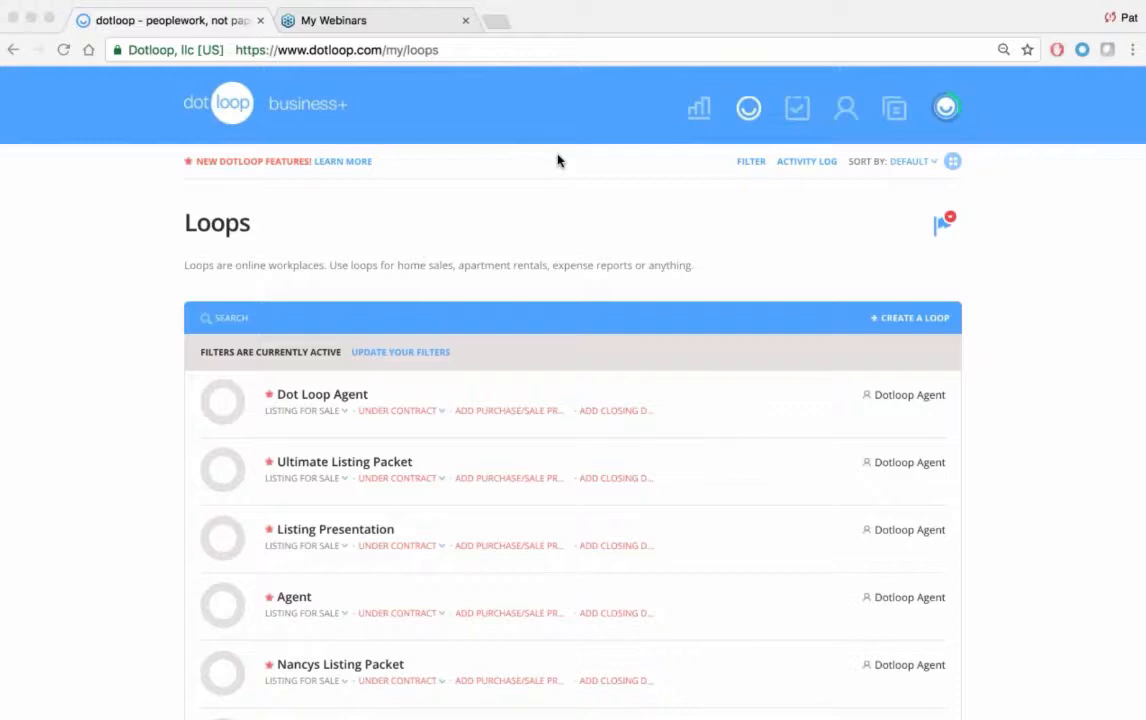
# Step: Open the dashboard and review the year-to-date charts for total sales and loops
pyautogui.click(593, 111)
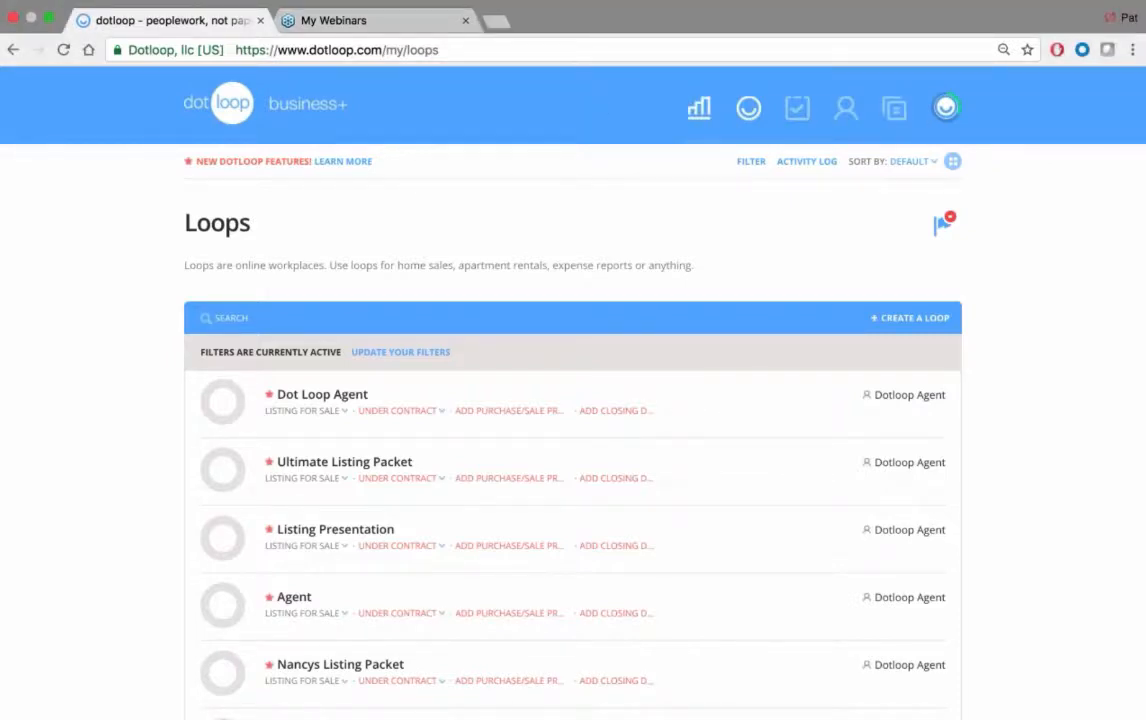
pyautogui.click(700, 117)
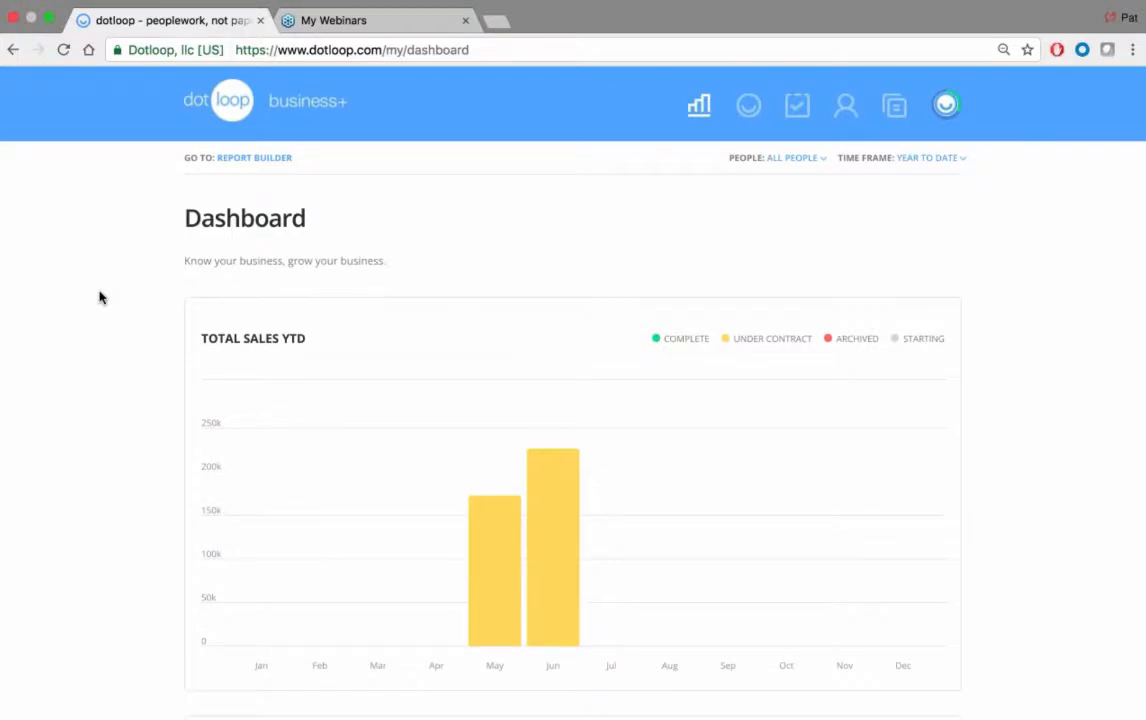
pyautogui.scroll(-5, 99, 297)
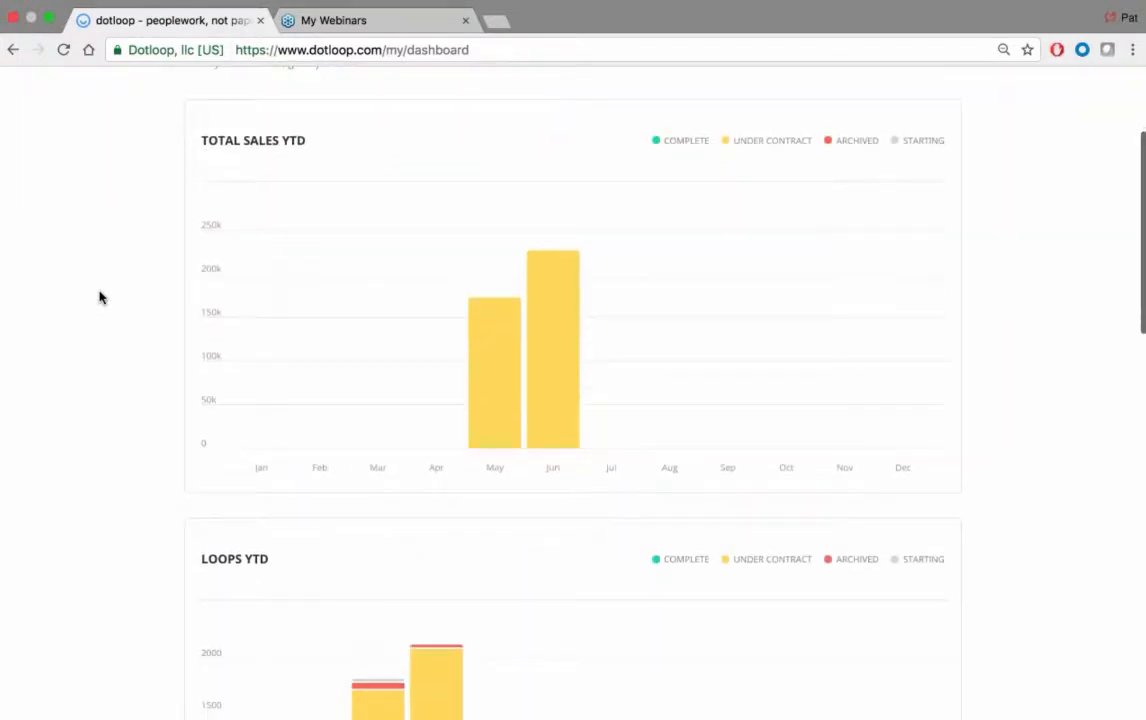
pyautogui.scroll(-1, 99, 297)
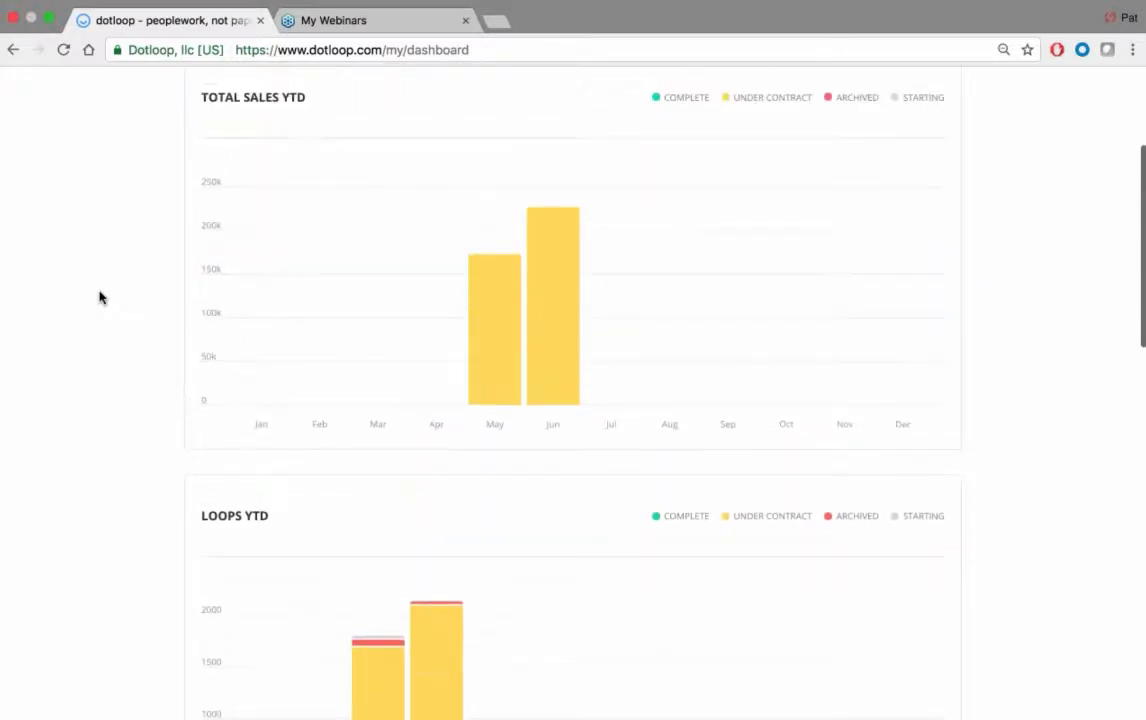
pyautogui.scroll(5, 99, 297)
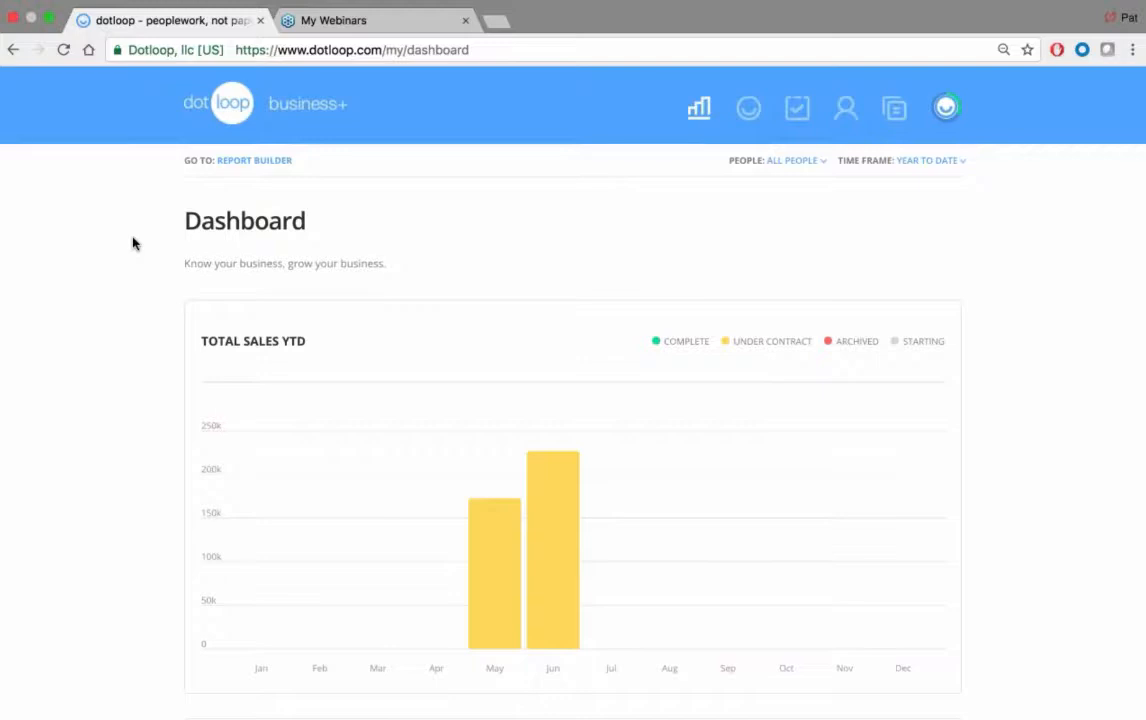
# Step: Open the Report Builder and look over its loop status, review stage and date filter options
pyautogui.click(254, 161)
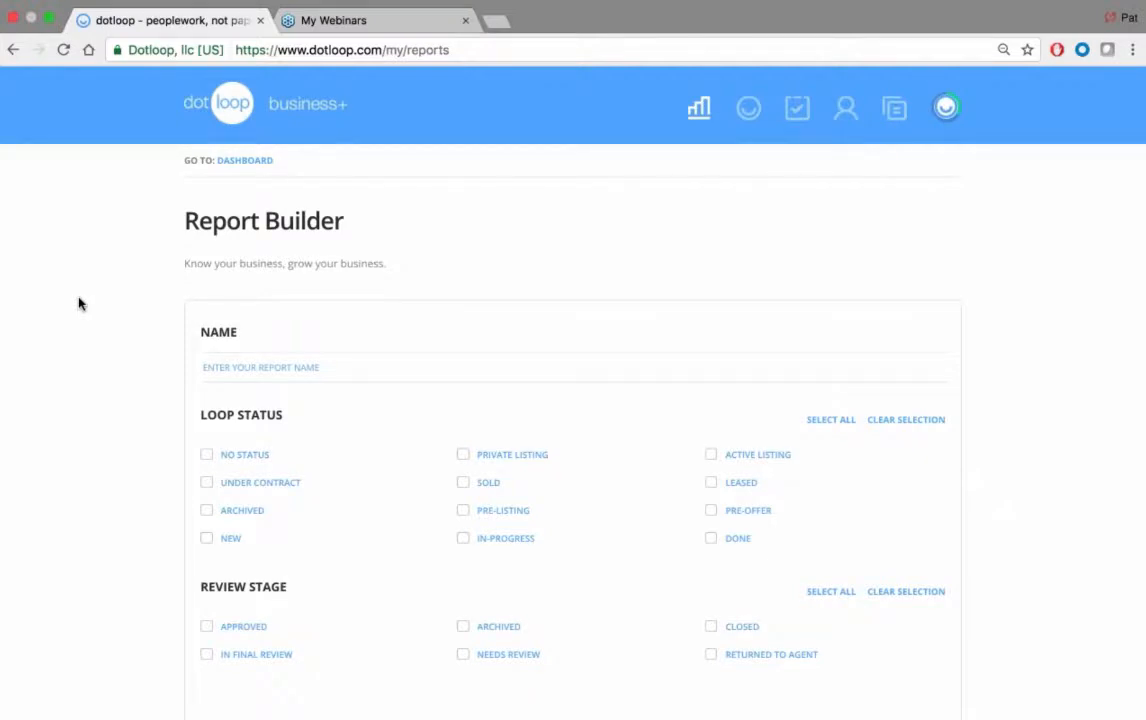
pyautogui.scroll(-5, 77, 312)
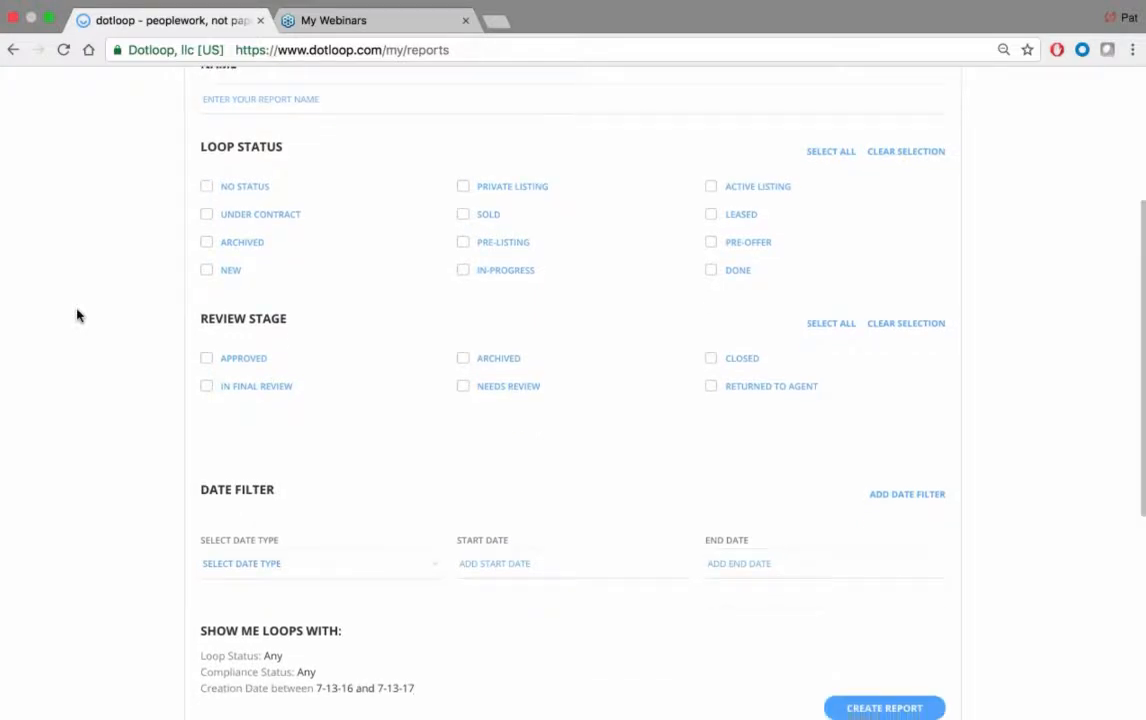
pyautogui.scroll(1, 77, 316)
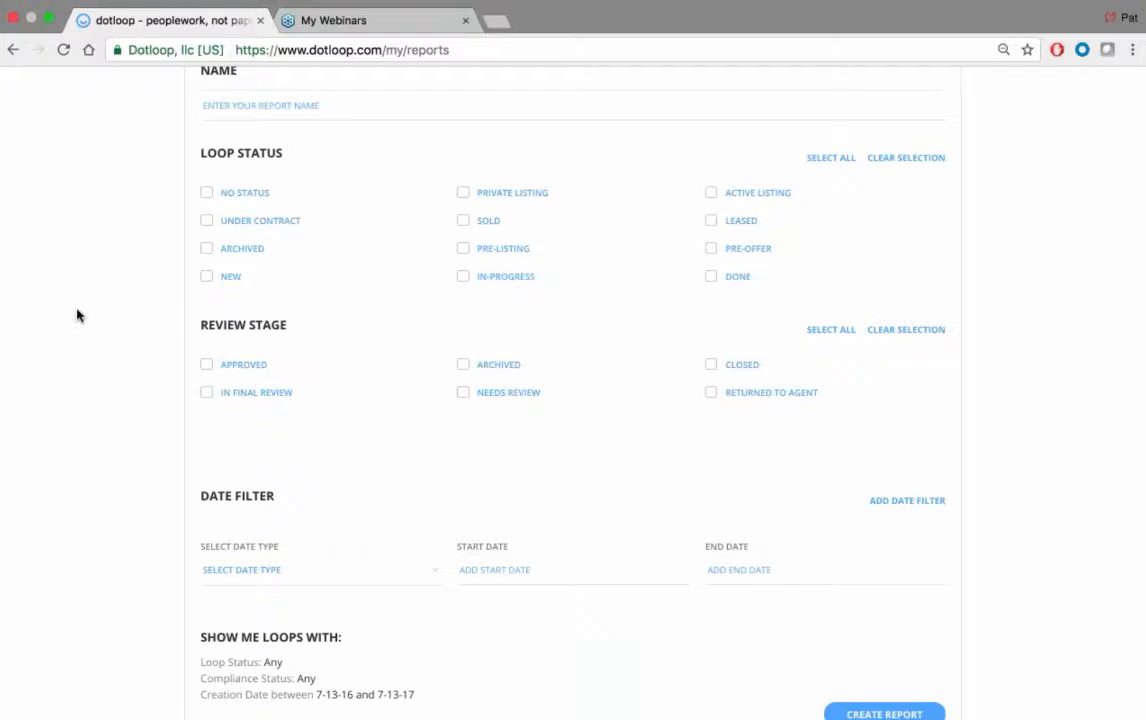
# Step: Name the report "May - June Transaction"
pyautogui.scroll(2, 77, 315)
pyautogui.click(237, 180)
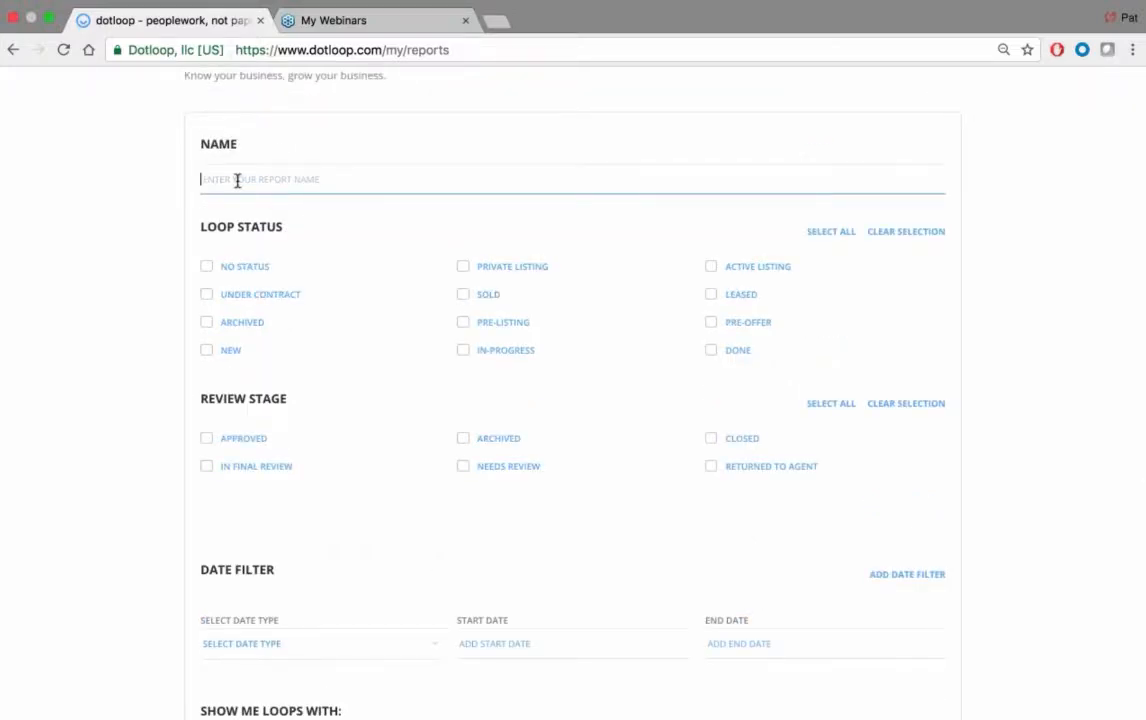
pyautogui.write('May - June Transaction')
pyautogui.press('Tab')
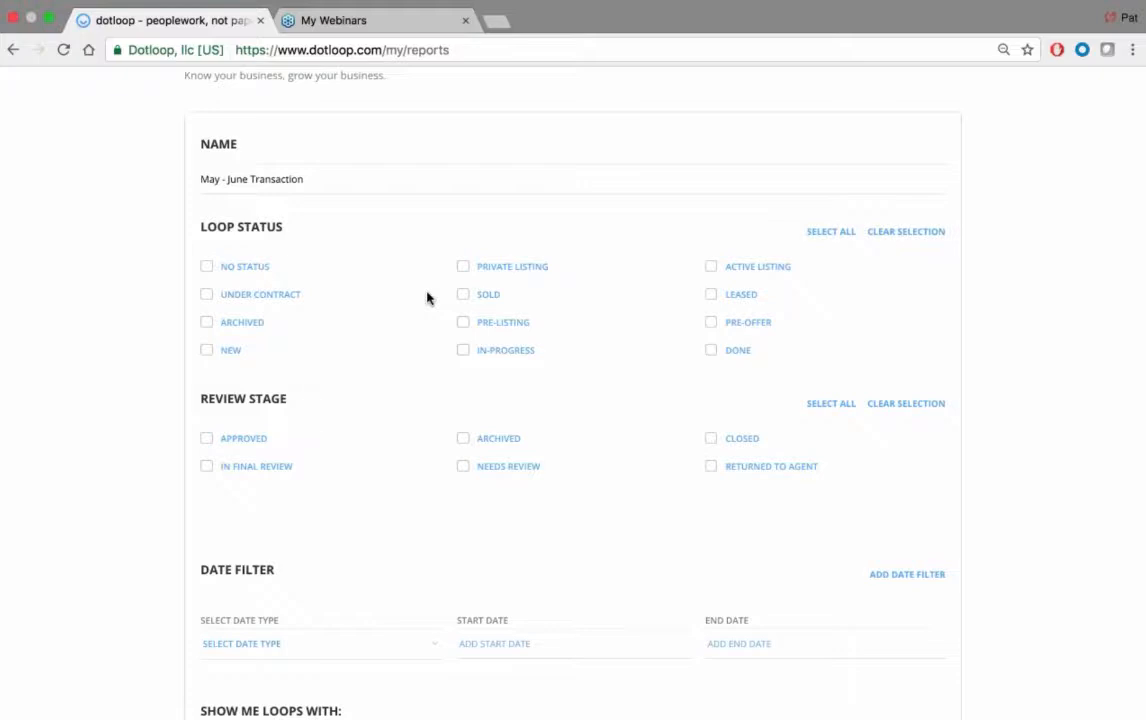
# Step: Include all loop statuses and all review stages in the report
pyautogui.click(463, 294)
pyautogui.click(826, 232)
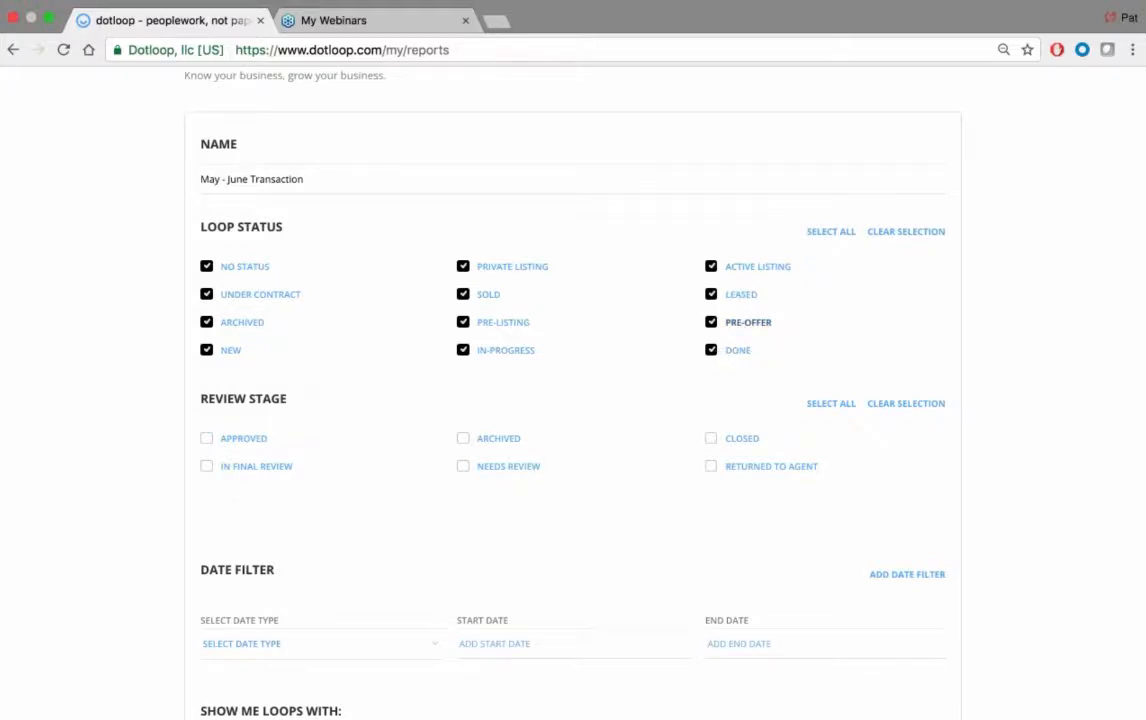
pyautogui.scroll(-1, 851, 315)
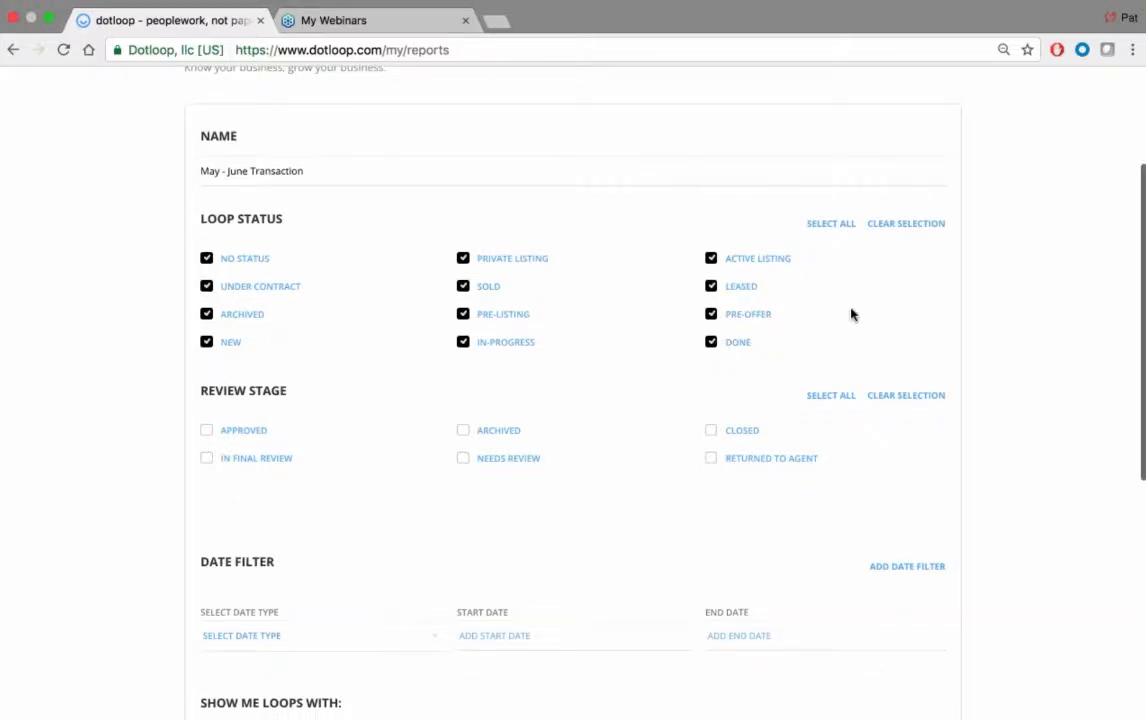
pyautogui.scroll(-3, 851, 315)
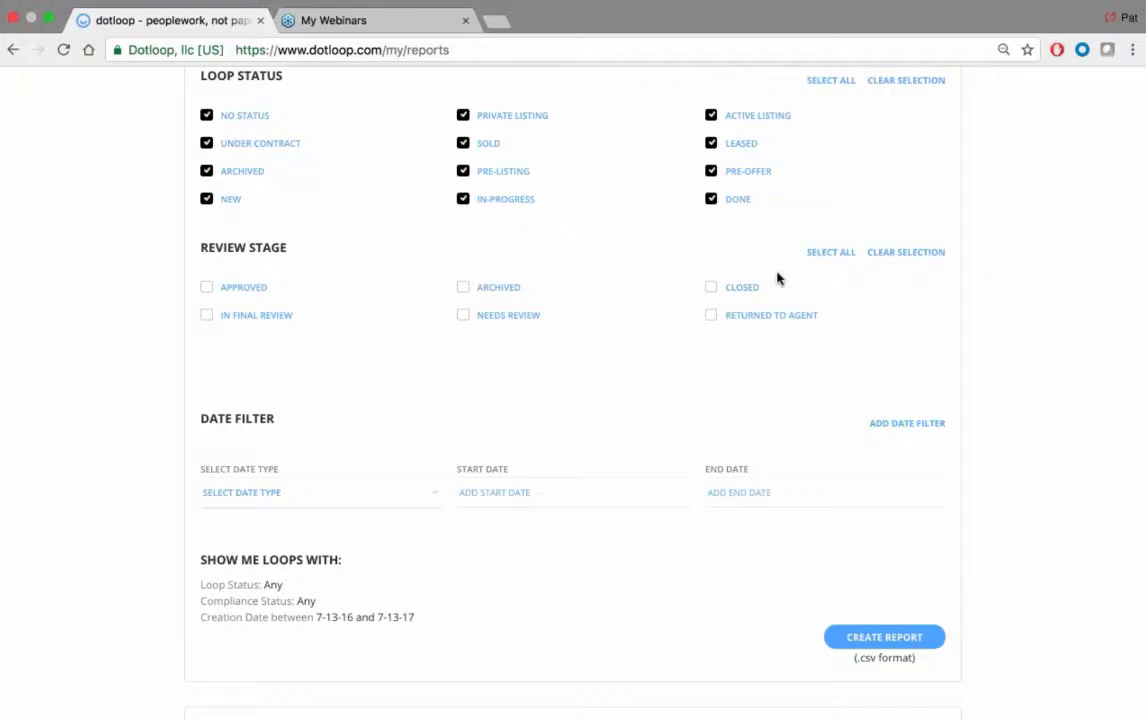
pyautogui.click(828, 253)
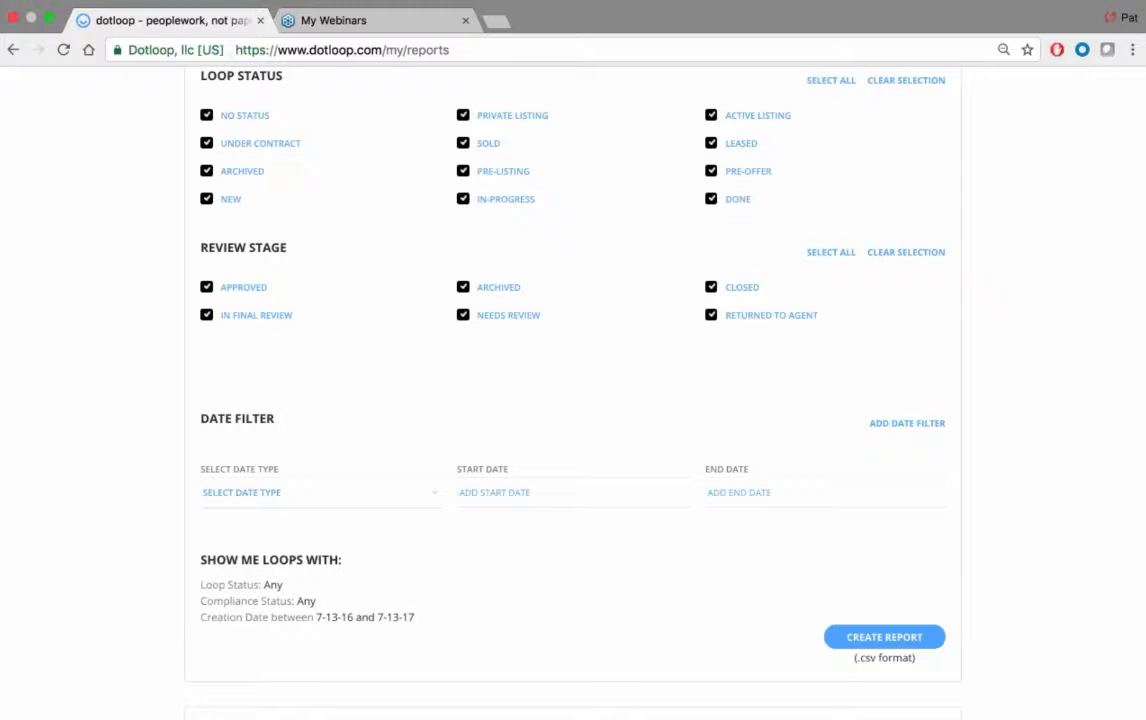
# Step: Check which date types the date filter offers, without choosing one
pyautogui.scroll(-2, 614, 341)
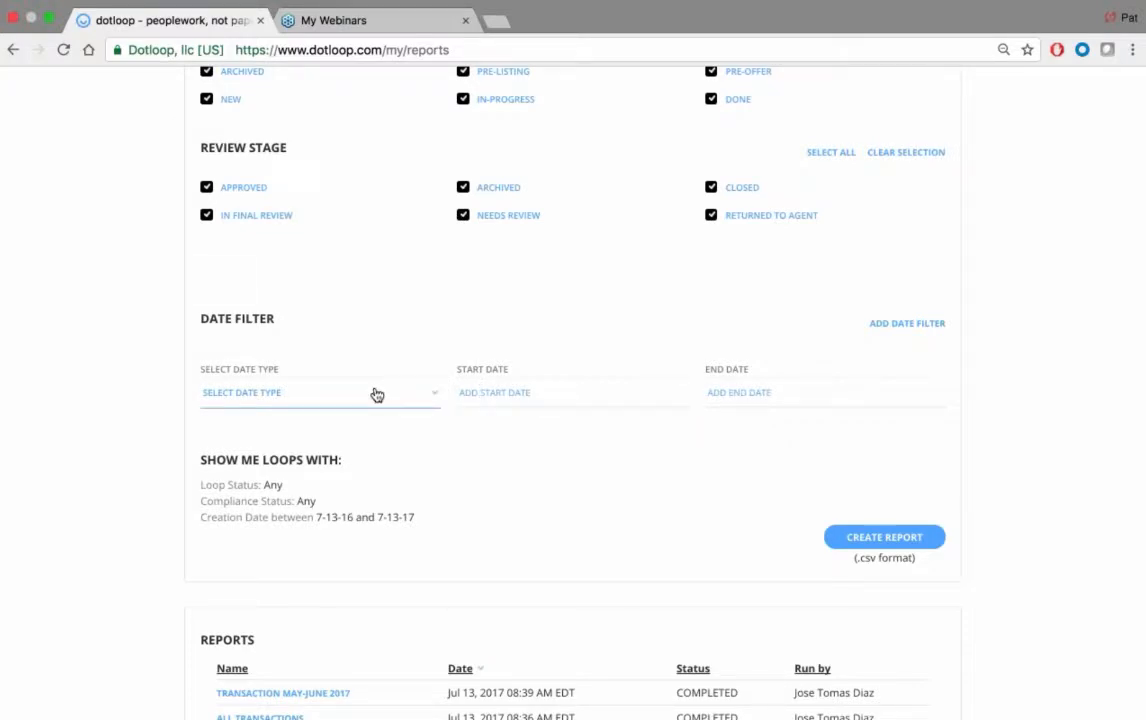
pyautogui.click(338, 402)
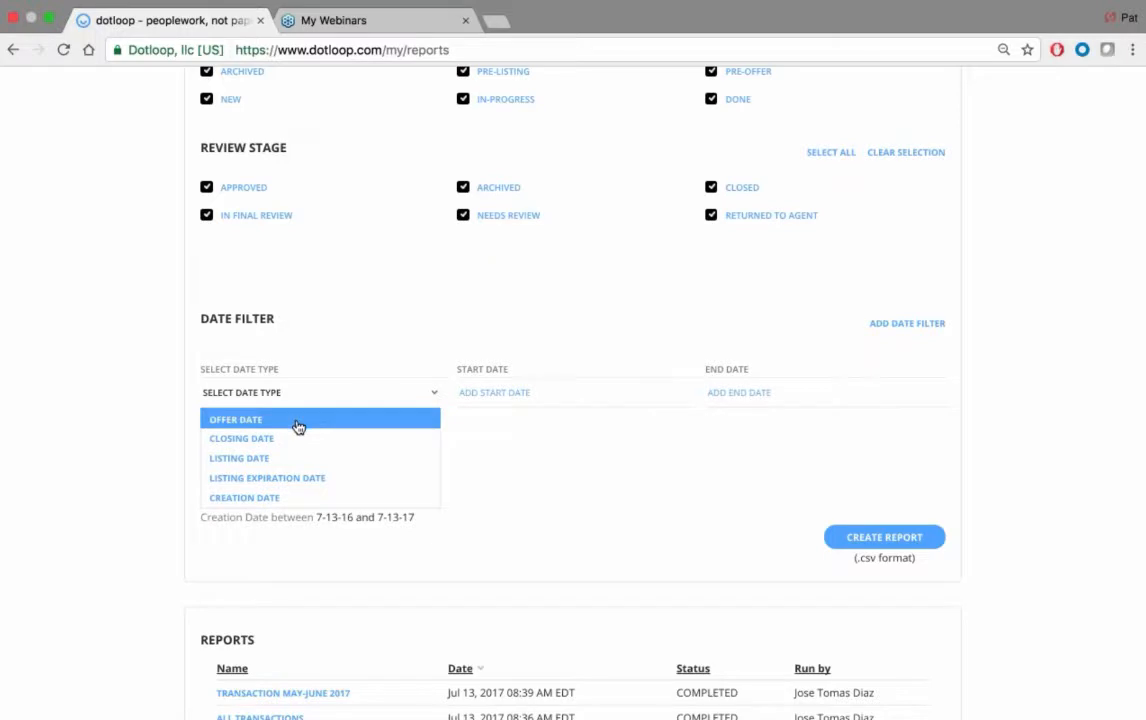
pyautogui.click(332, 364)
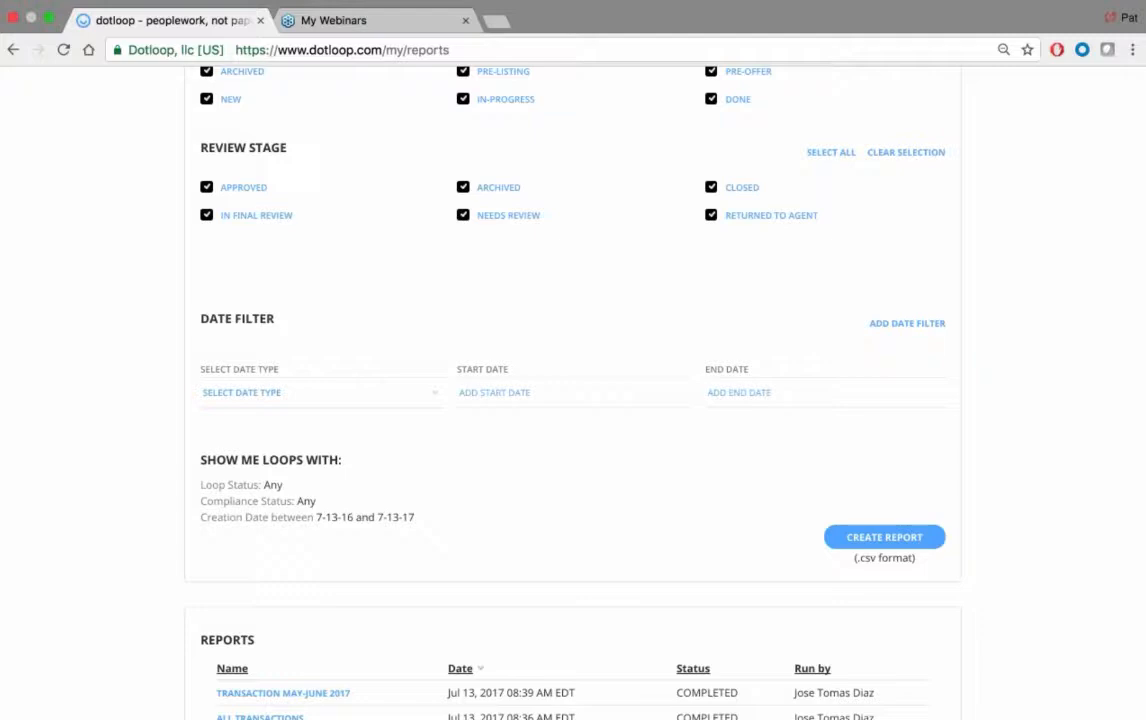
# Step: Set the date filter to start on 05/01/2017 and end on 06/30/2017
pyautogui.click(482, 393)
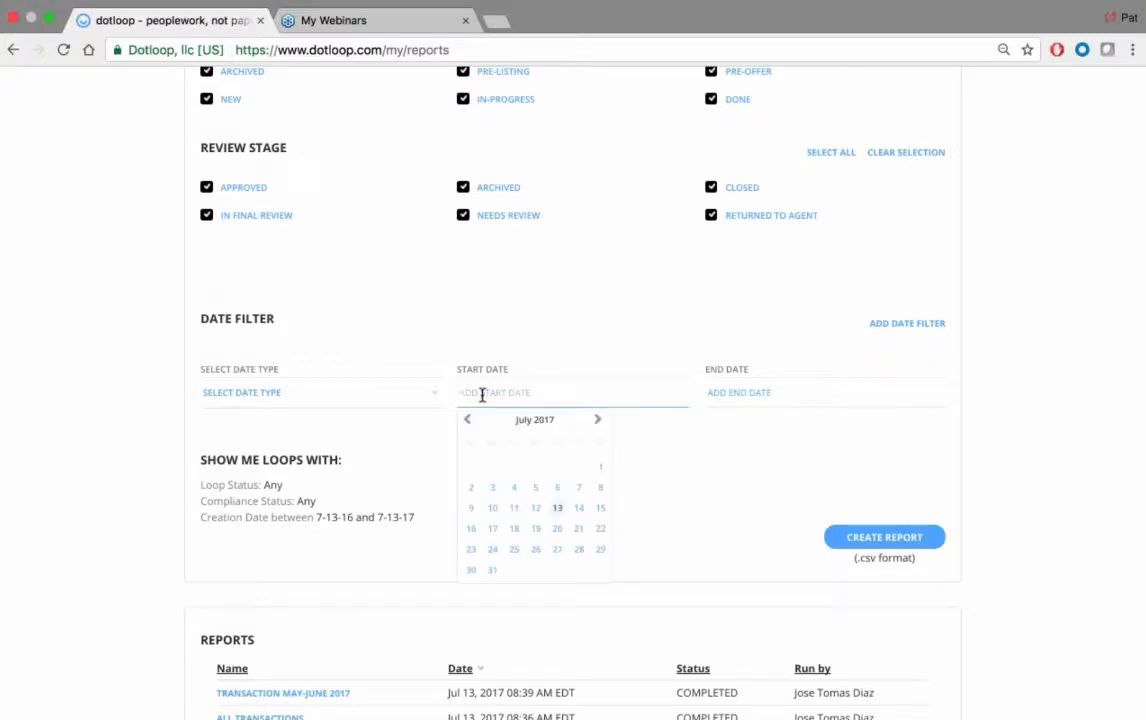
pyautogui.click(467, 419)
pyautogui.click(467, 419)
pyautogui.click(467, 419)
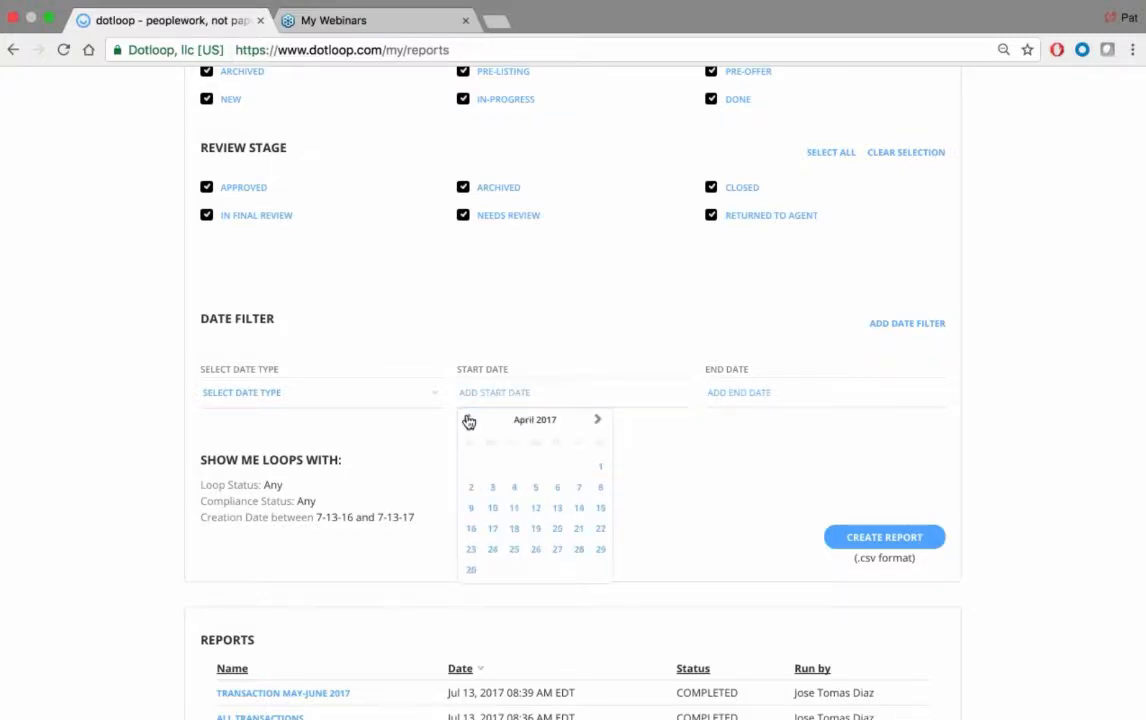
pyautogui.click(467, 419)
pyautogui.click(598, 420)
pyautogui.click(598, 420)
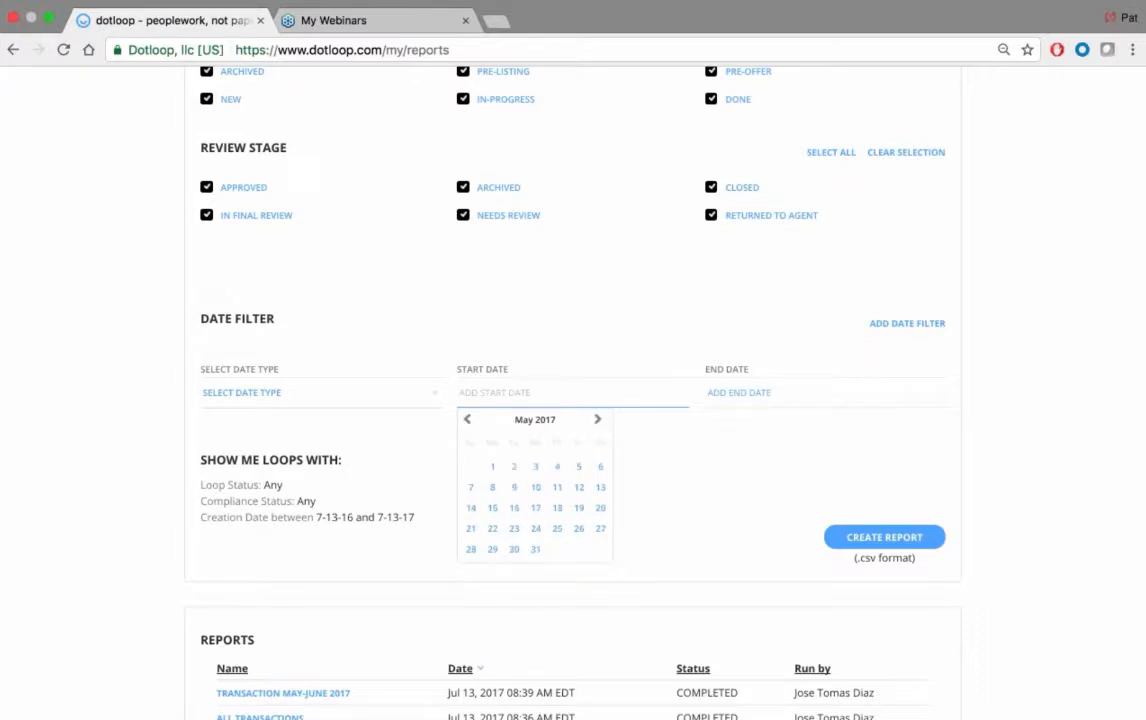
pyautogui.click(492, 466)
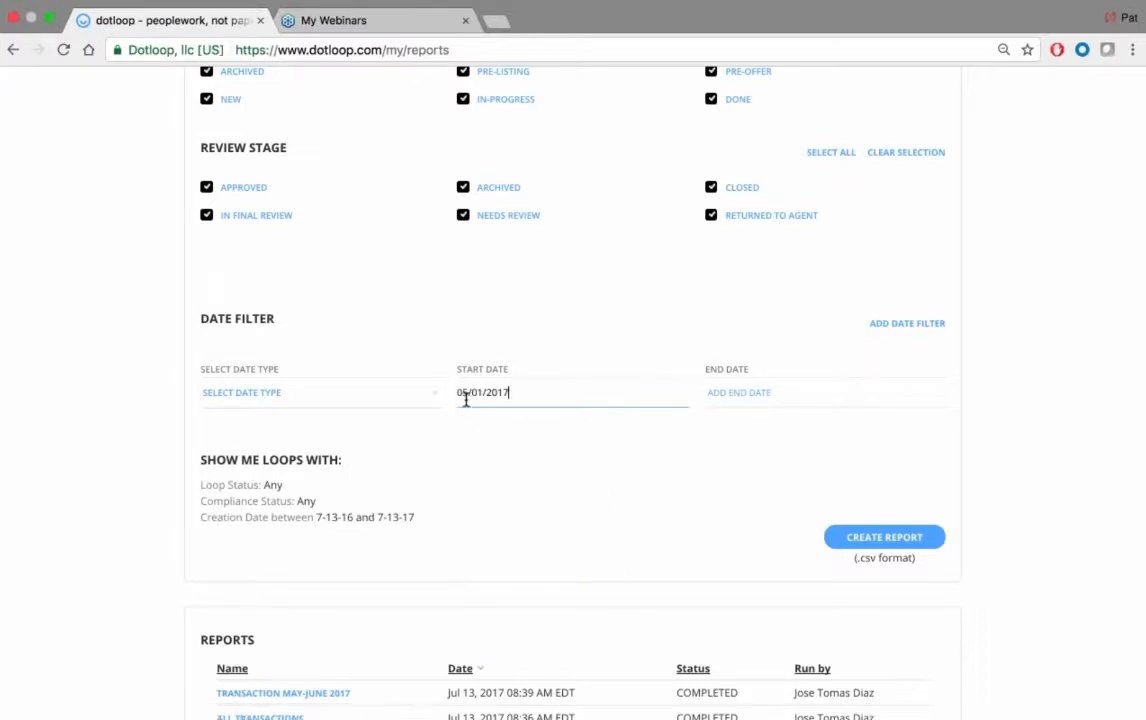
pyautogui.click(735, 392)
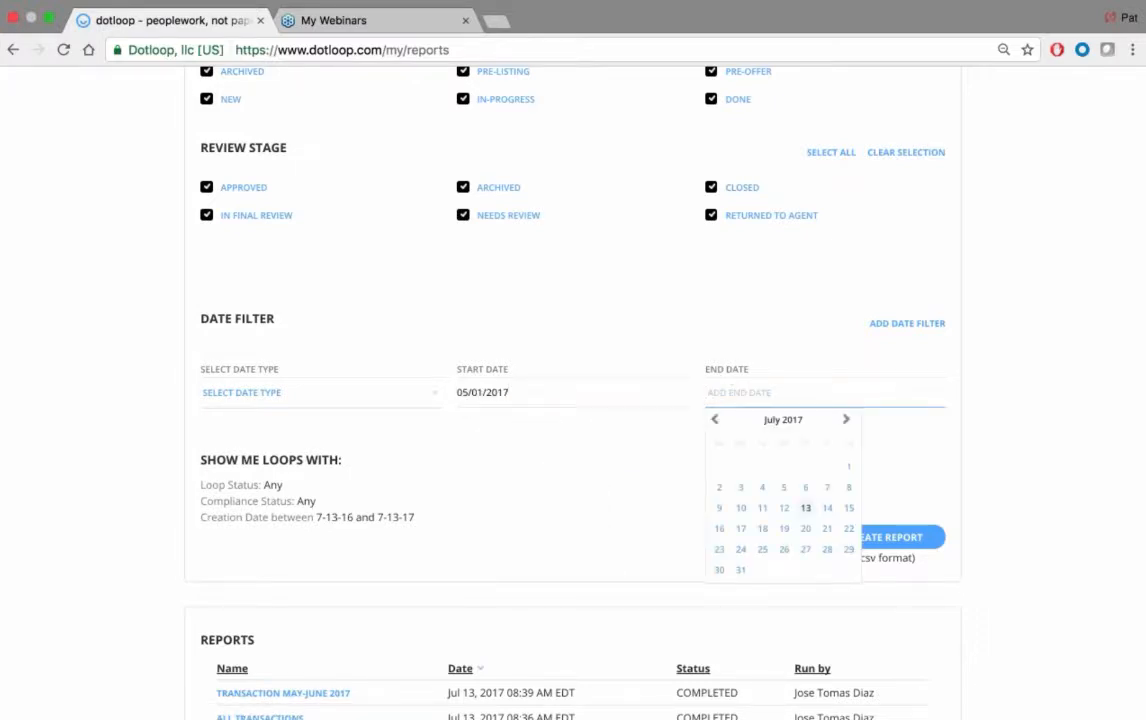
pyautogui.click(714, 419)
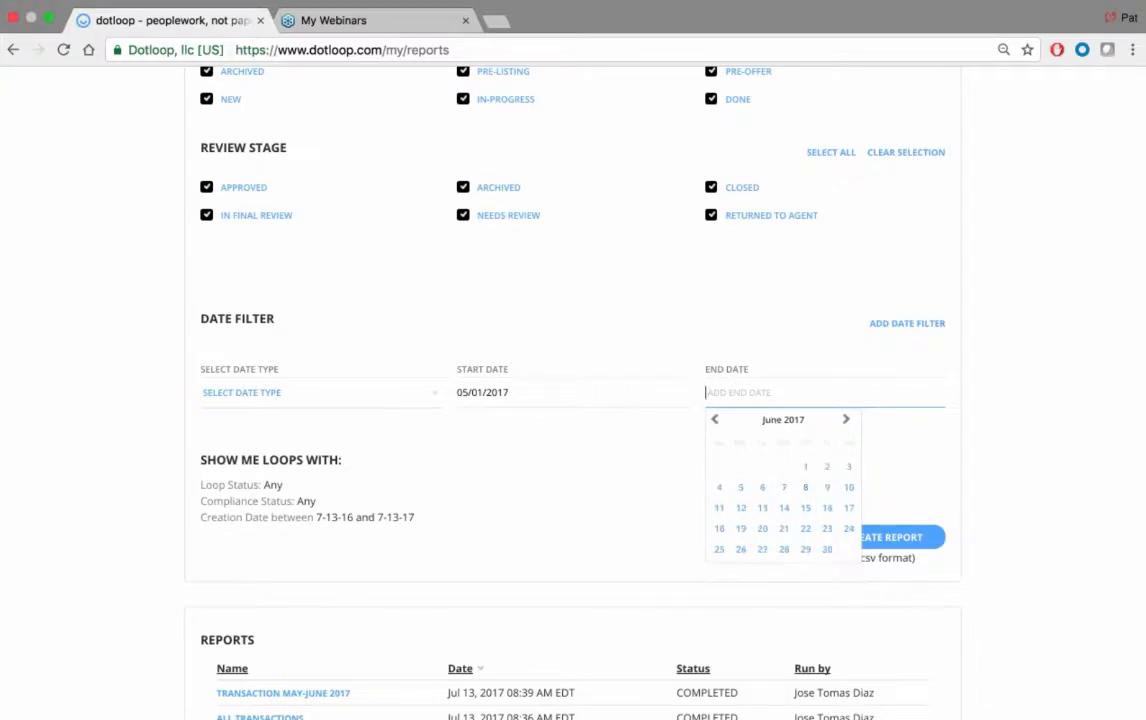
pyautogui.click(827, 549)
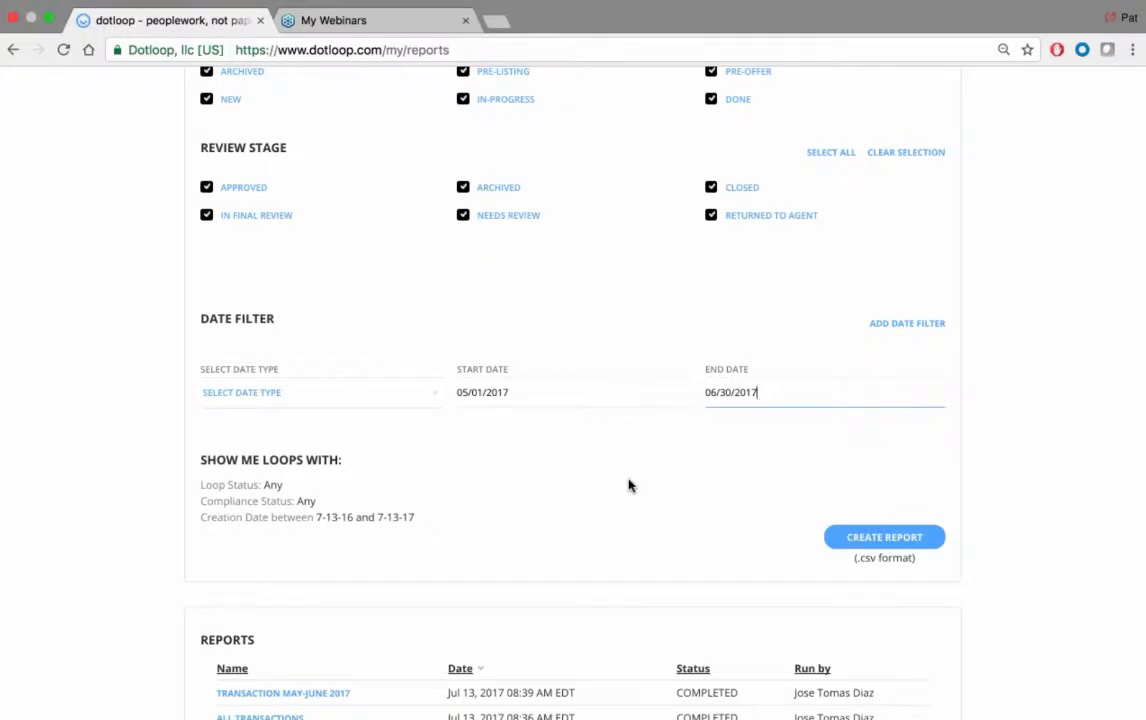
# Step: Create the report in CSV format and check its entry in the list of reports
pyautogui.click(862, 541)
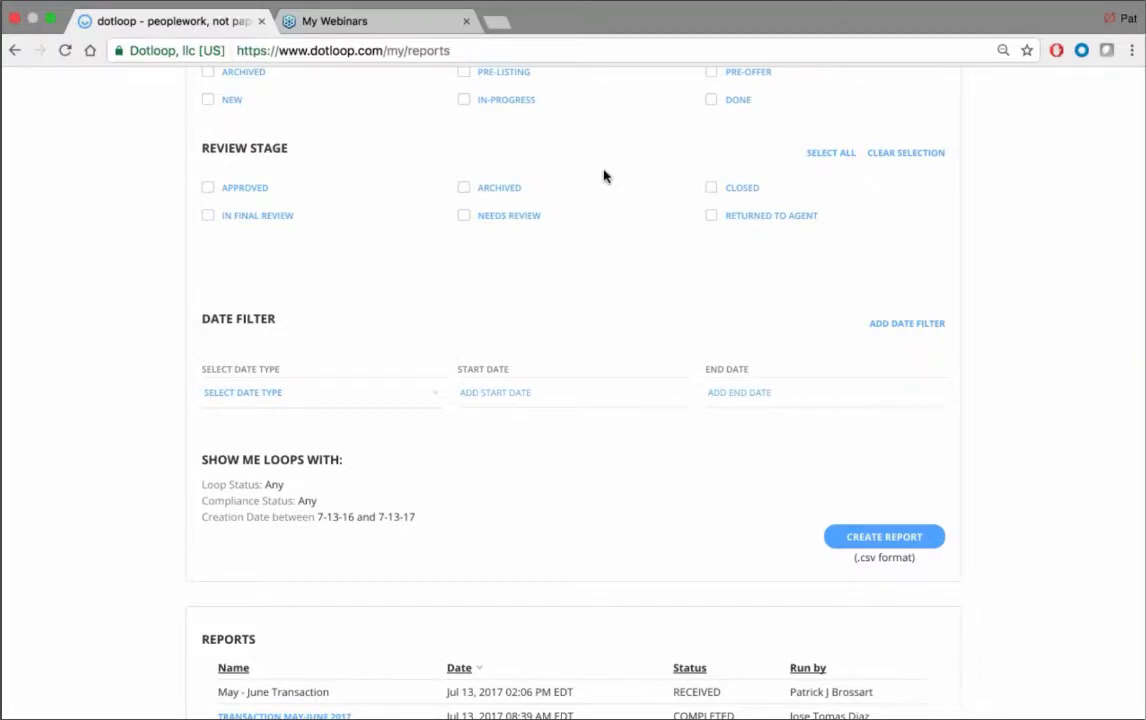
pyautogui.scroll(-2, 604, 176)
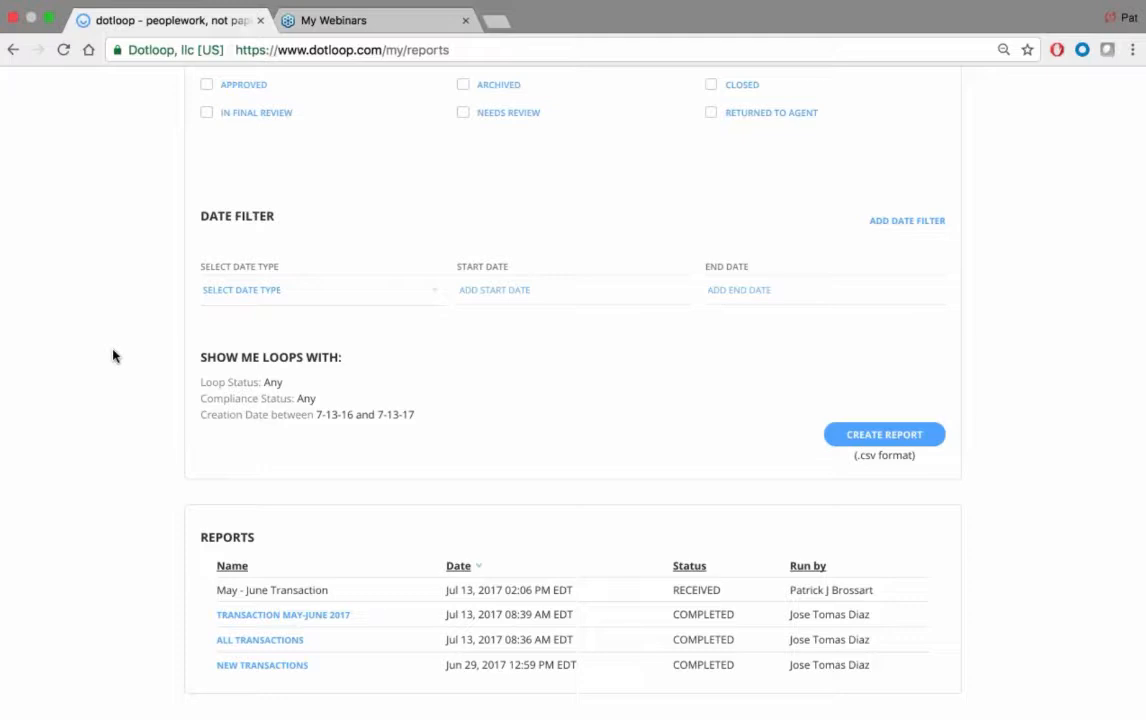
pyautogui.hscroll(2, 117, 356)
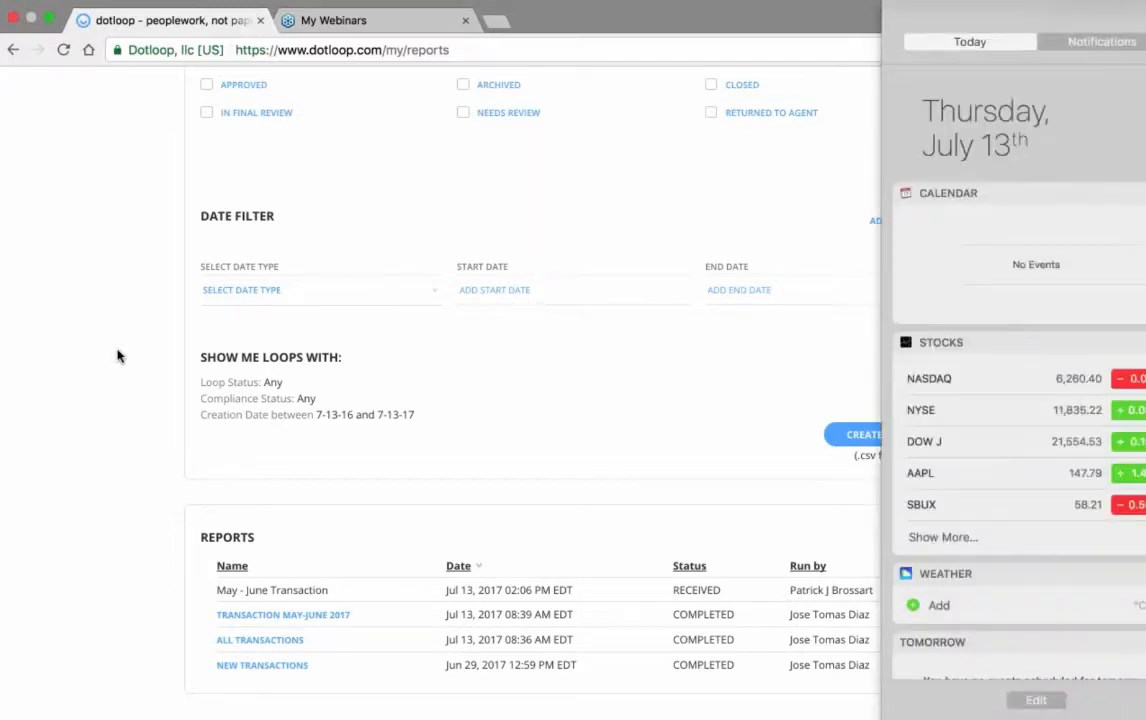
pyautogui.hscroll(-2, 148, 358)
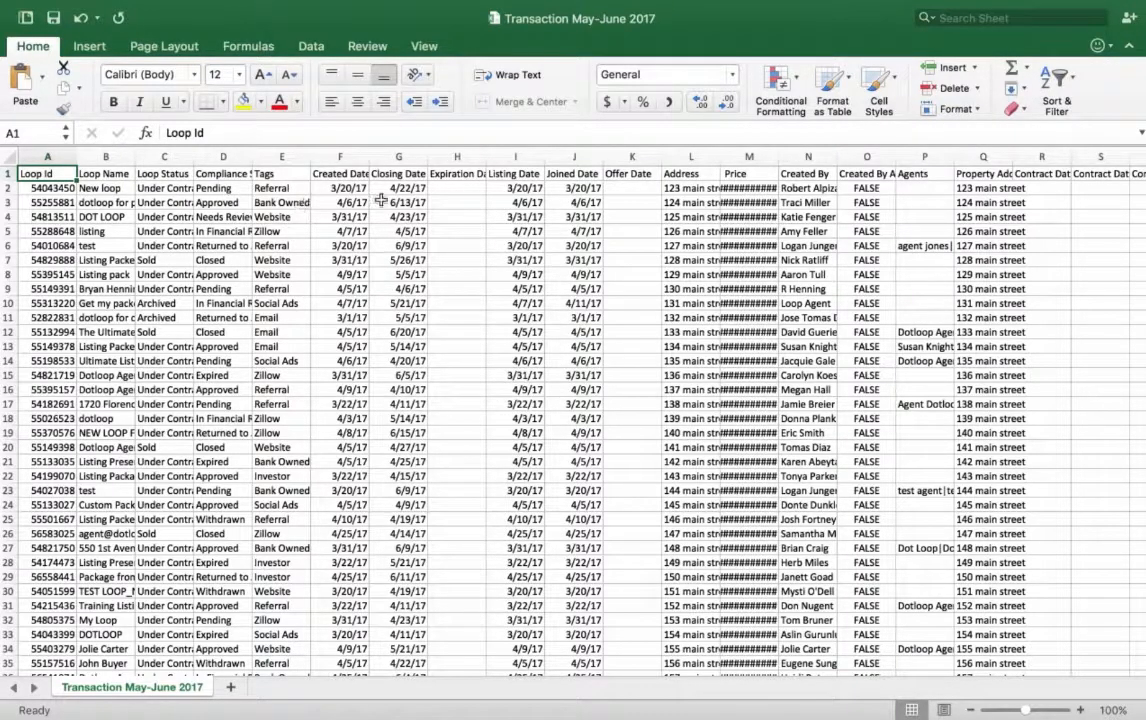
# Step: Examine the columns of the Transaction May-June 2017 spreadsheet in Excel, from the loop details through to the referral fields
pyautogui.hscroll(10, 384, 202)
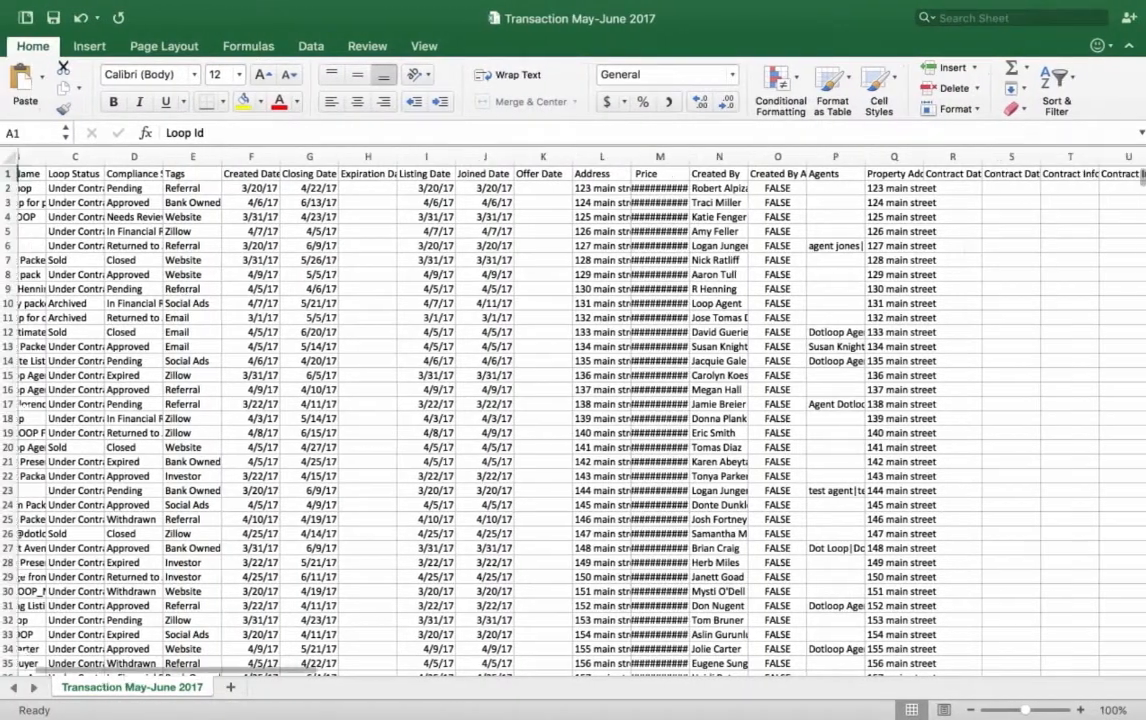
pyautogui.hscroll(15, 520, 410)
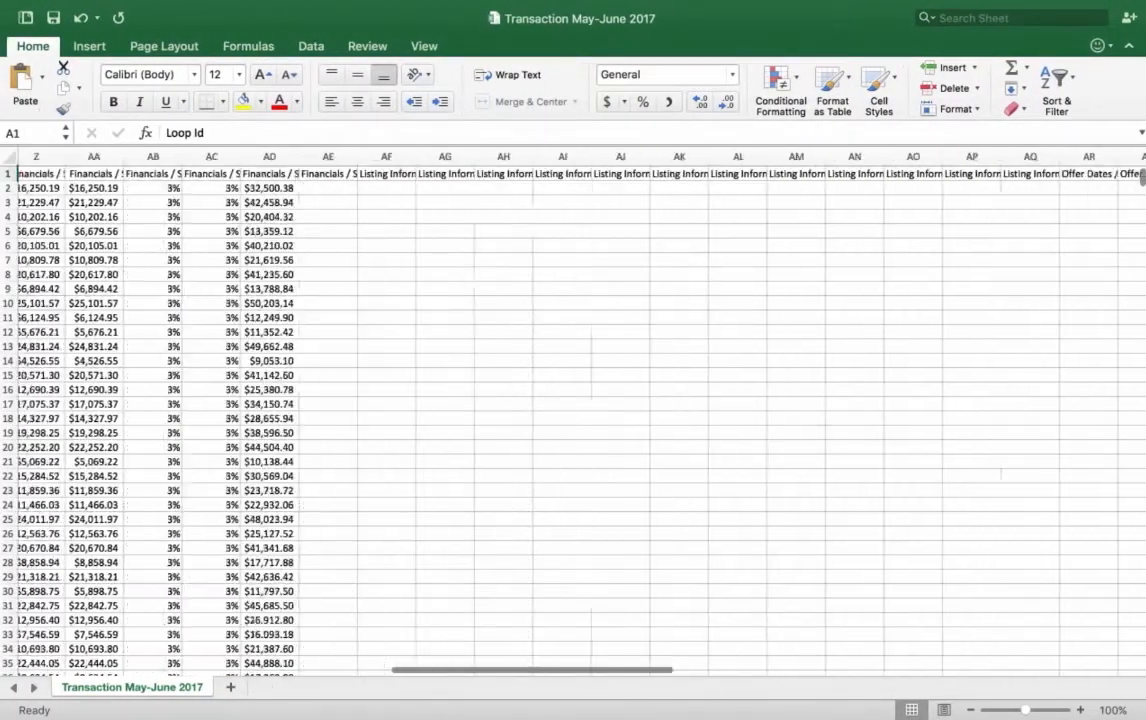
pyautogui.hscroll(1, 580, 410)
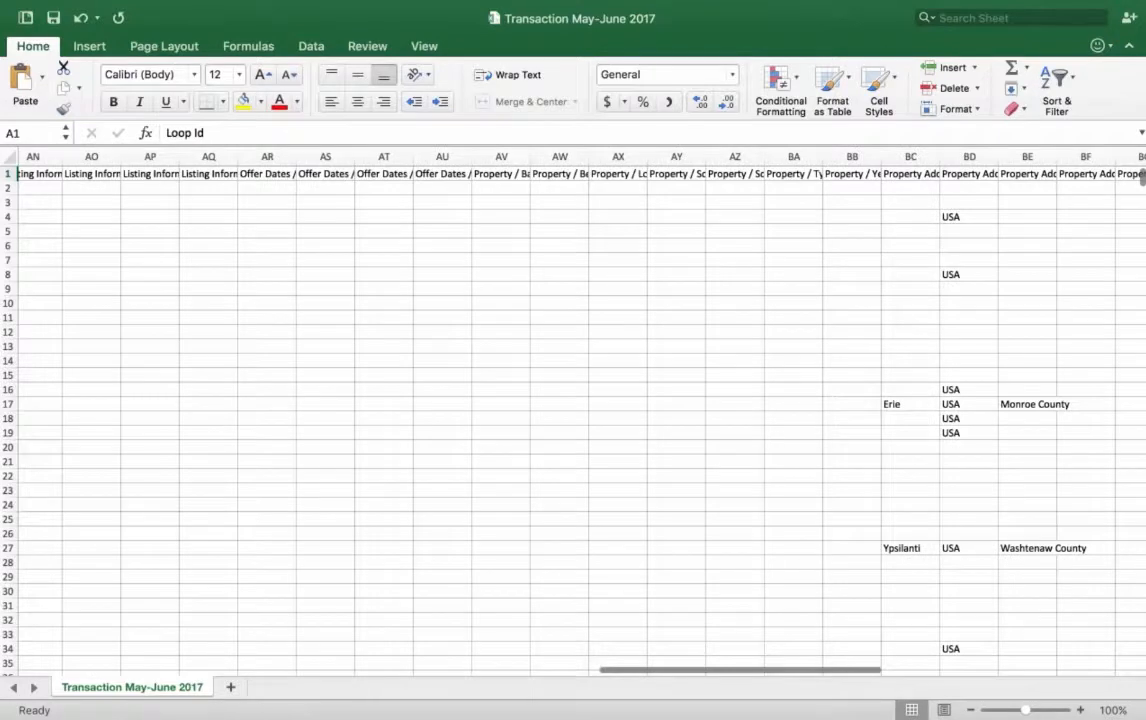
pyautogui.hscroll(1, 580, 410)
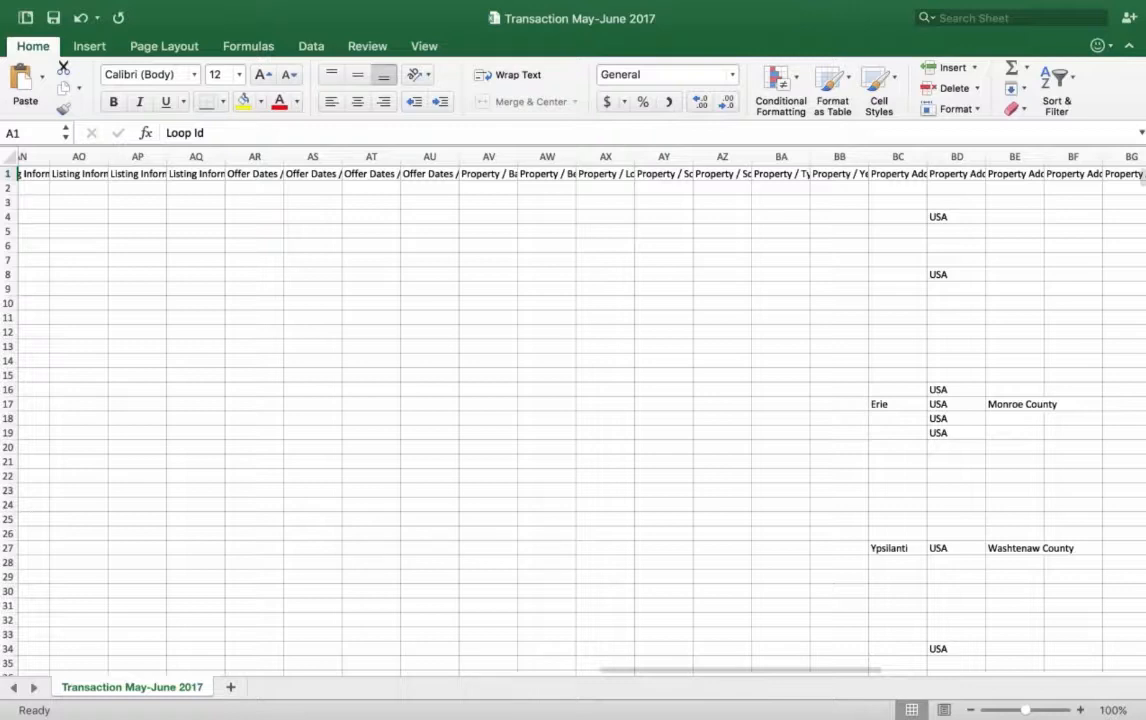
pyautogui.hscroll(10, 573, 410)
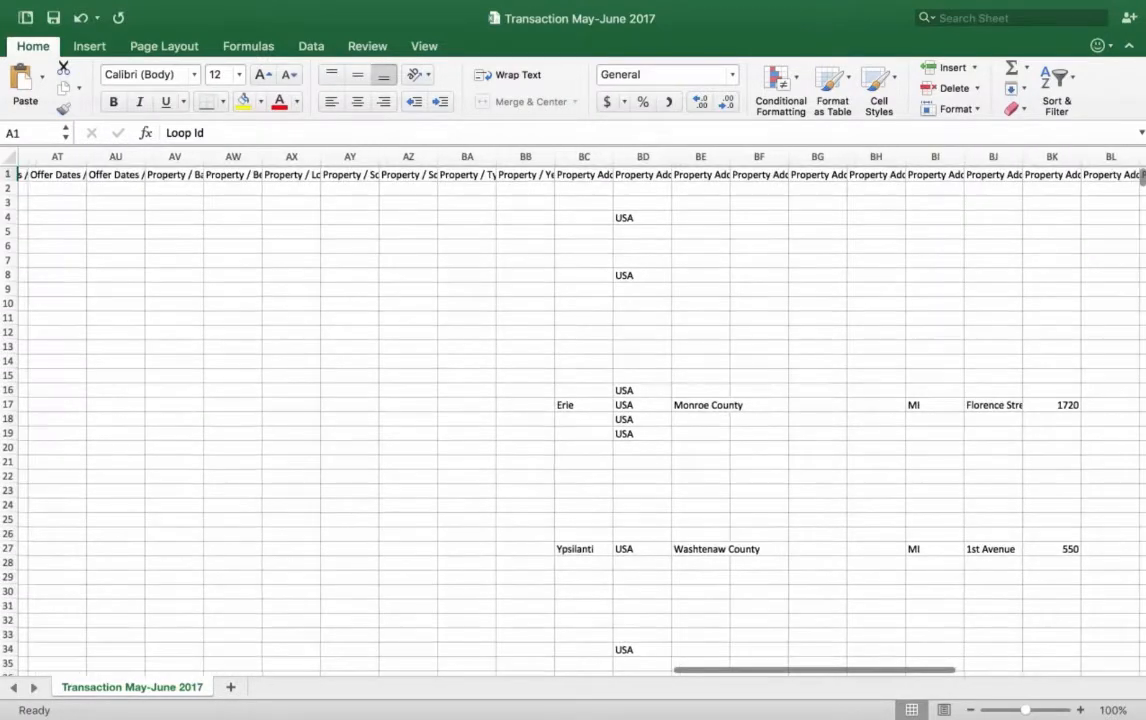
pyautogui.hscroll(8, 573, 410)
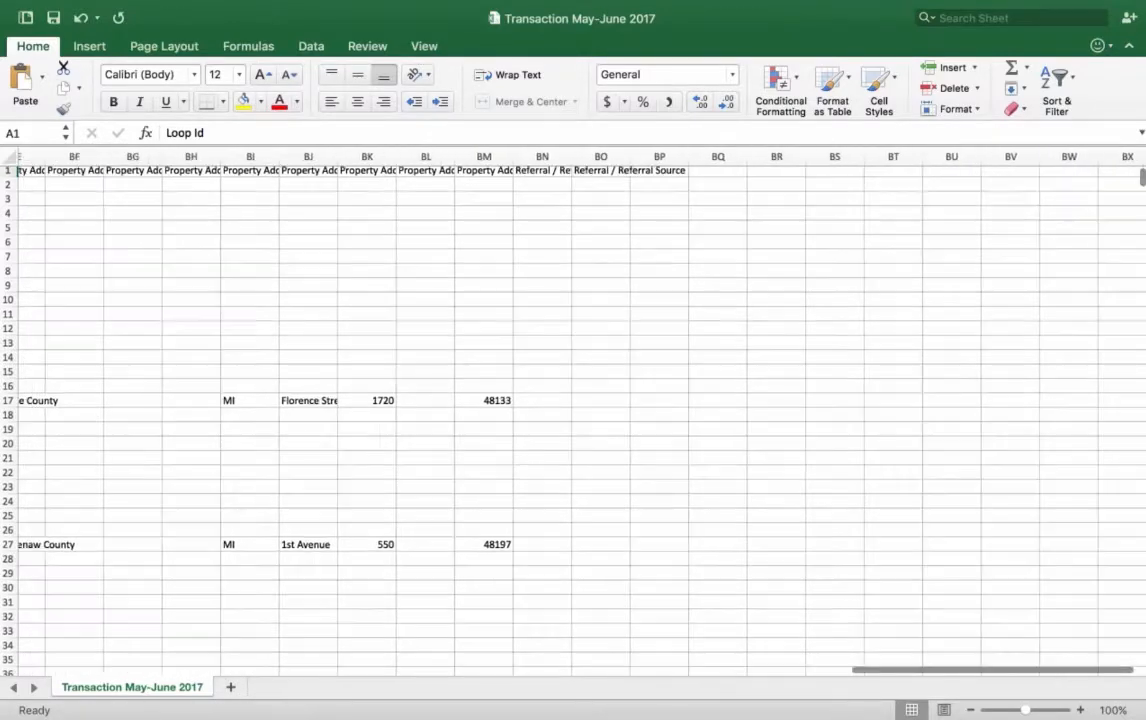
pyautogui.hscroll(-8, 372, 204)
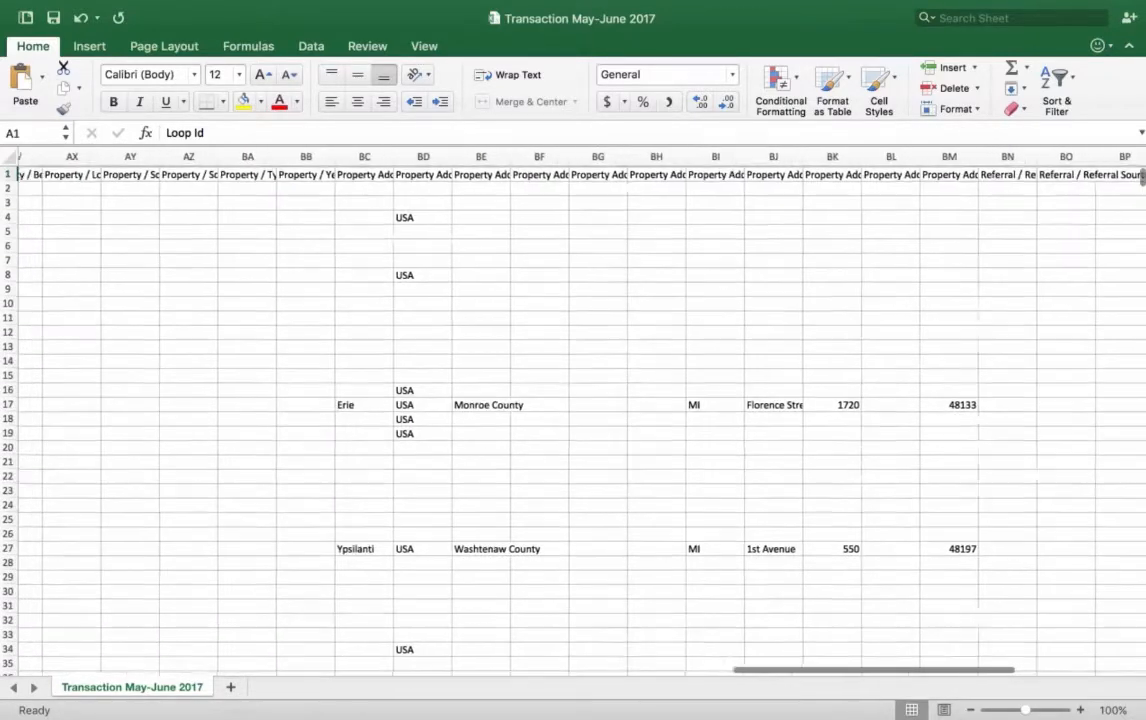
# Step: Examine the spreadsheet's columns in reverse, from the property address fields back through the offer dates, listing information and financials to the loop details
pyautogui.hscroll(-2, 372, 204)
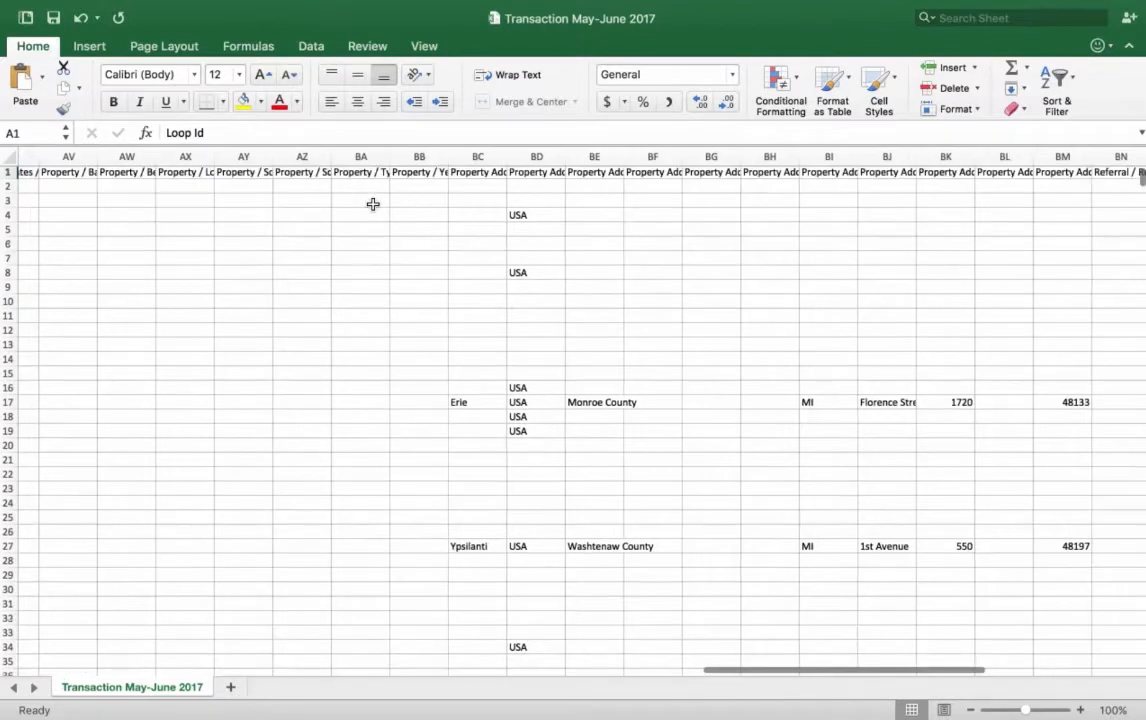
pyautogui.hscroll(-1, 273, 304)
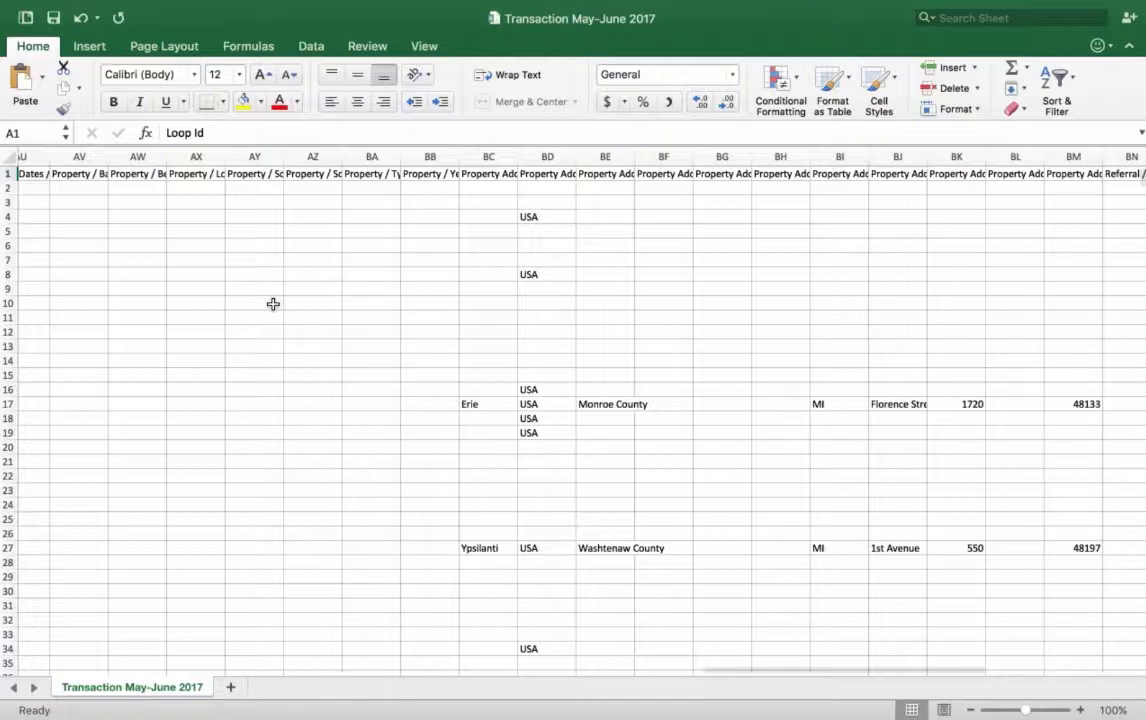
pyautogui.hscroll(-2, 273, 303)
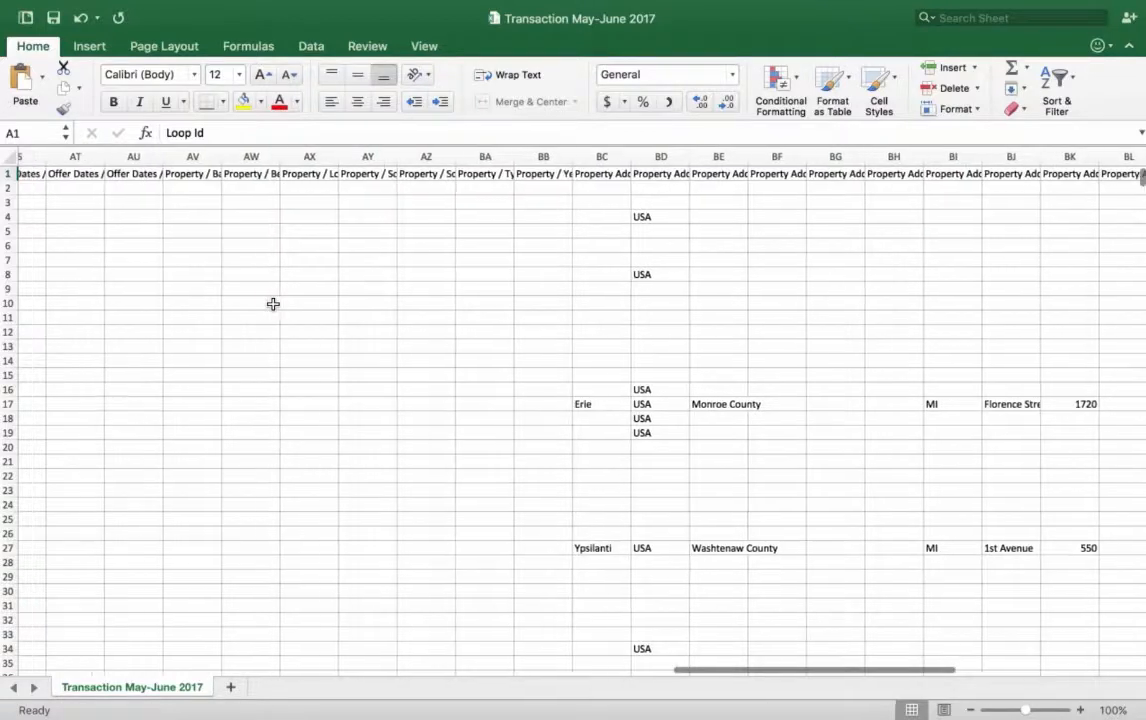
pyautogui.hscroll(-3, 240, 340)
pyautogui.hscroll(-6, 242, 343)
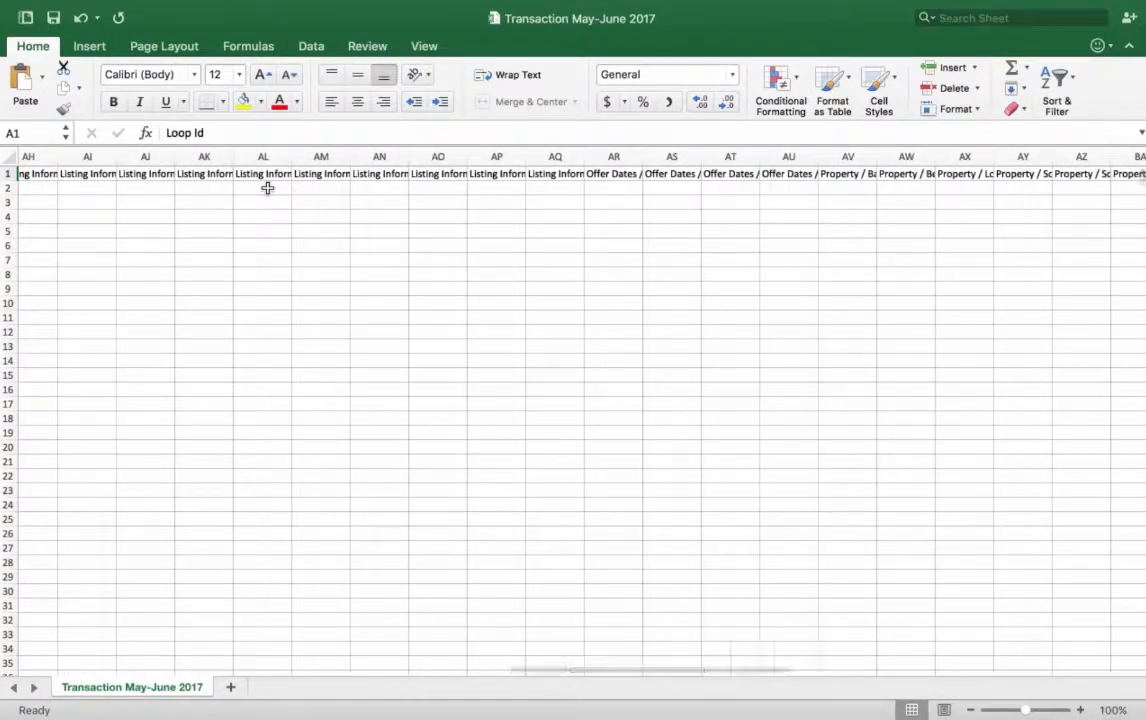
pyautogui.hscroll(-1, 266, 190)
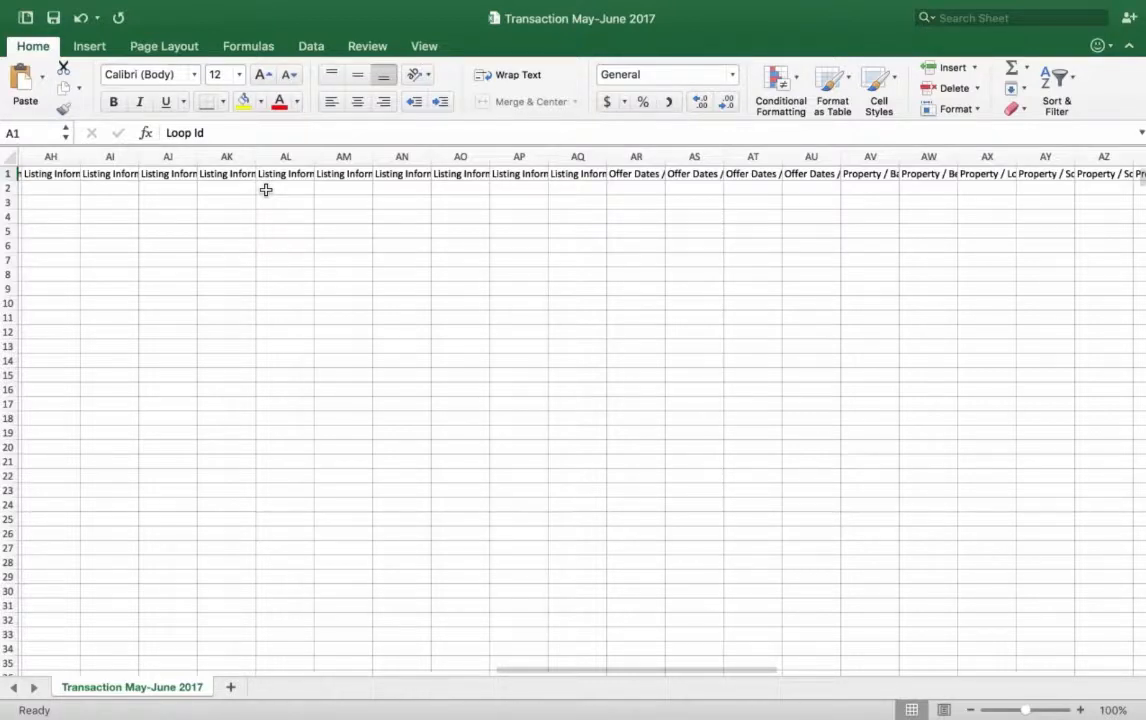
pyautogui.hscroll(-8, 266, 190)
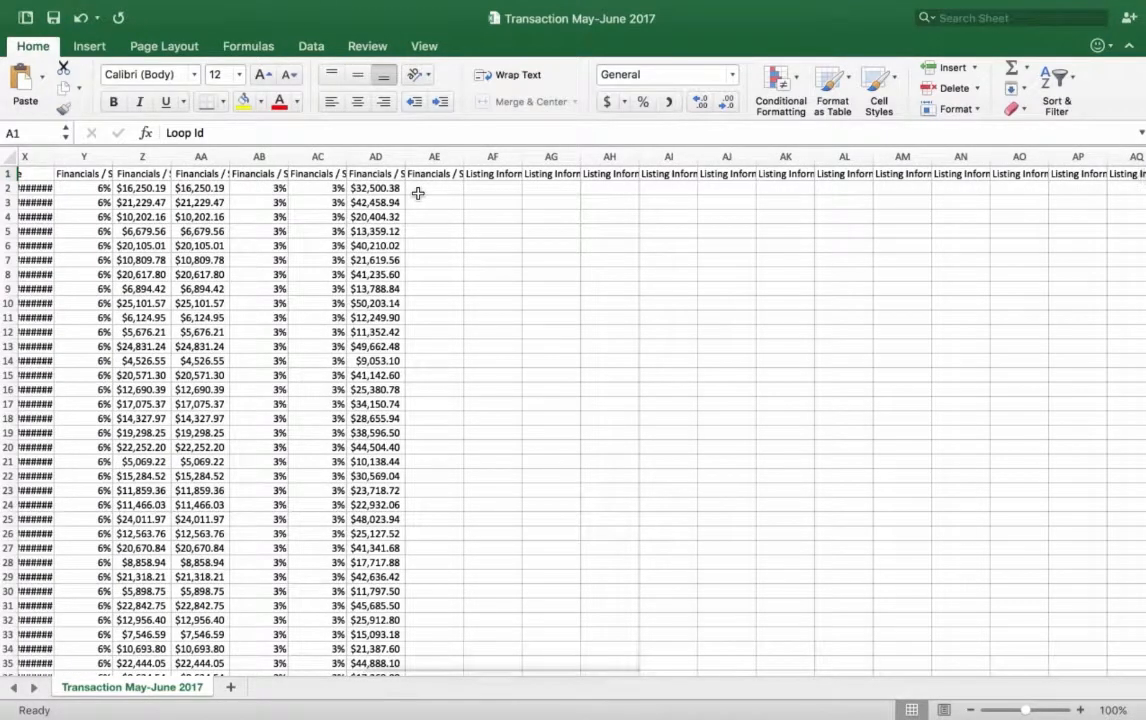
pyautogui.hscroll(-1, 418, 193)
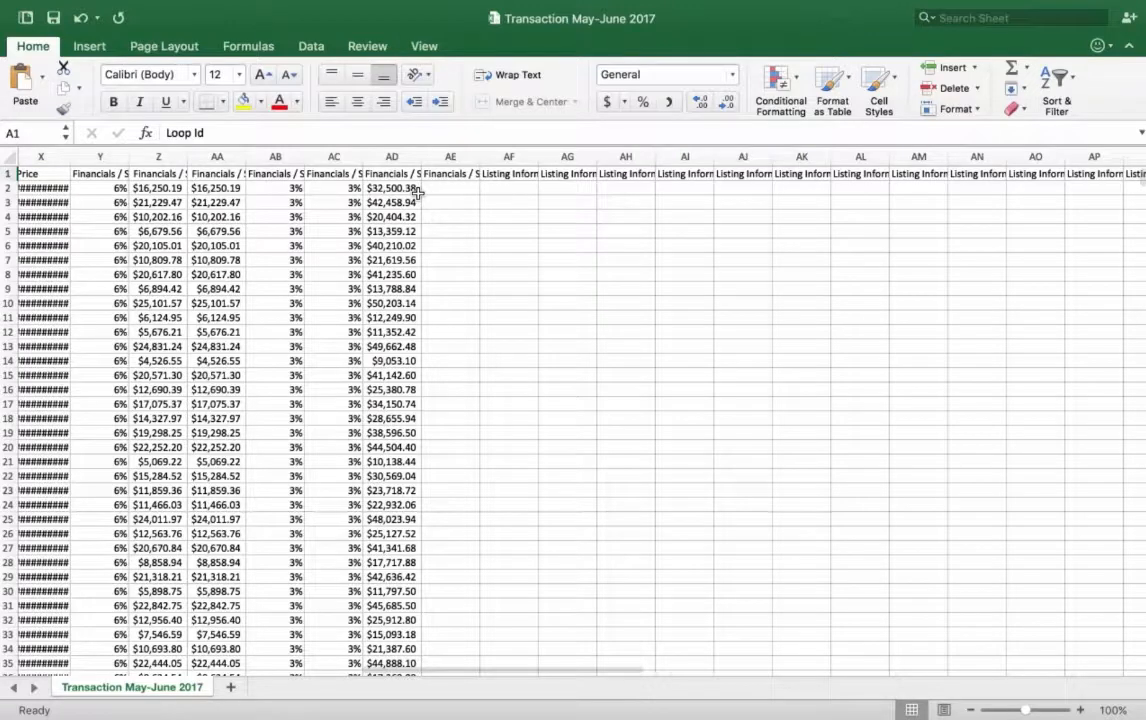
pyautogui.hscroll(-15, 417, 190)
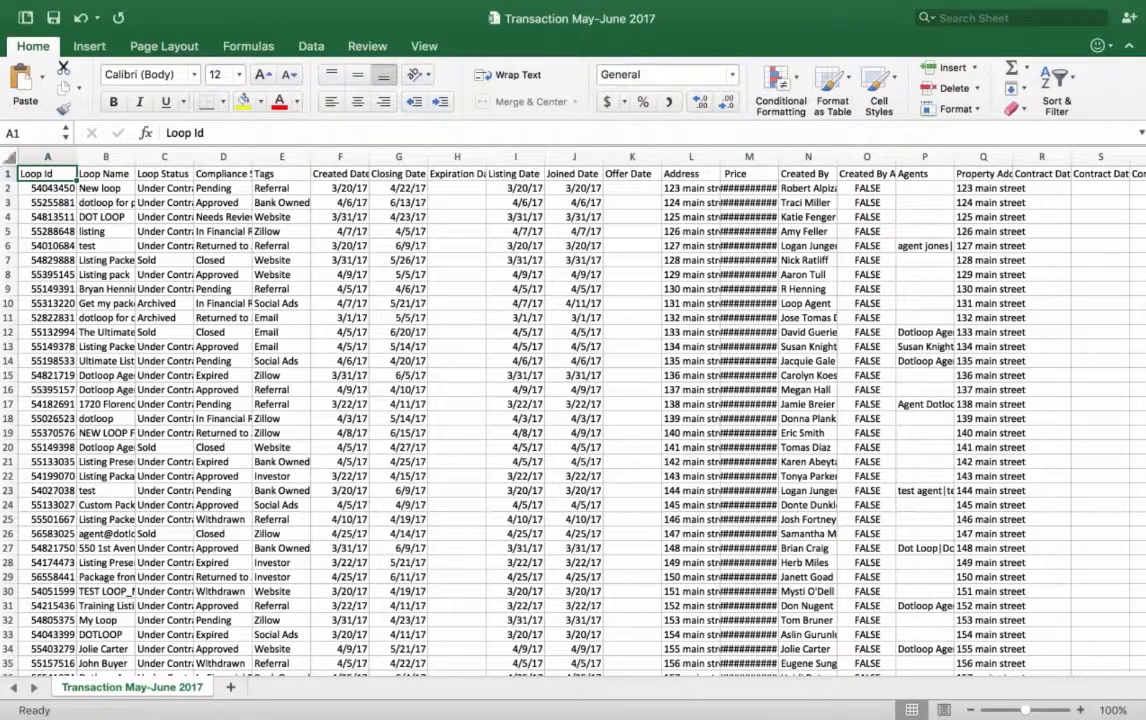
# Step: Fit the width of every column in the whole sheet to its contents and check the columns up to the contract fields
pyautogui.click(9, 157)
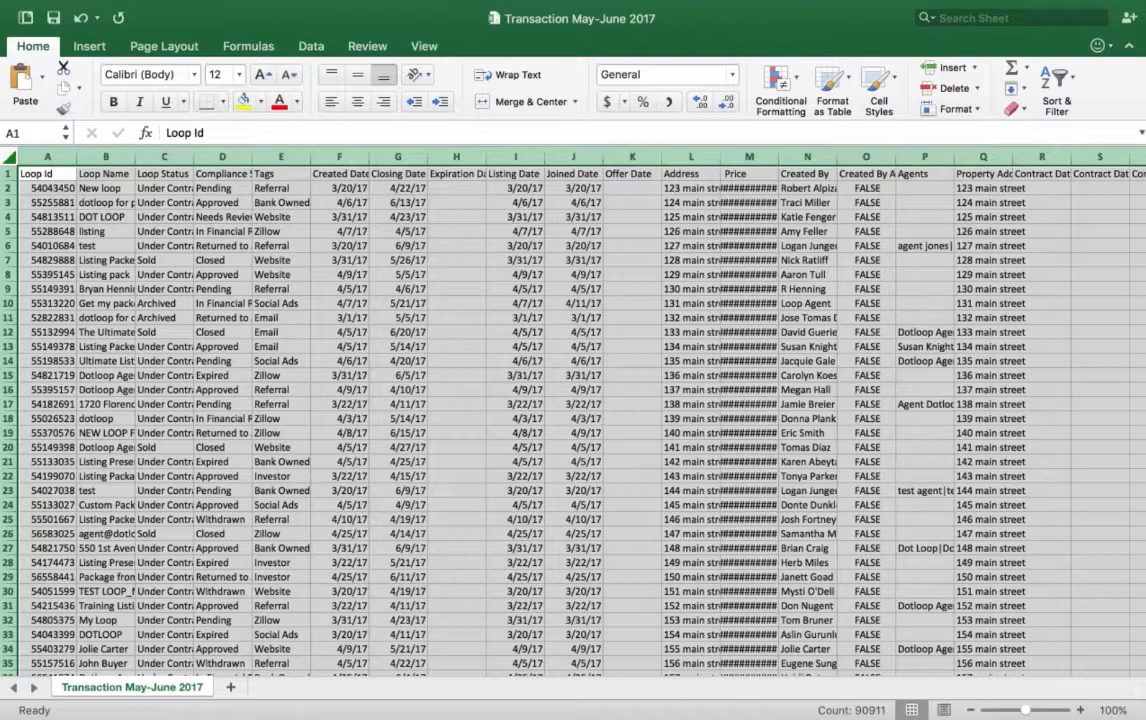
pyautogui.click(73, 156)
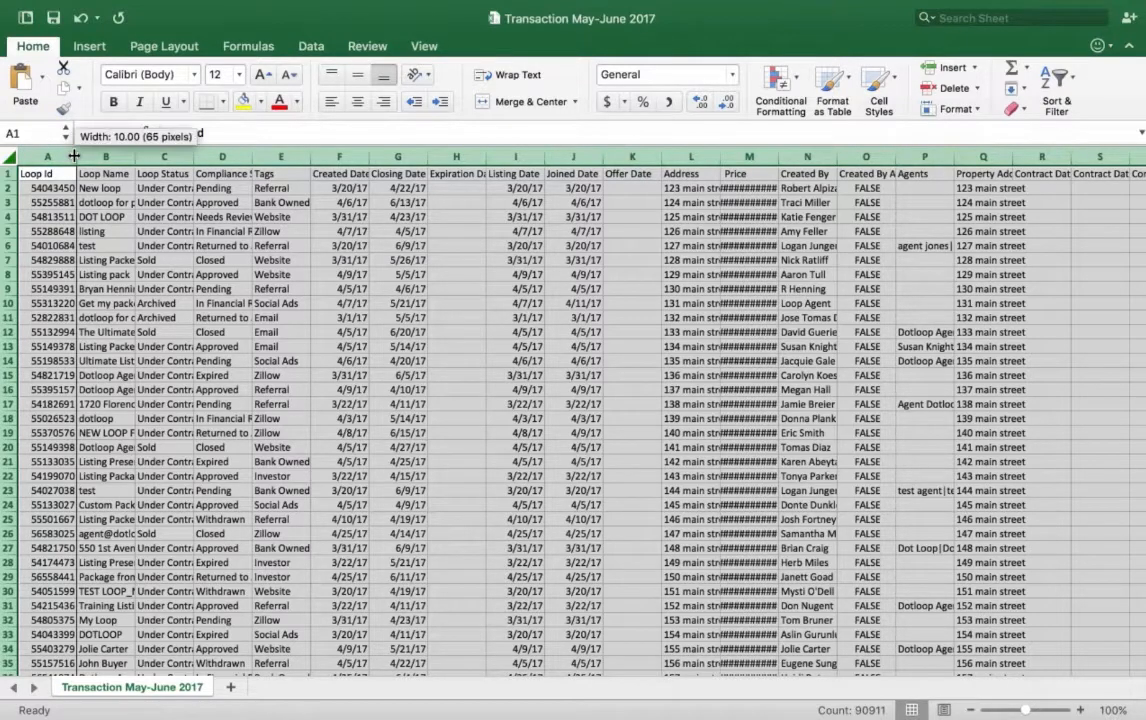
pyautogui.doubleClick(74, 156)
pyautogui.click(74, 156)
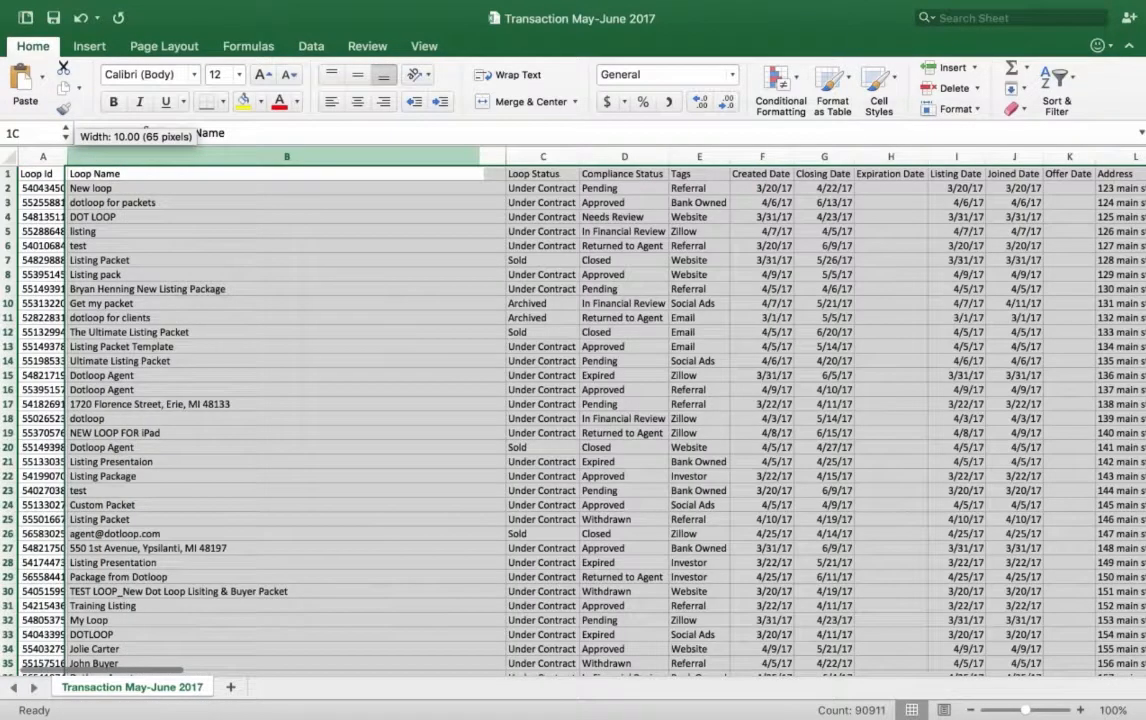
pyautogui.hscroll(1, 175, 257)
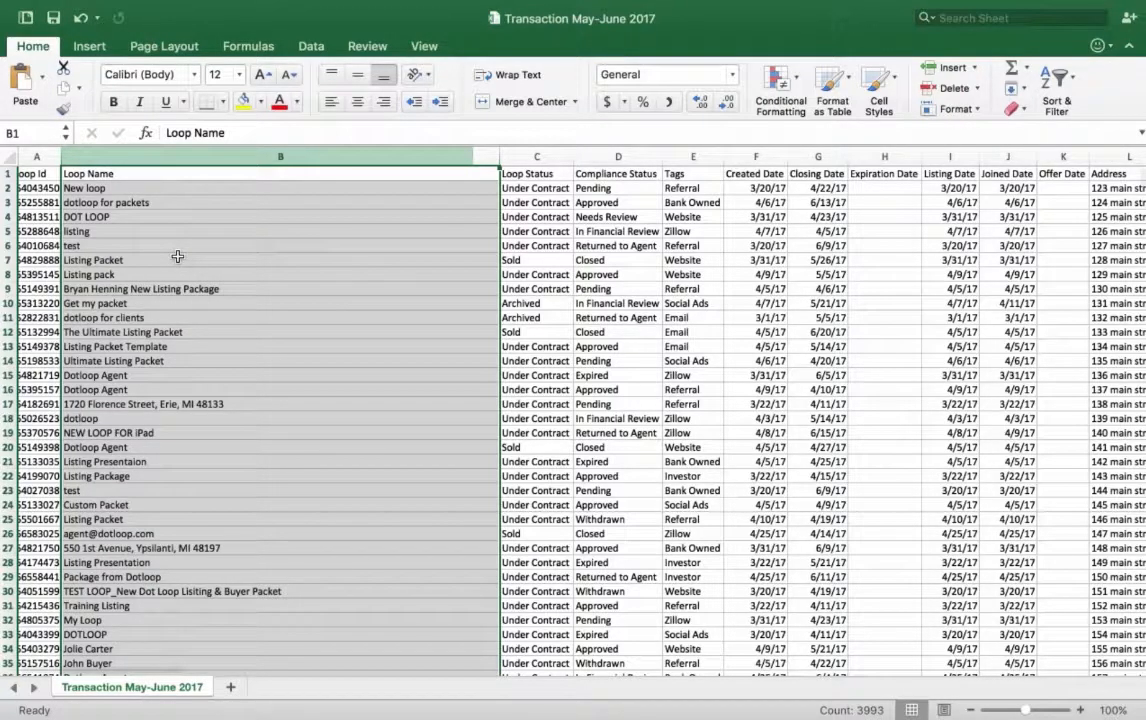
pyautogui.hscroll(10, 177, 257)
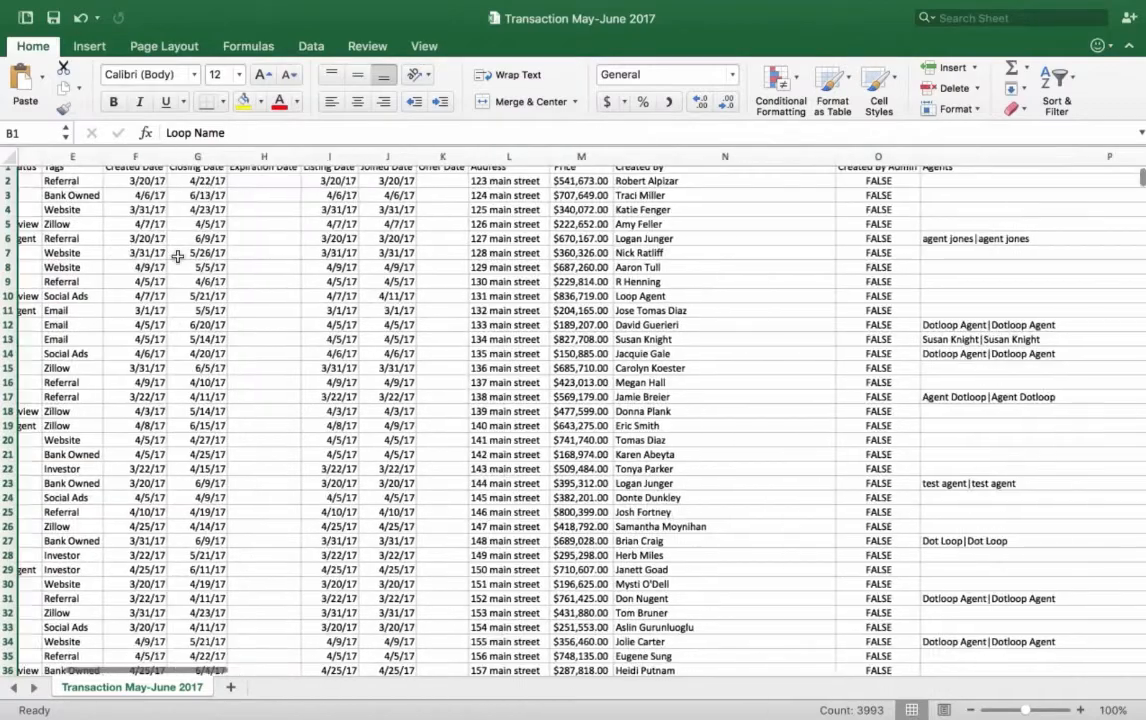
pyautogui.hscroll(10, 177, 257)
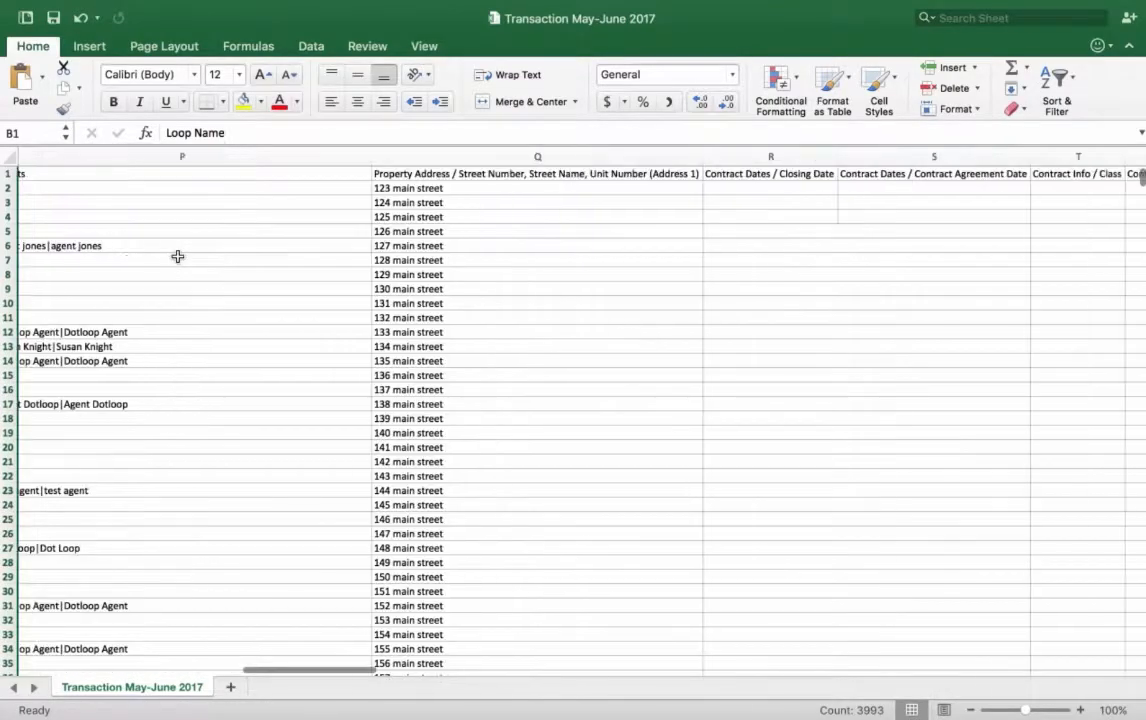
pyautogui.hscroll(-15, 177, 257)
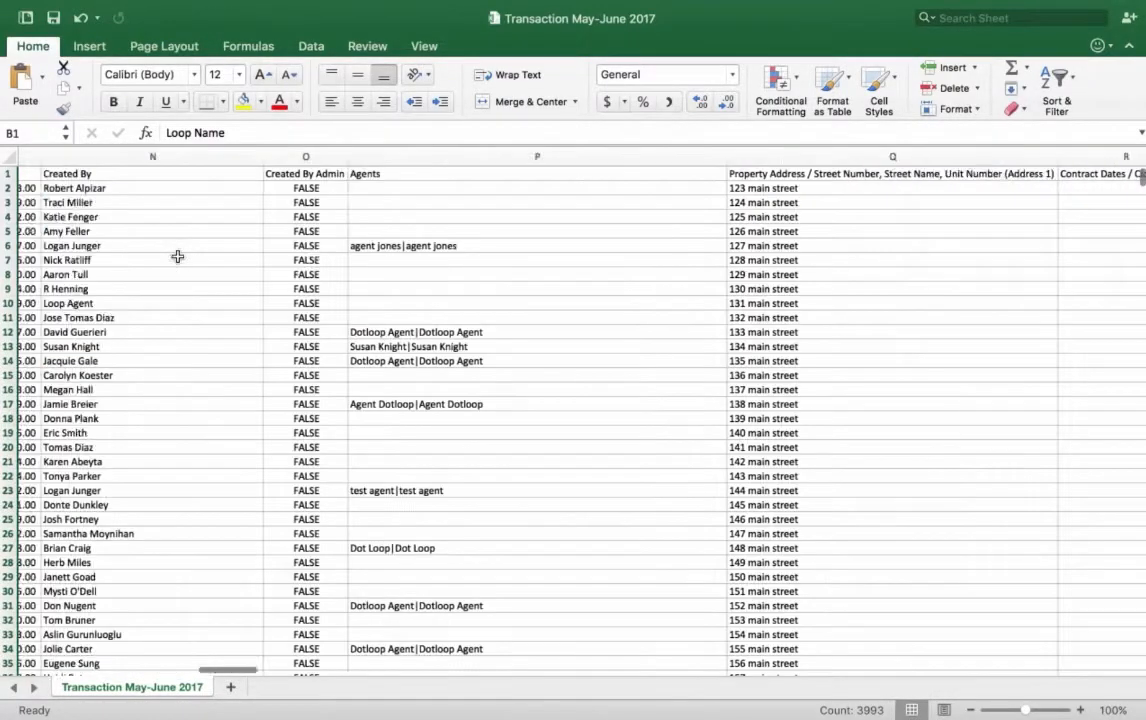
pyautogui.hscroll(-5, 177, 257)
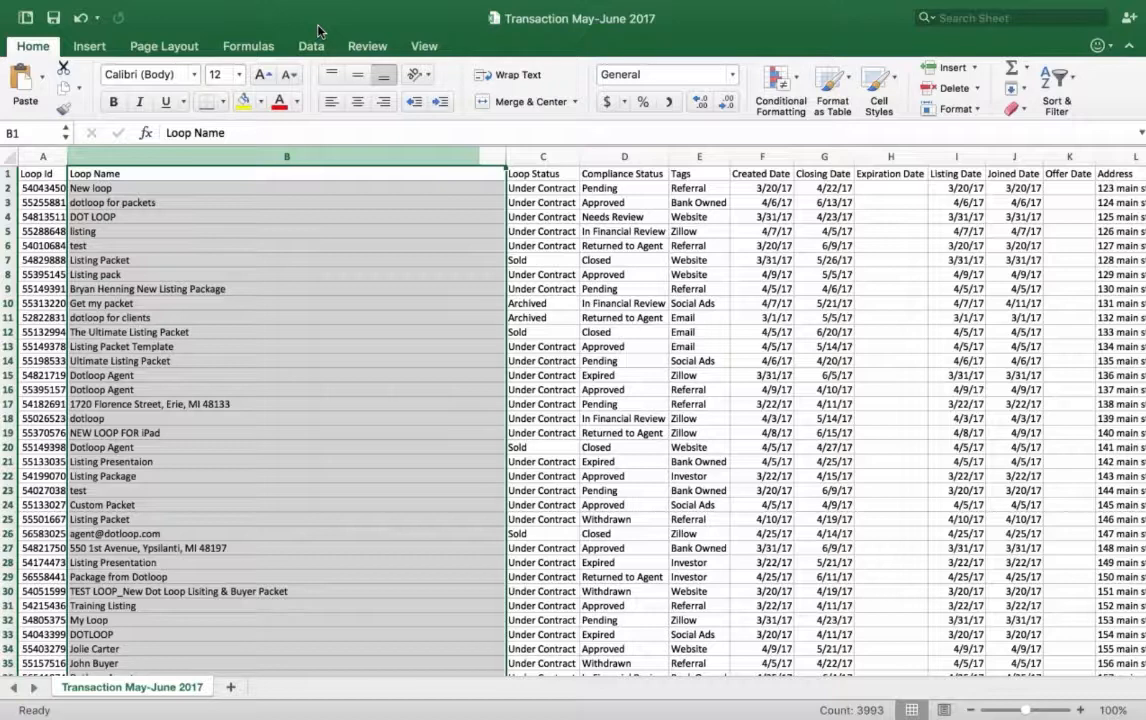
# Step: Turn on filtering for the header row across all columns of the sheet, not just for Loop Name
pyautogui.click(90, 47)
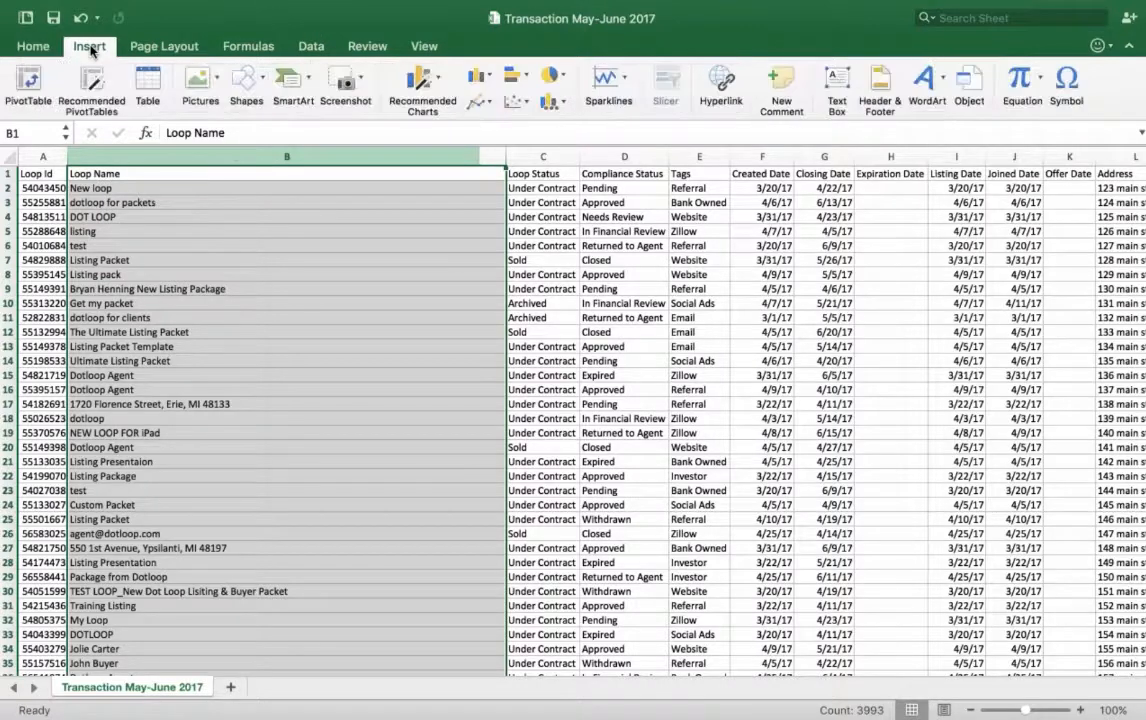
pyautogui.click(310, 47)
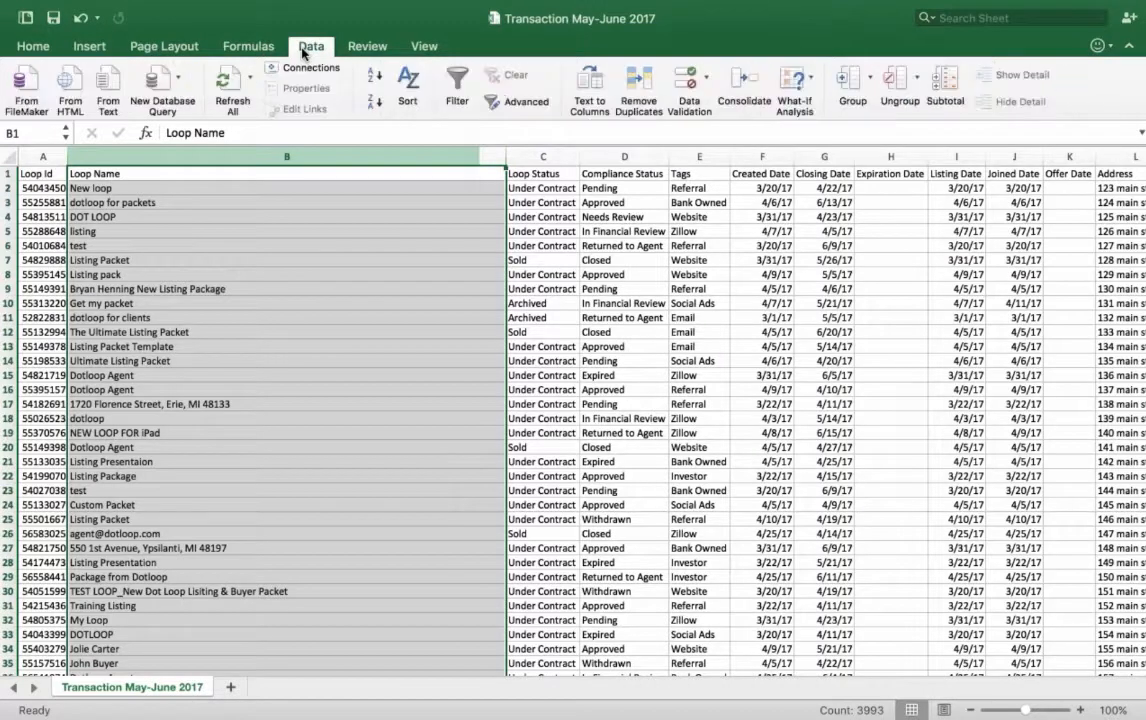
pyautogui.click(457, 86)
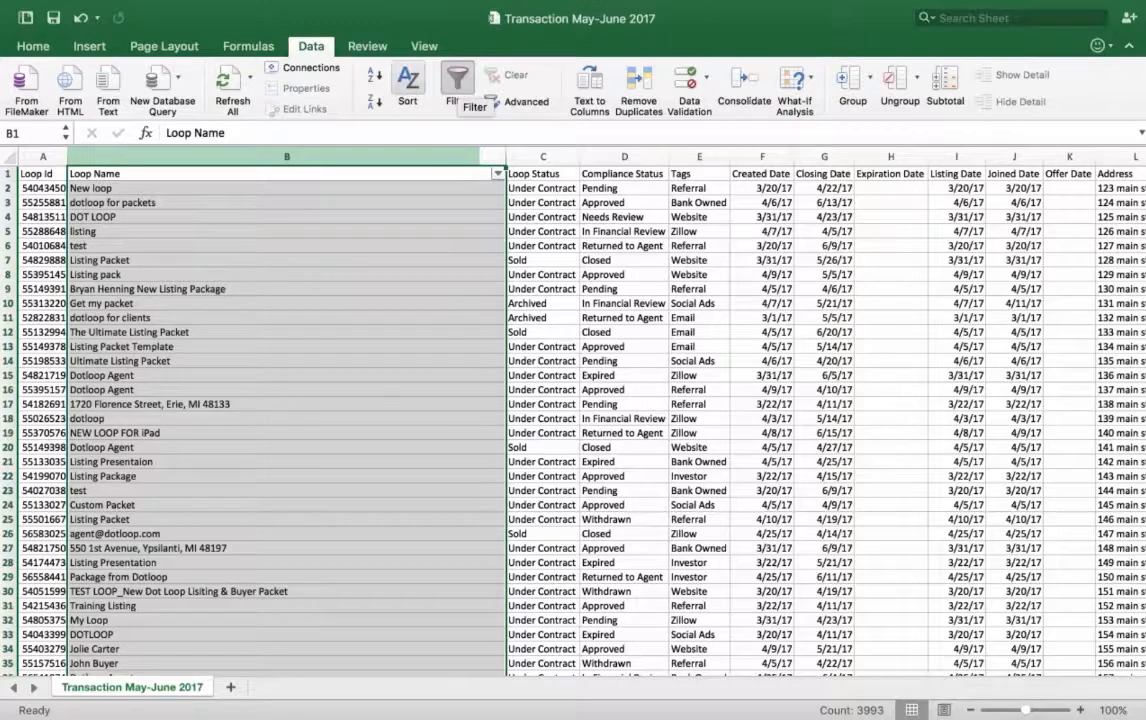
pyautogui.press('super+a')
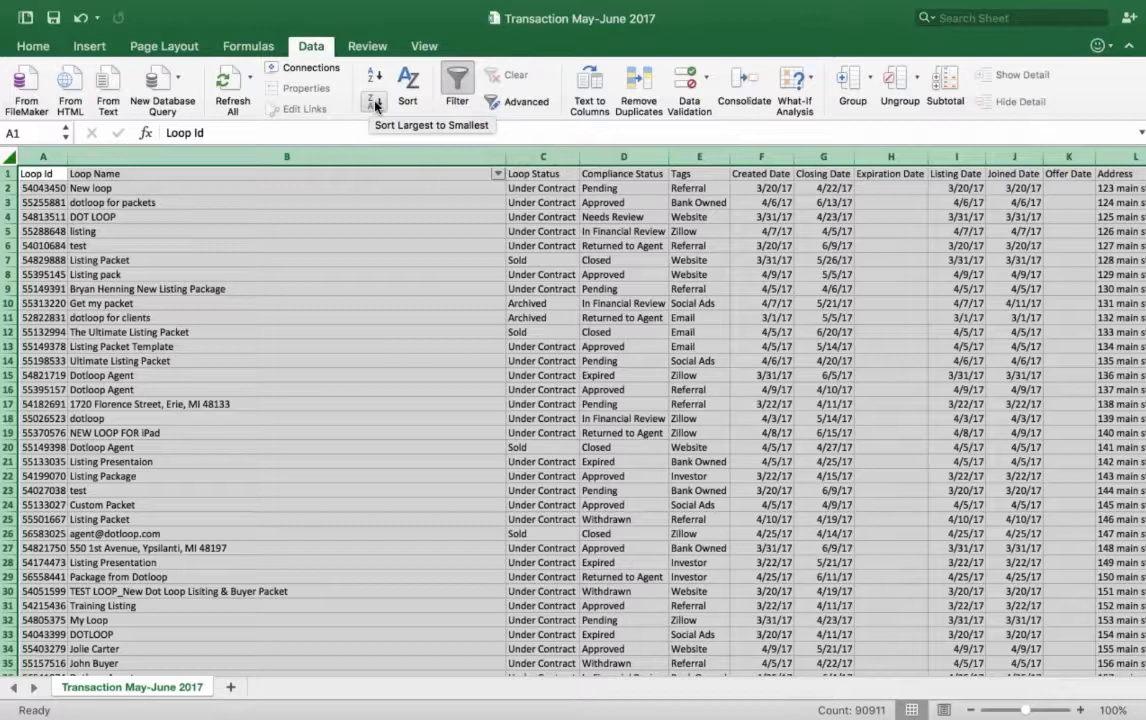
pyautogui.press('super+a')
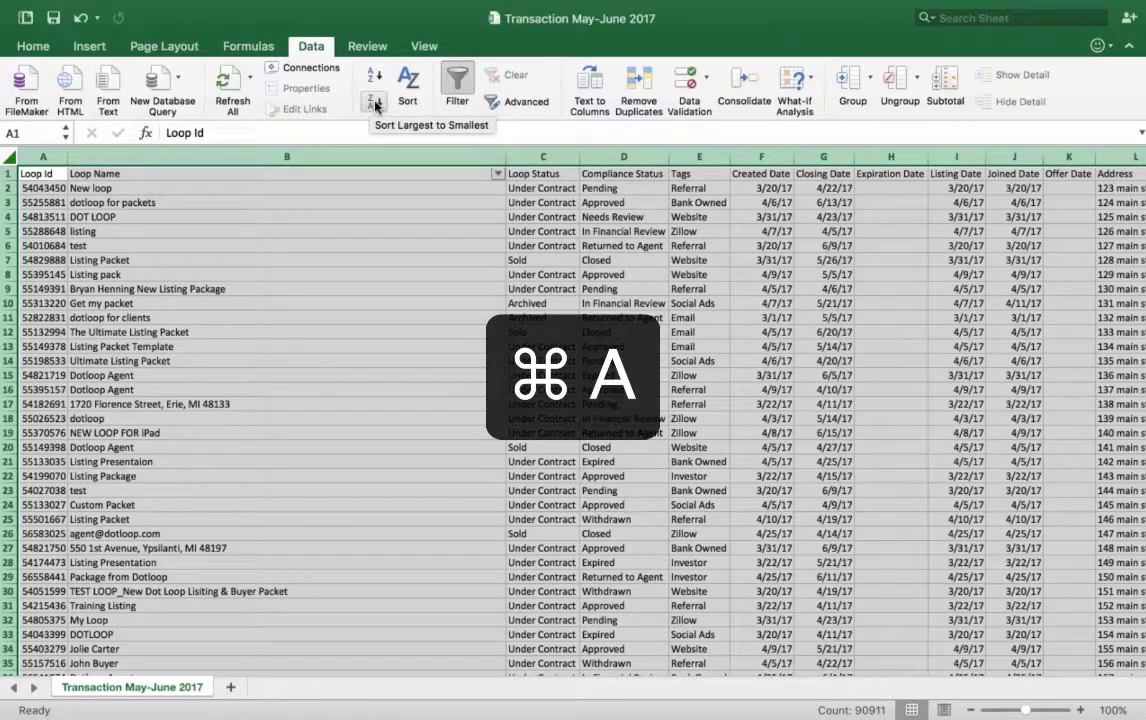
pyautogui.click(458, 80)
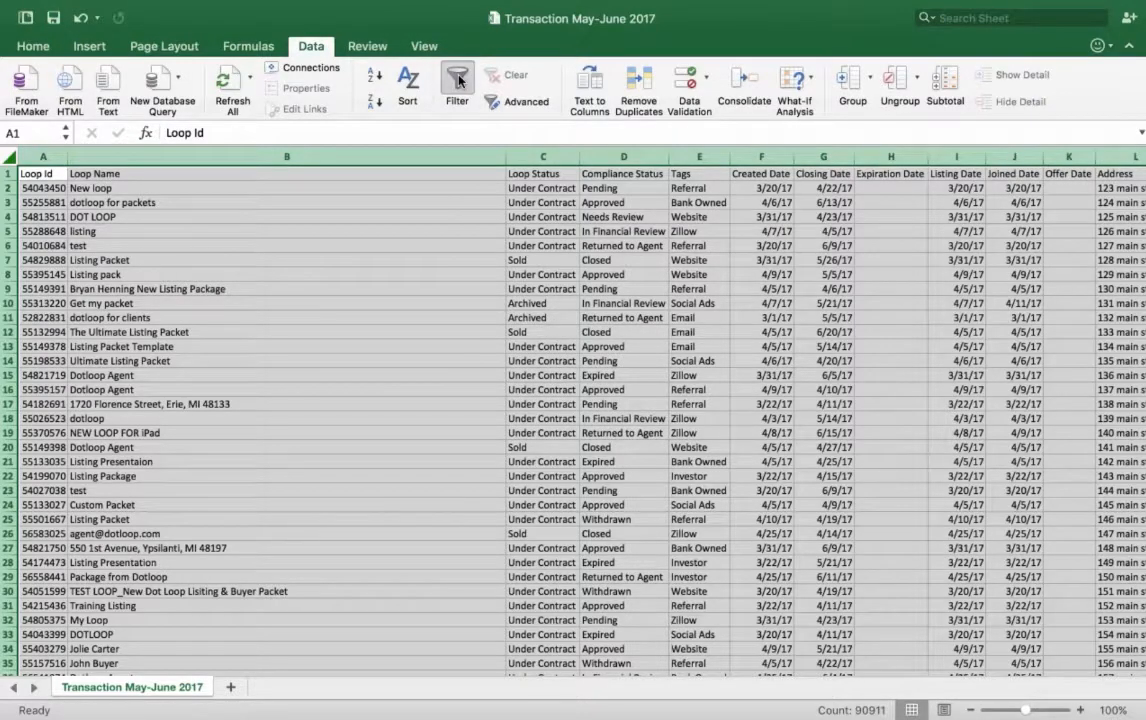
pyautogui.click(458, 80)
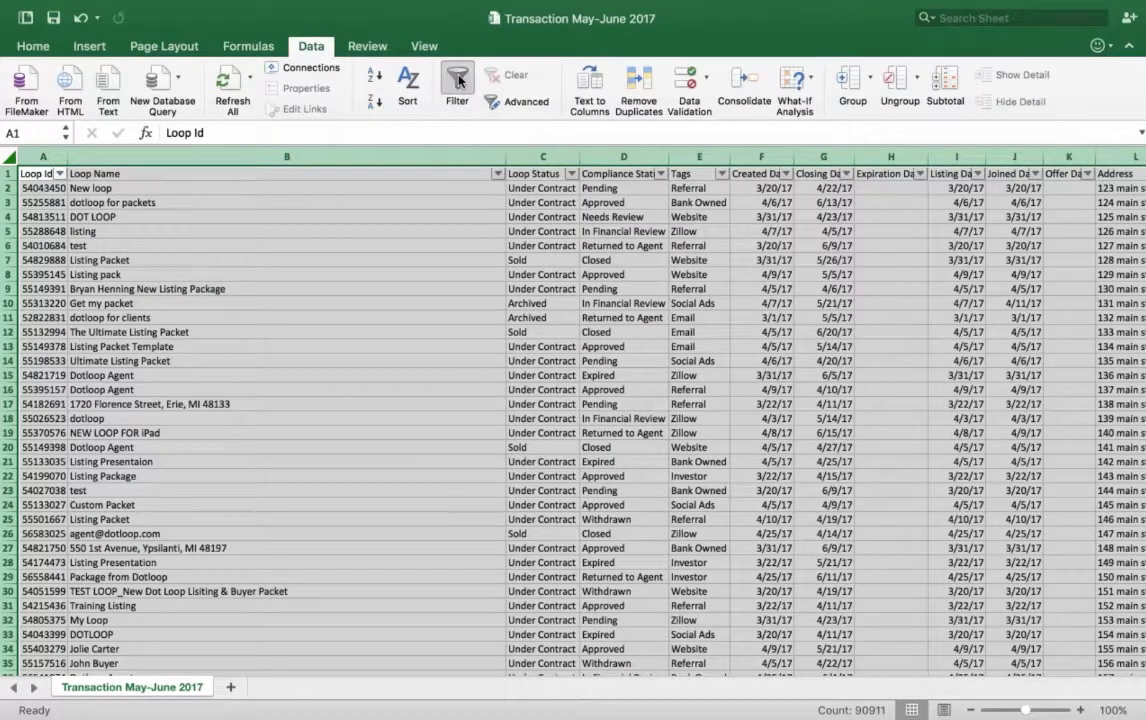
pyautogui.click(422, 215)
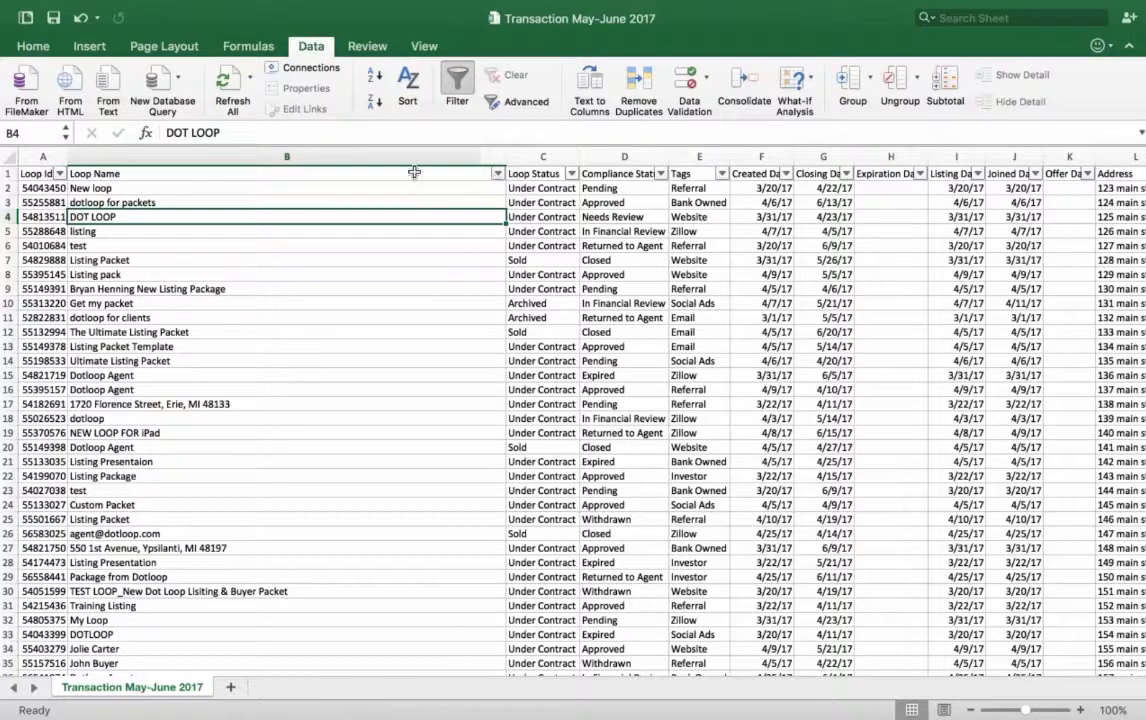
# Step: Sort the rows by Created Date in descending order, followed by ascending order
pyautogui.click(786, 176)
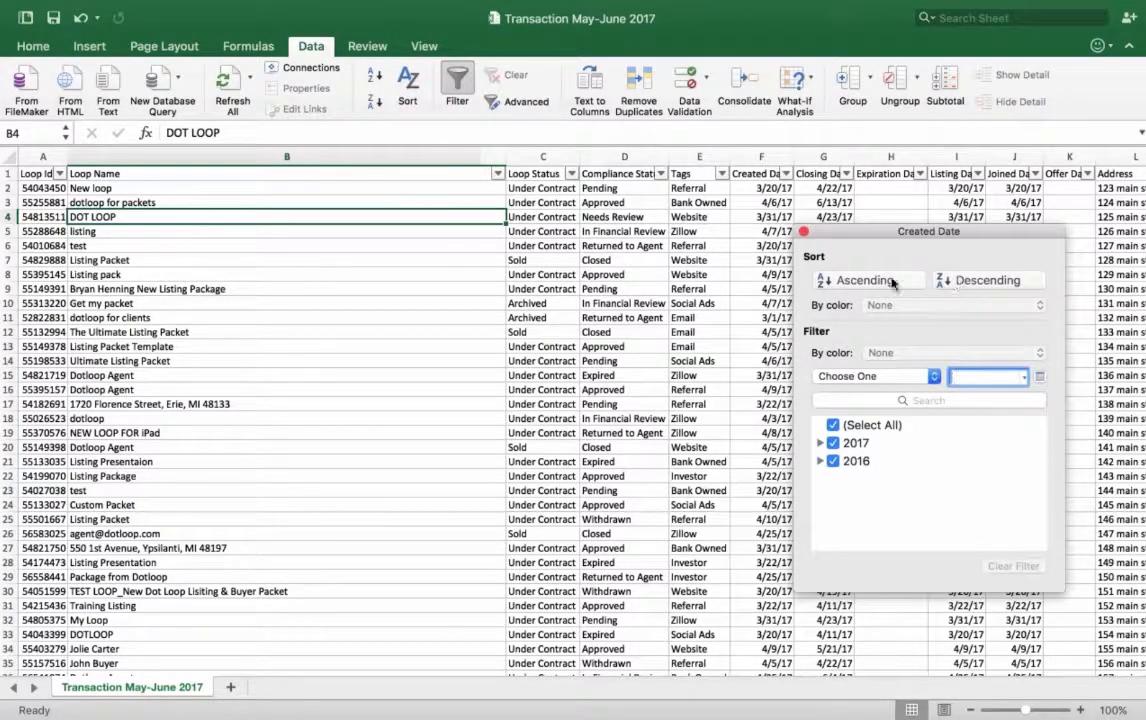
pyautogui.click(966, 282)
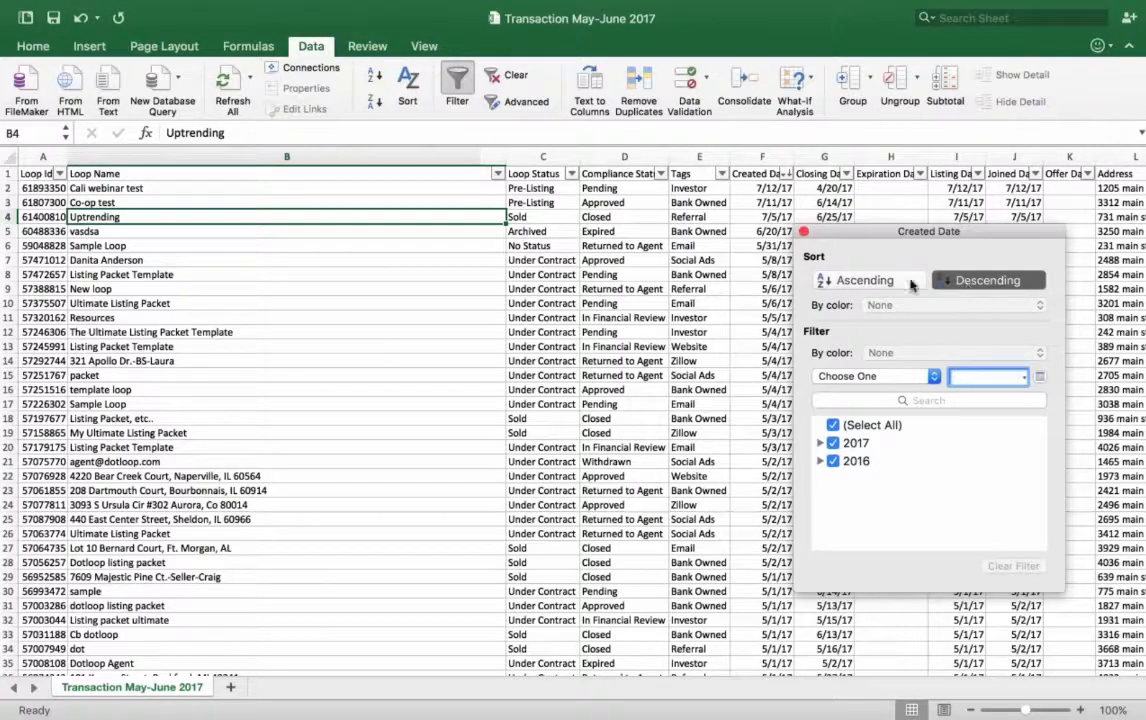
pyautogui.click(868, 282)
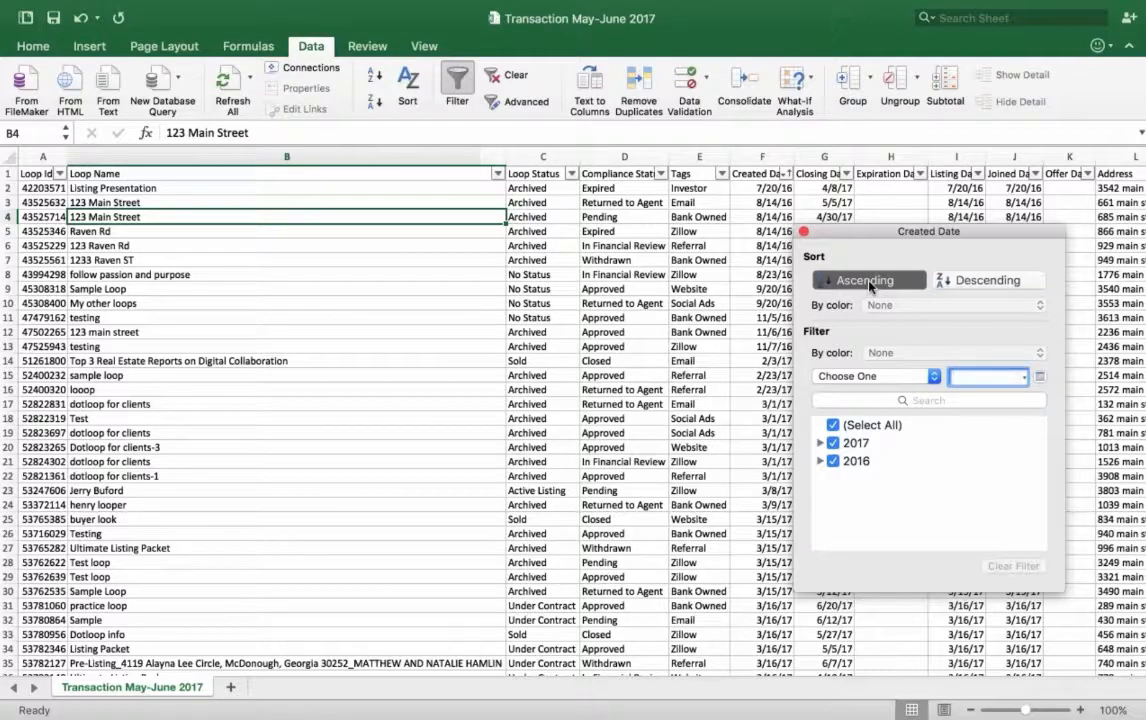
# Step: Try excluding 2016 from the Created Date filter, include it again and close the filter options
pyautogui.click(834, 462)
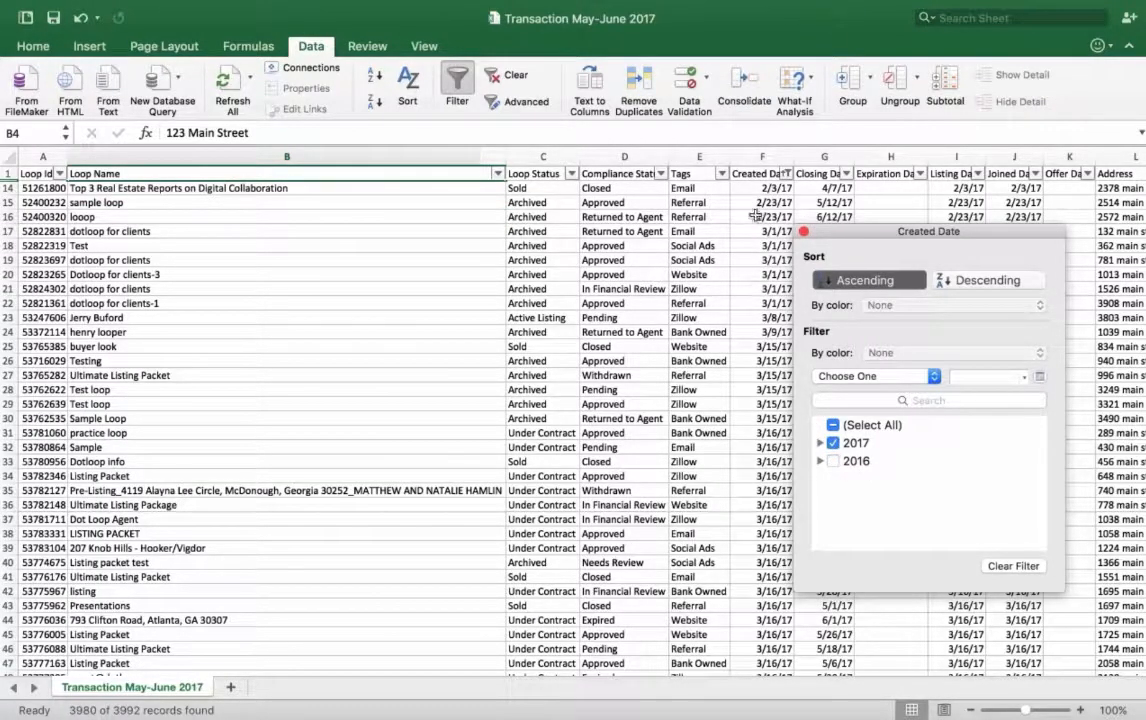
pyautogui.click(832, 461)
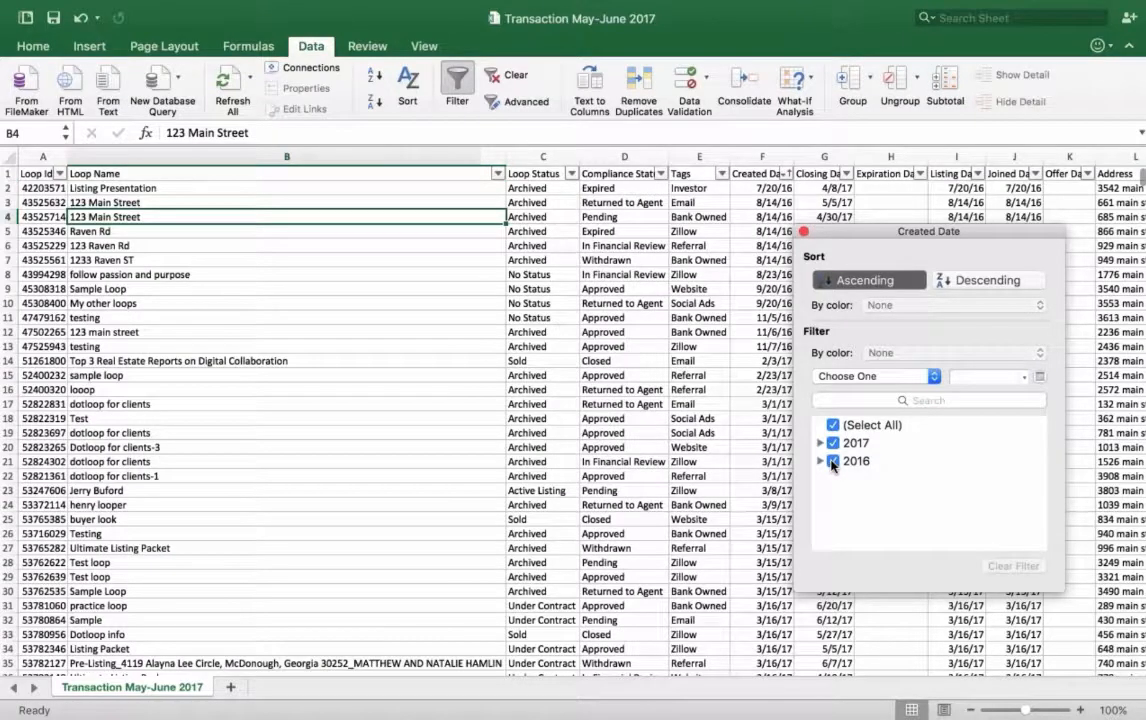
pyautogui.click(802, 232)
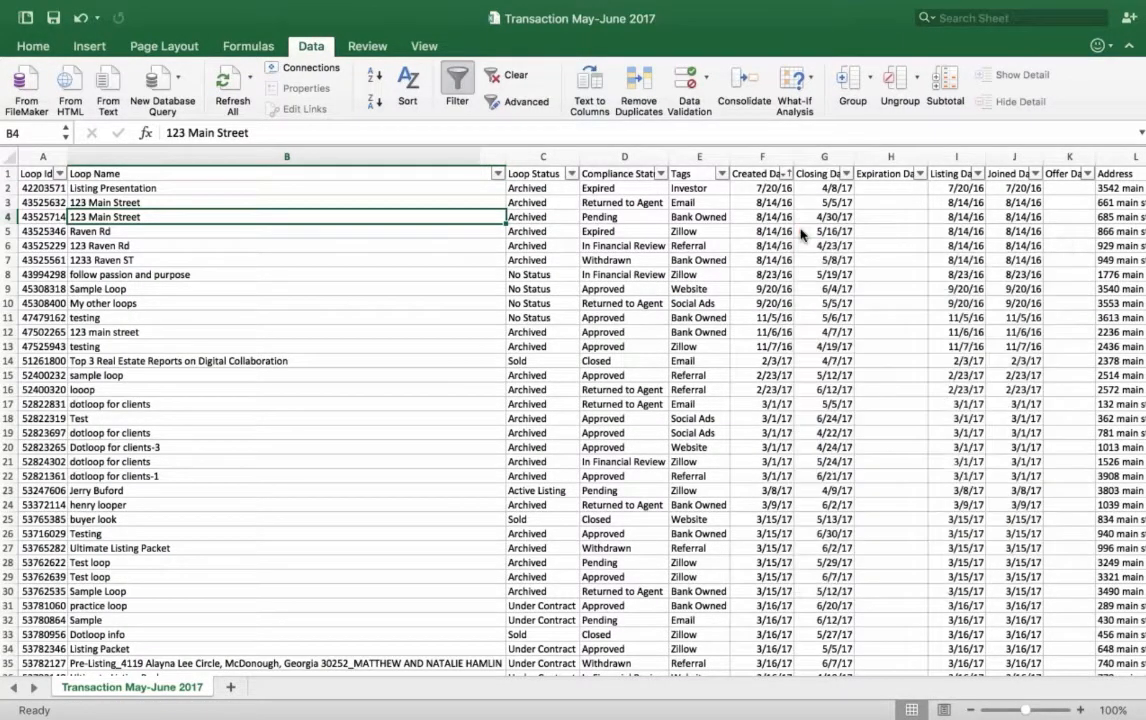
# Step: Review the sorted data across the columns, up to the earnest money, price and sale commission fields
pyautogui.hscroll(5, 802, 232)
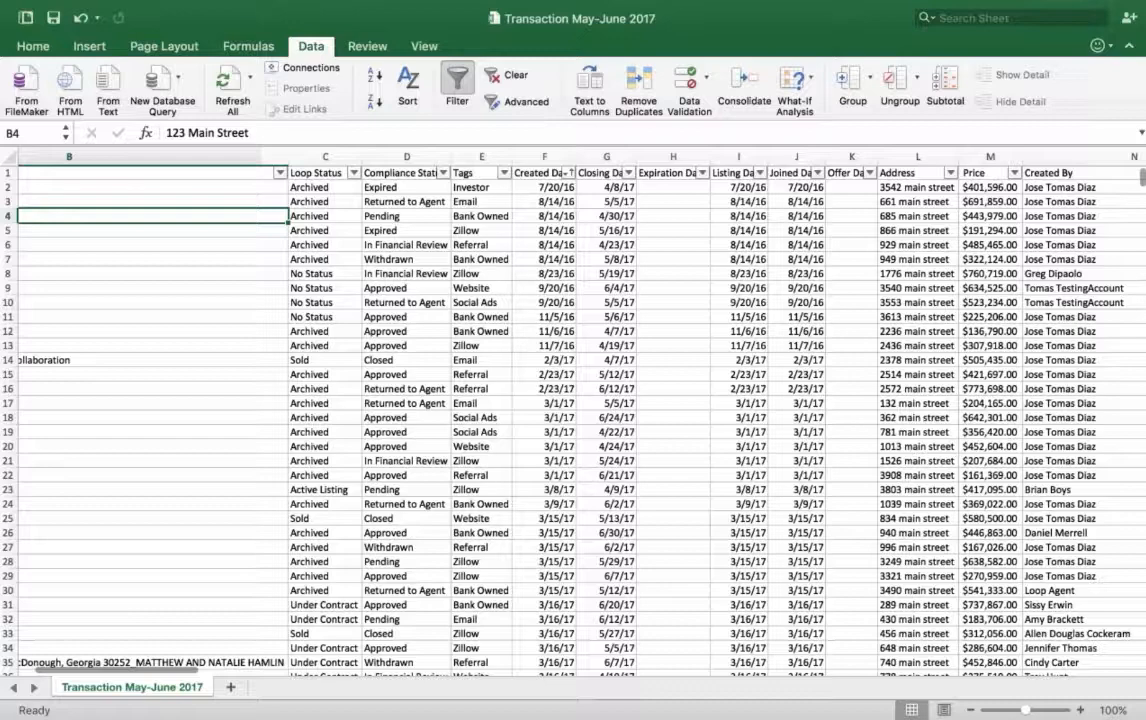
pyautogui.hscroll(15, 573, 410)
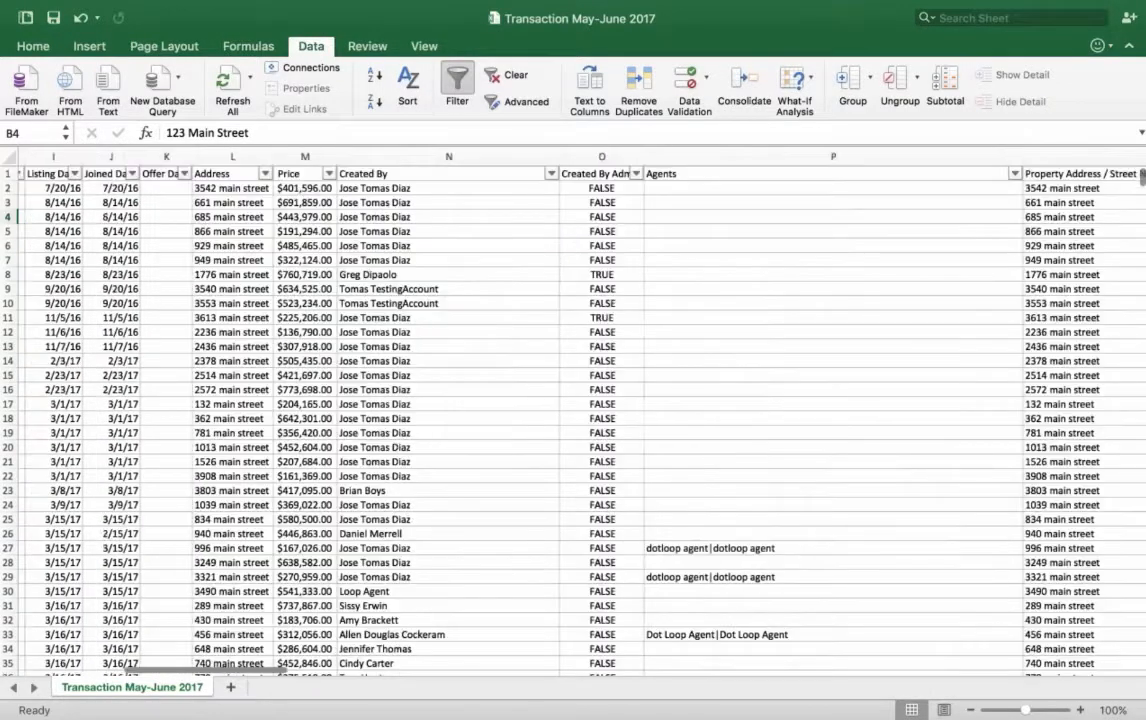
pyautogui.hscroll(8, 573, 410)
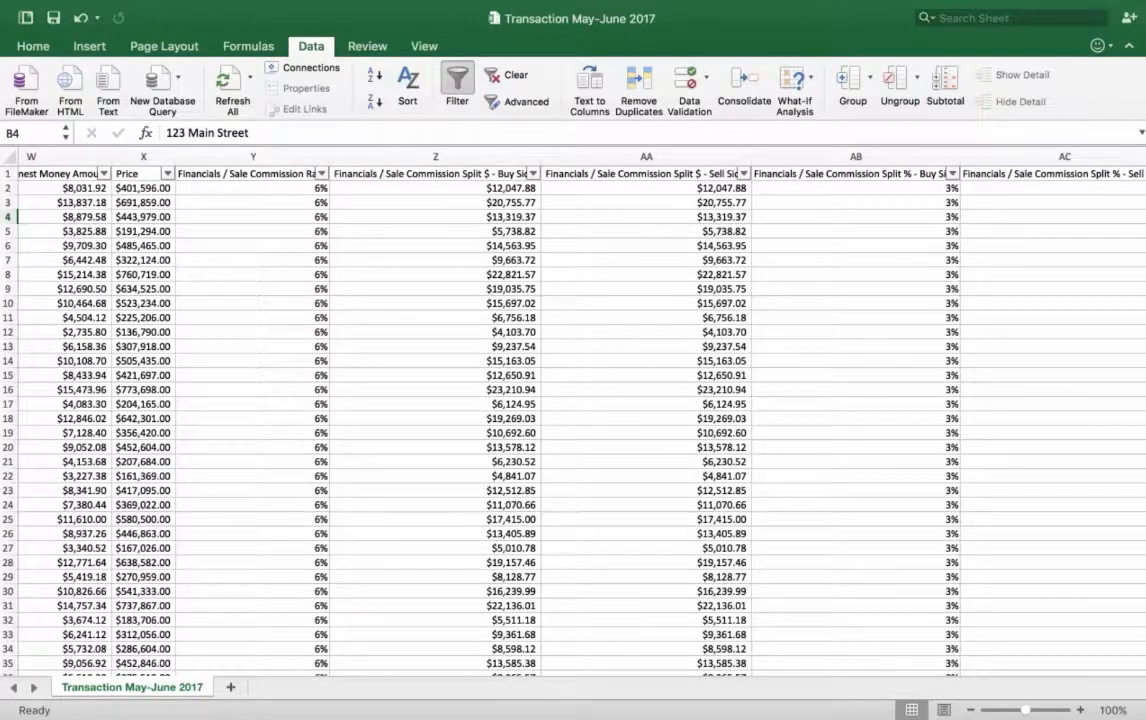
pyautogui.hscroll(-1, 573, 410)
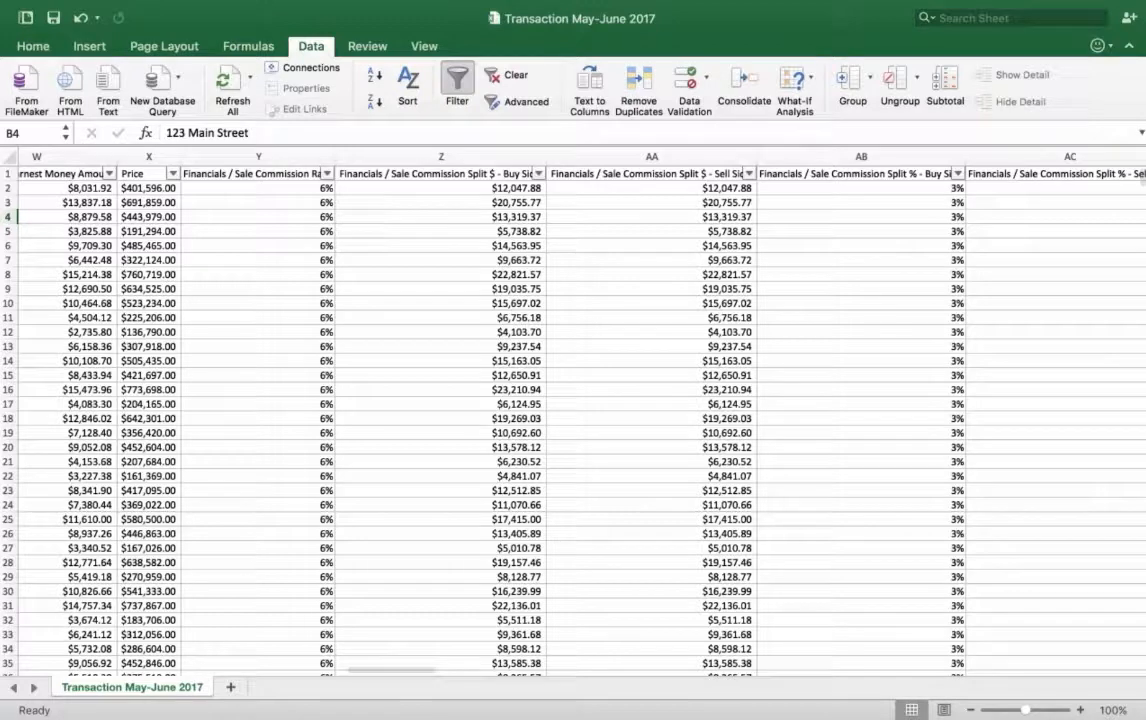
pyautogui.hscroll(-3, 540, 190)
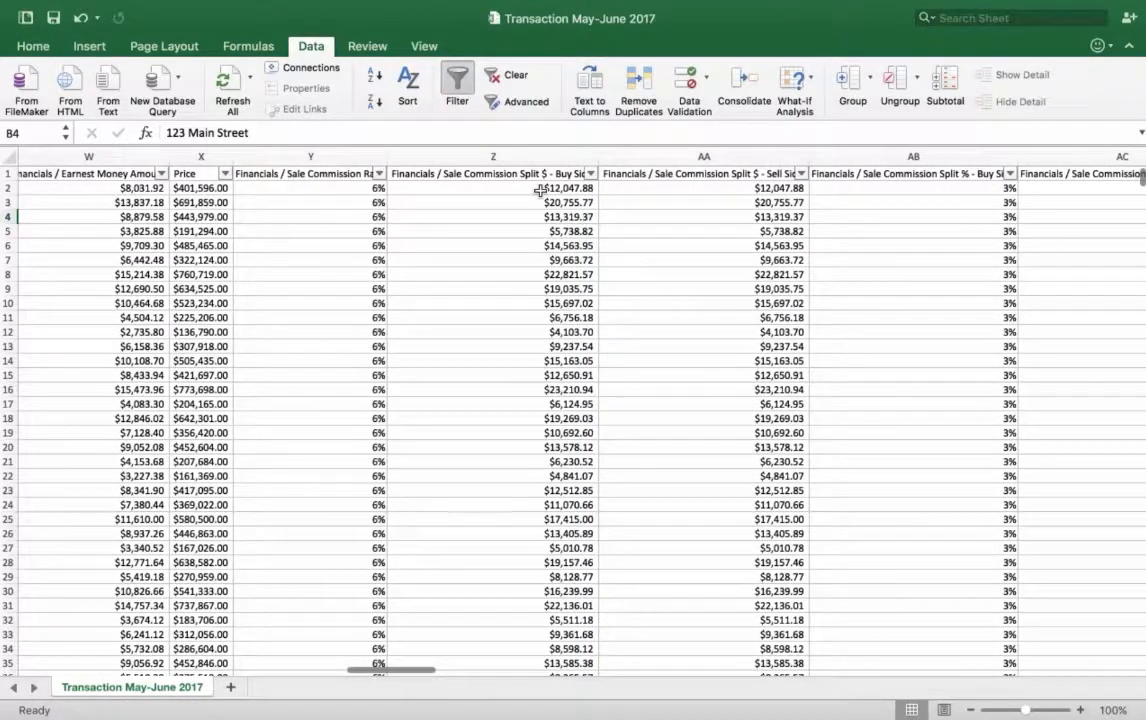
# Step: Select the Sale Commission Total column from its header downward and go to the end of its data
pyautogui.hscroll(5, 775, 260)
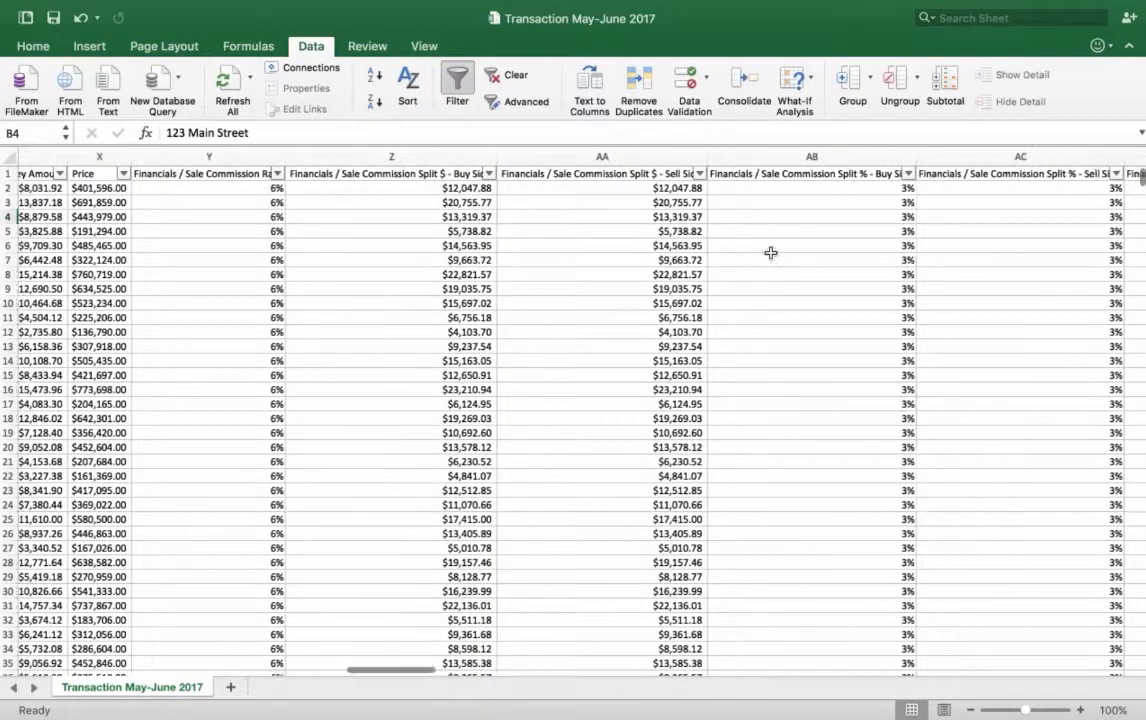
pyautogui.hscroll(15, 771, 253)
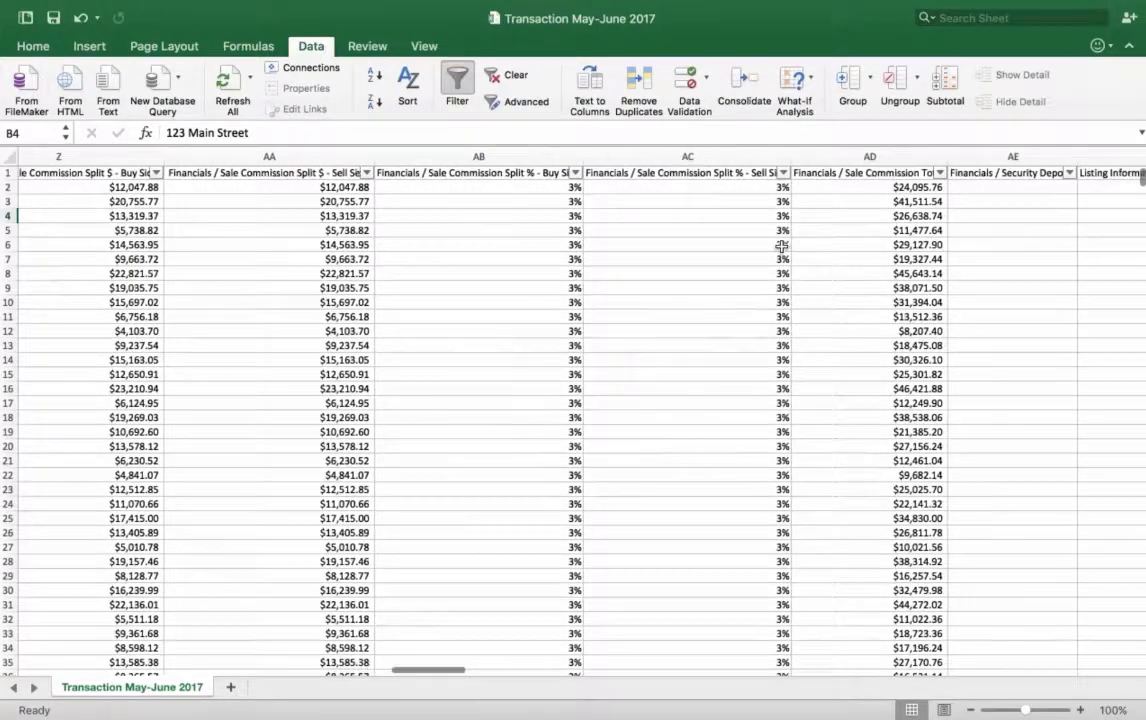
pyautogui.click(876, 177)
pyautogui.hotkey('ctrl', 'shift', 'Down')
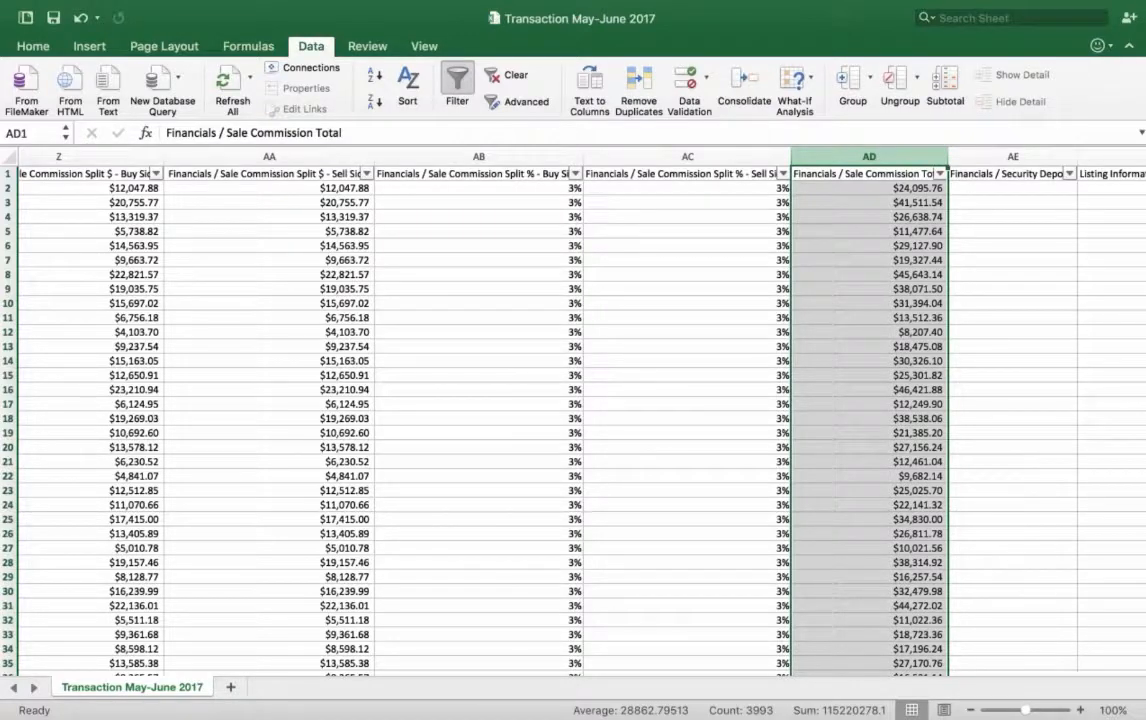
pyautogui.scroll(-20, 520, 410)
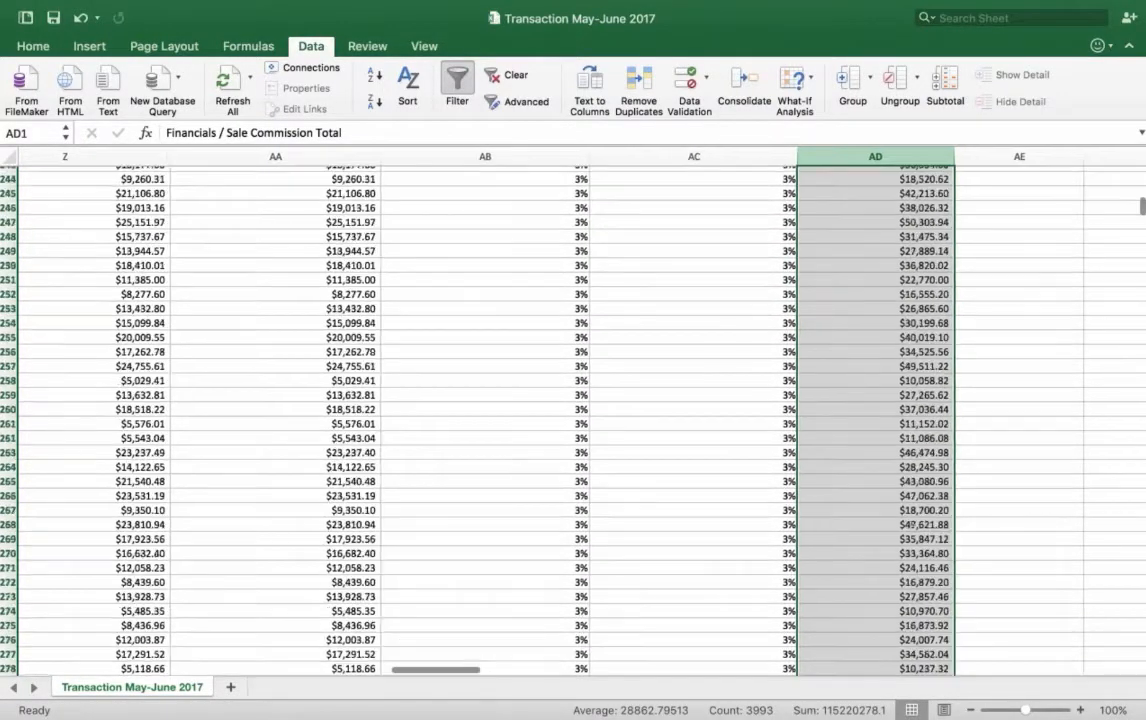
pyautogui.scroll(-20, 939, 346)
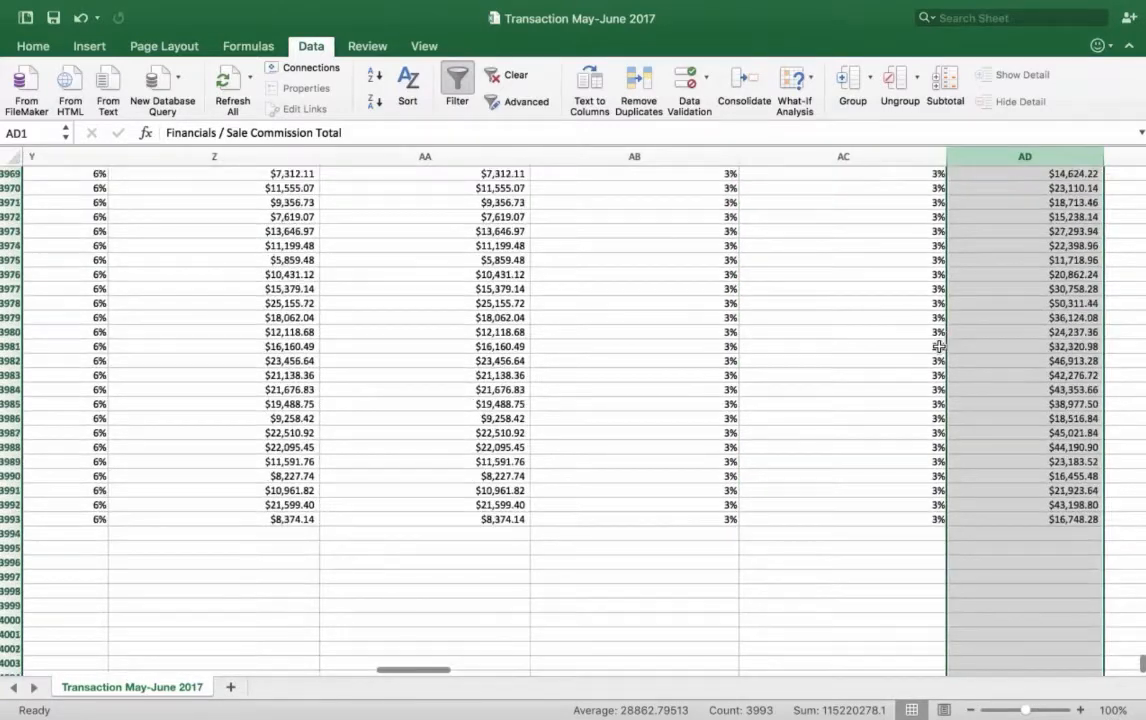
pyautogui.scroll(1, 939, 346)
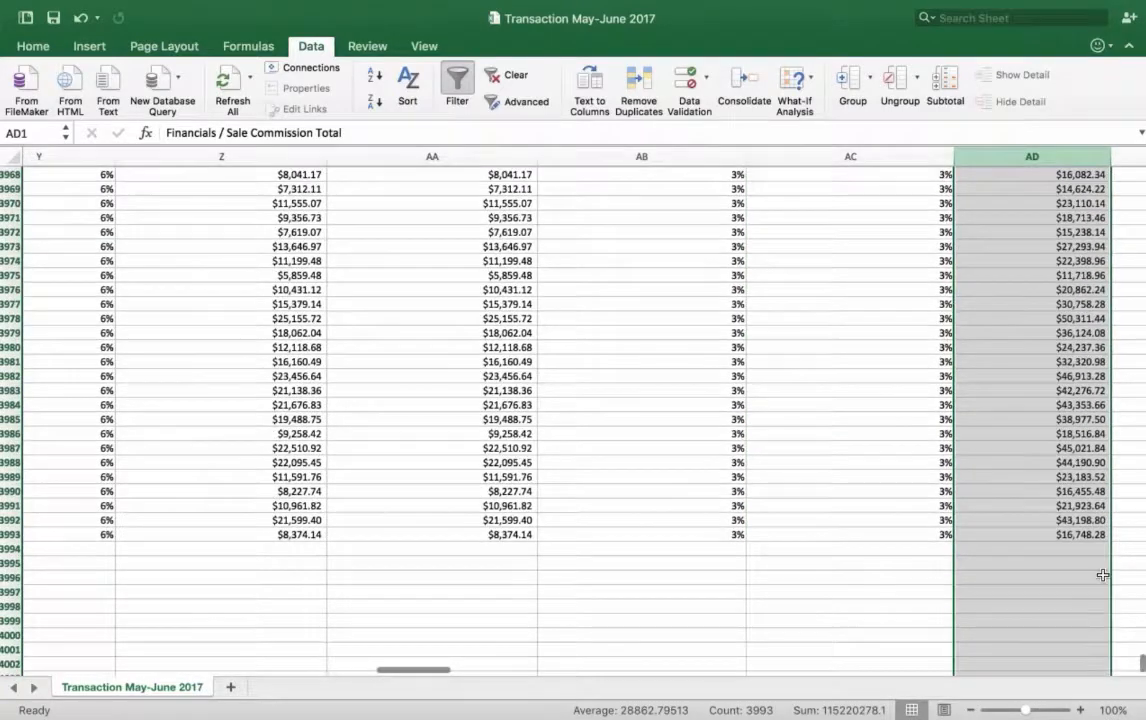
# Step: Total the Sale Commission Total column in AD3994, directly below the data, with the formula =SUM(AD1:AD3993)
pyautogui.click(1040, 551)
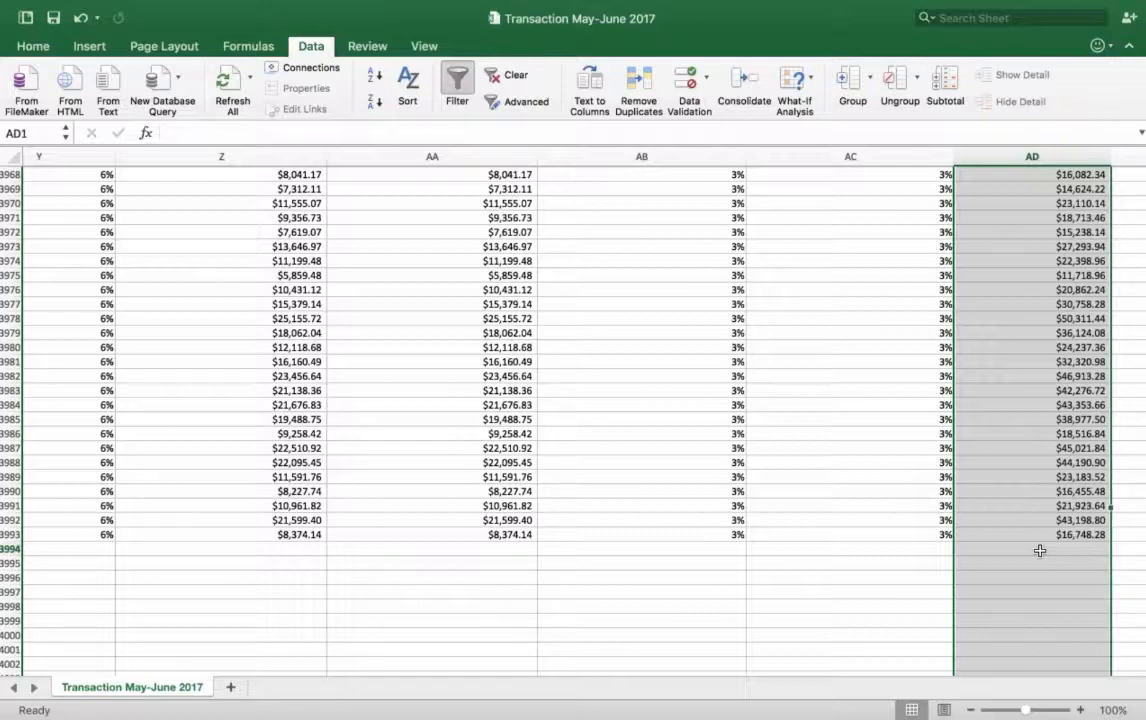
pyautogui.write('=')
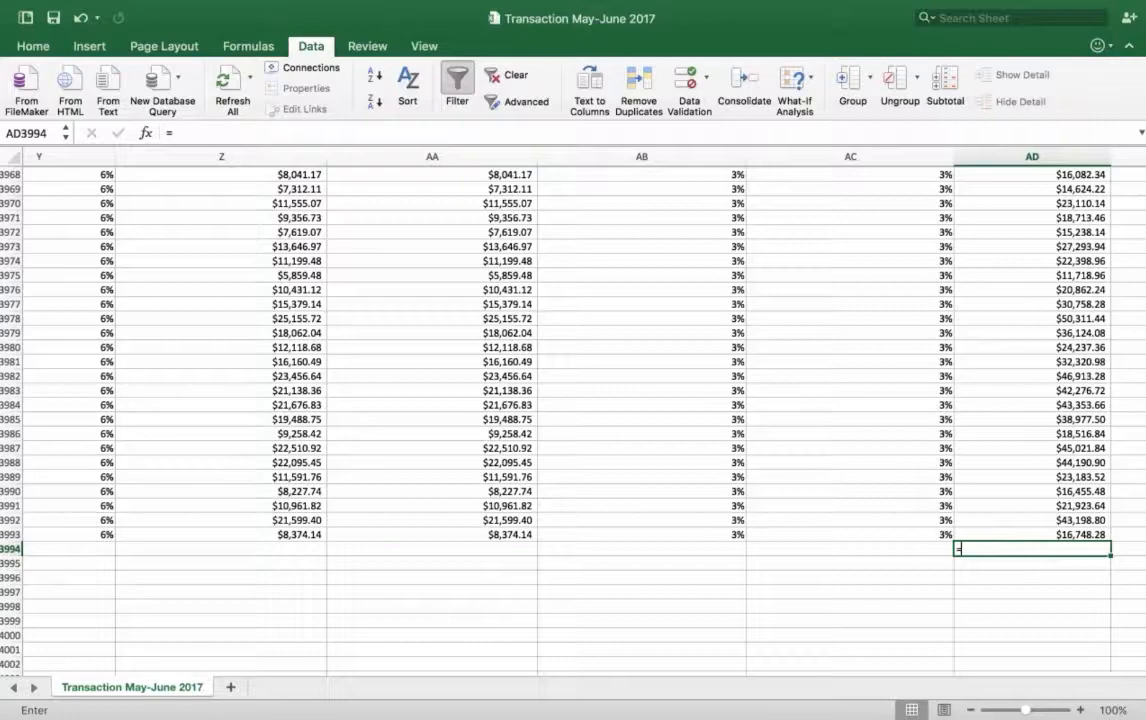
pyautogui.write('sum')
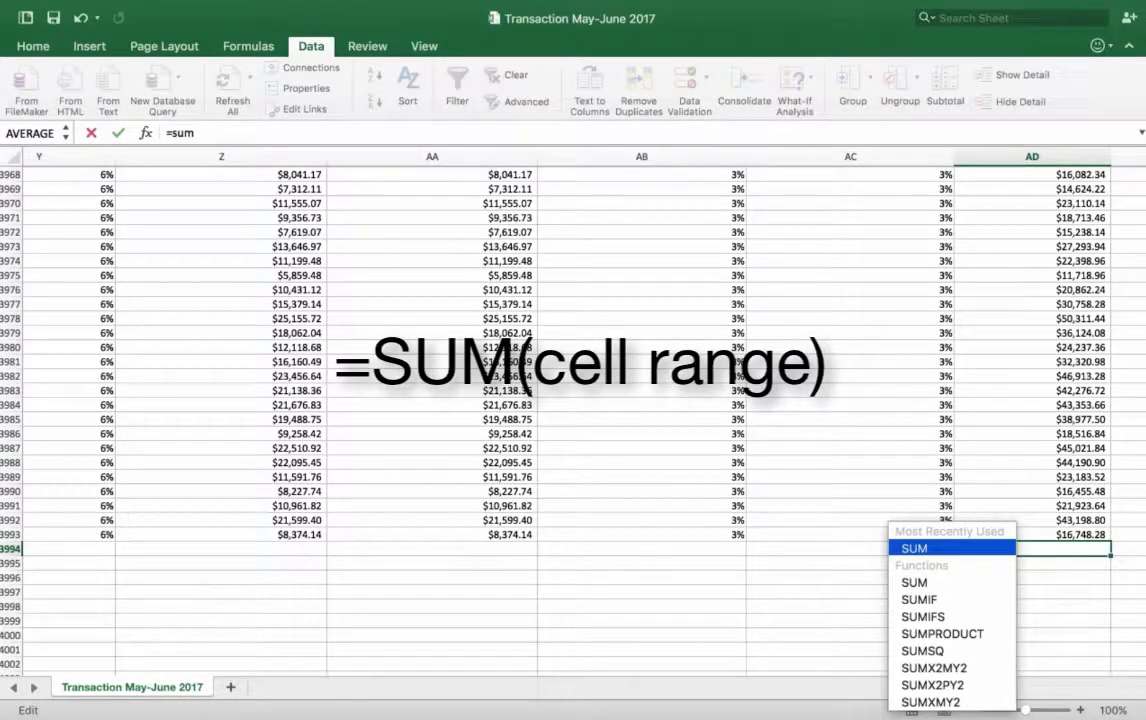
pyautogui.press('Tab')
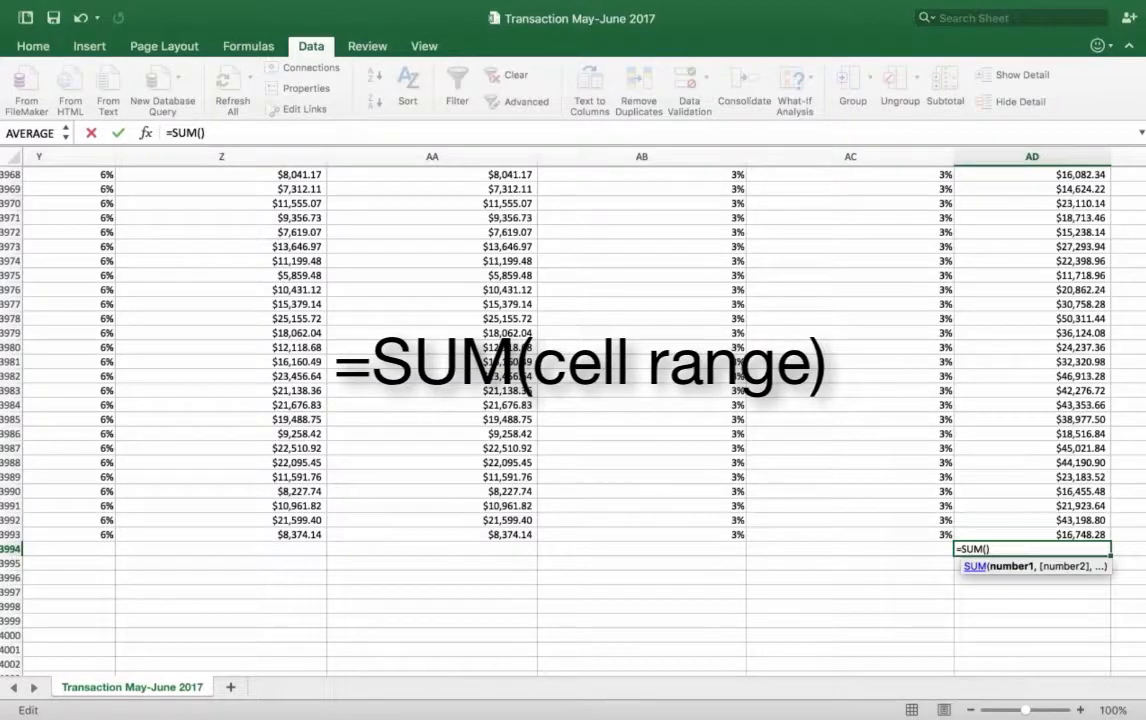
pyautogui.press('Up')
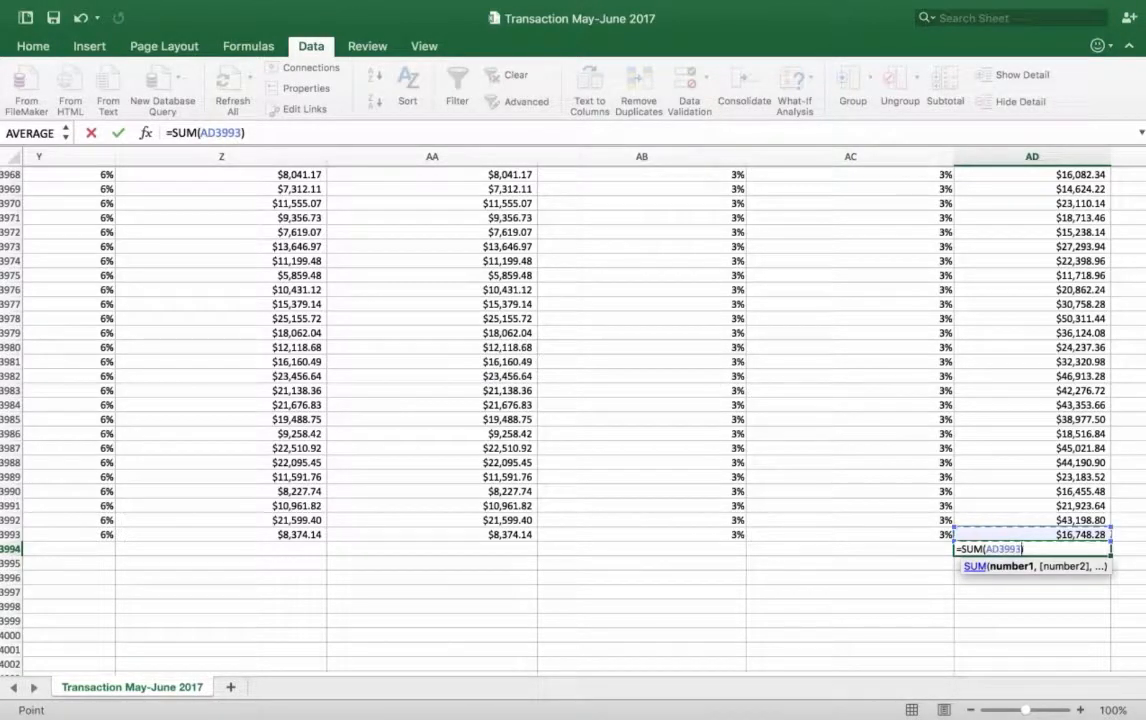
pyautogui.hotkey('ctrl', 'shift', 'Up')
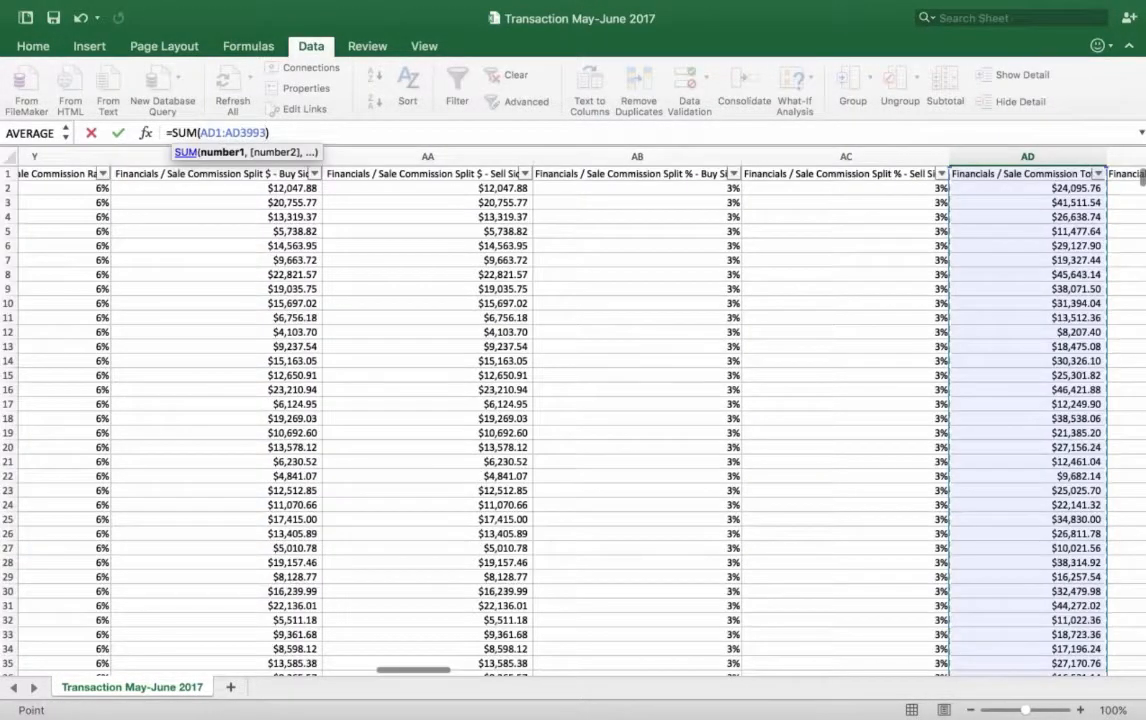
pyautogui.scroll(-20, 513, 400)
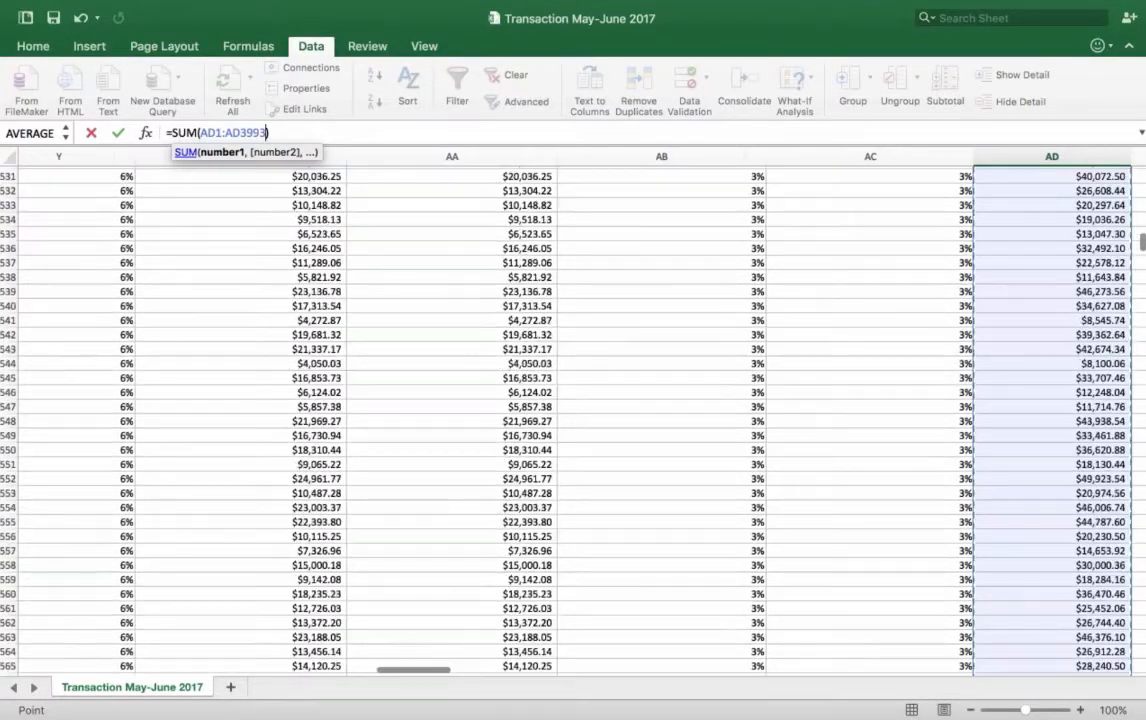
pyautogui.scroll(-20, 513, 400)
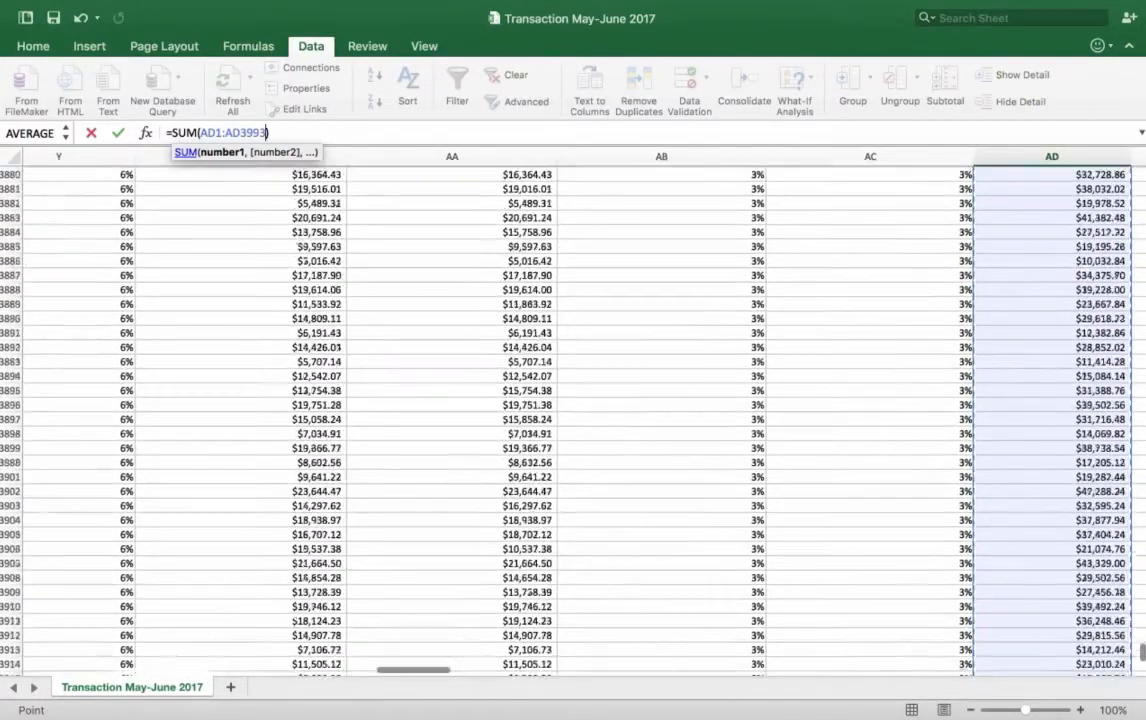
pyautogui.scroll(-20, 513, 400)
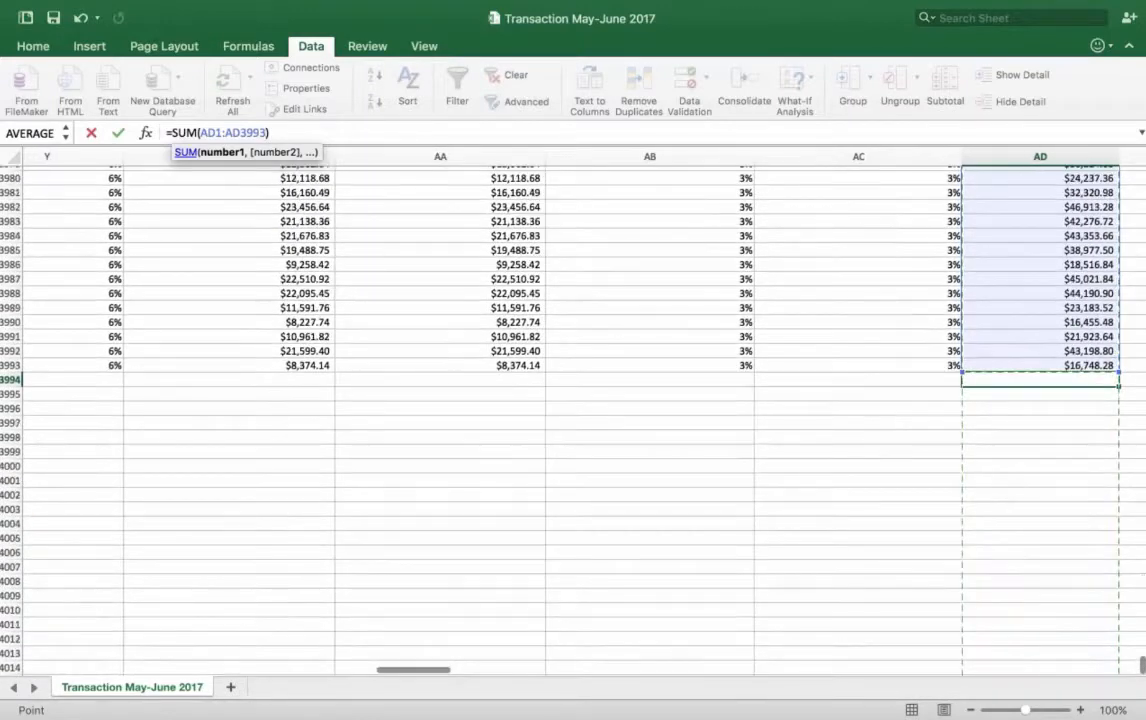
pyautogui.press('Return')
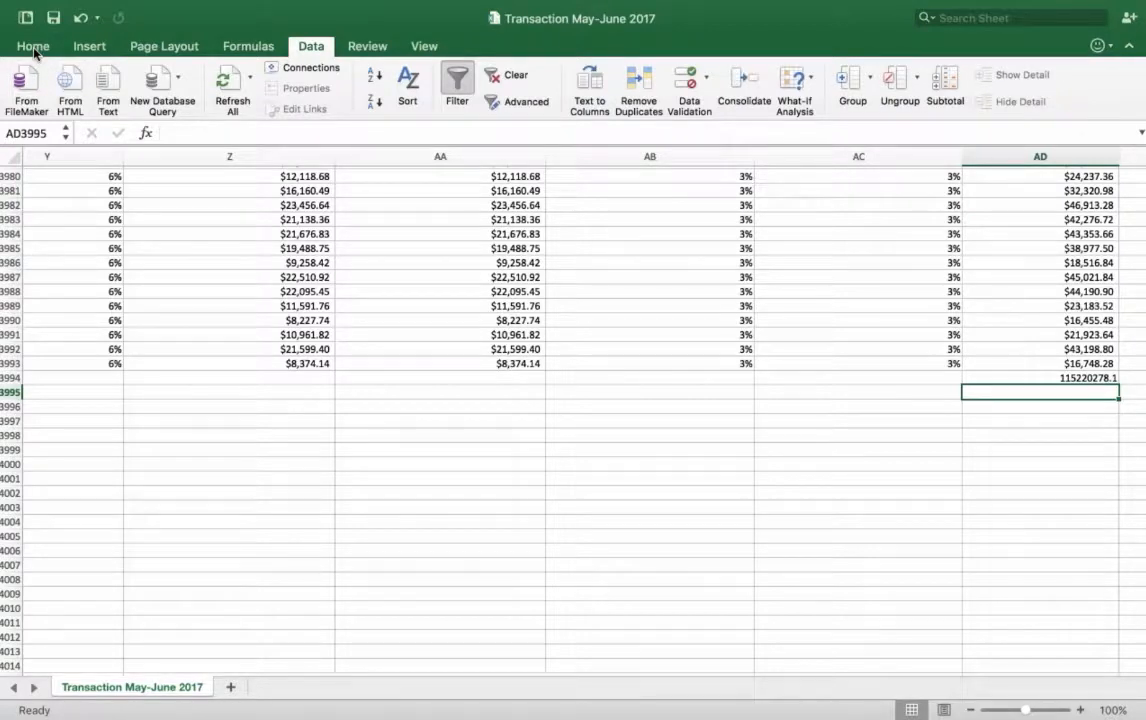
# Step: Apply the dollar Accounting number format to the commission sum in AD3994
pyautogui.click(979, 379)
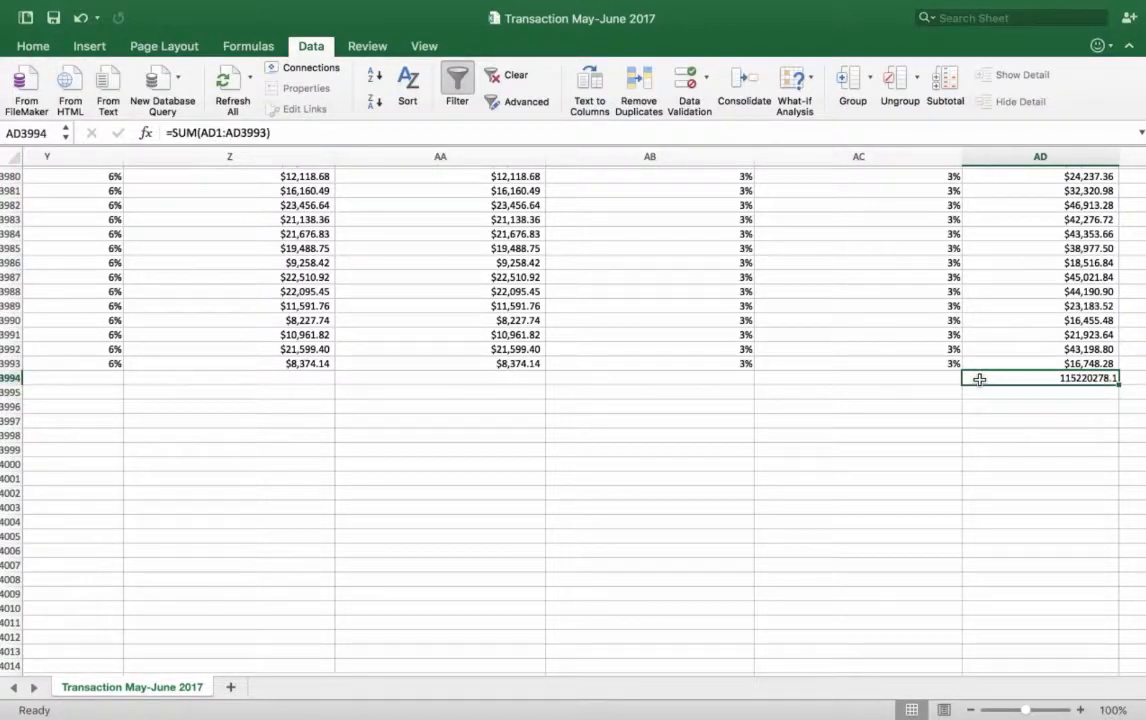
pyautogui.click(33, 46)
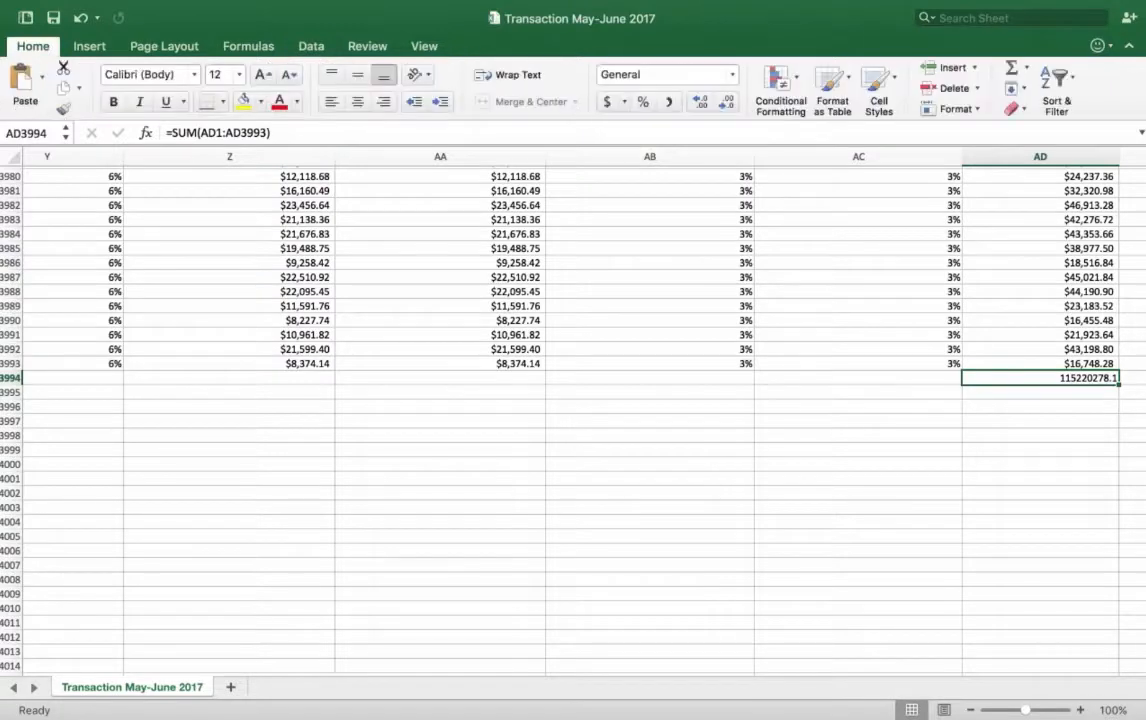
pyautogui.click(607, 102)
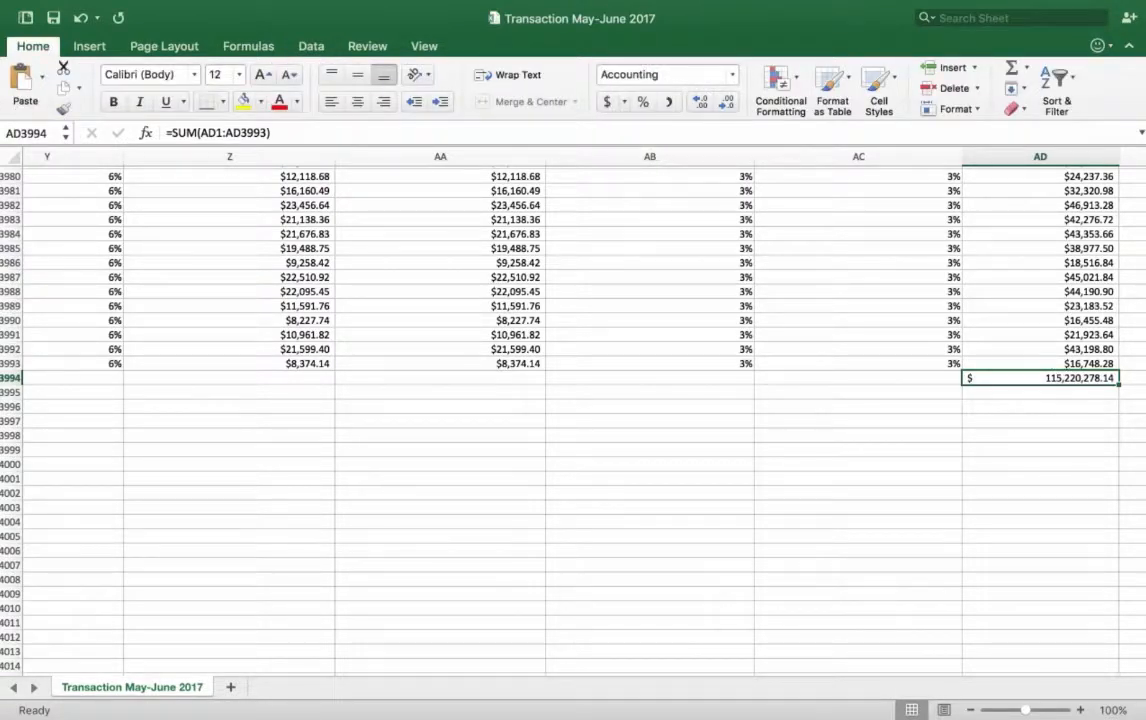
# Step: Average the Sale Commission Total column in AD3995, directly below the sum, with the formula =AVERAGE(AD1:AD3993)
pyautogui.click(1068, 395)
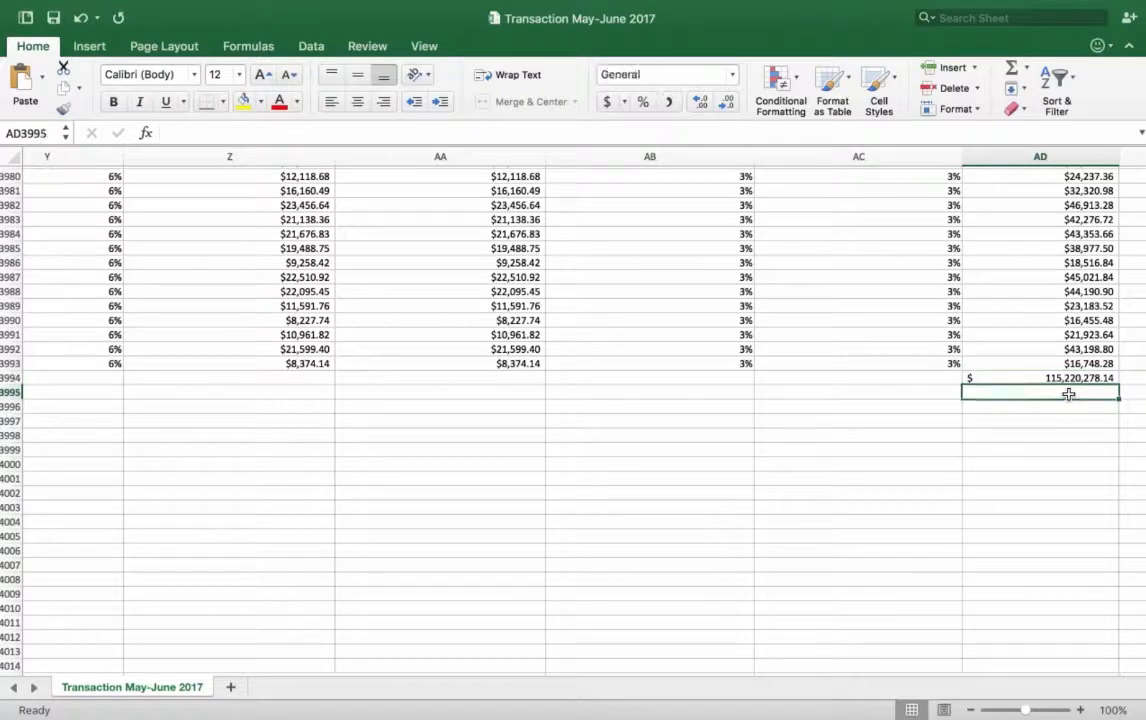
pyautogui.write('=')
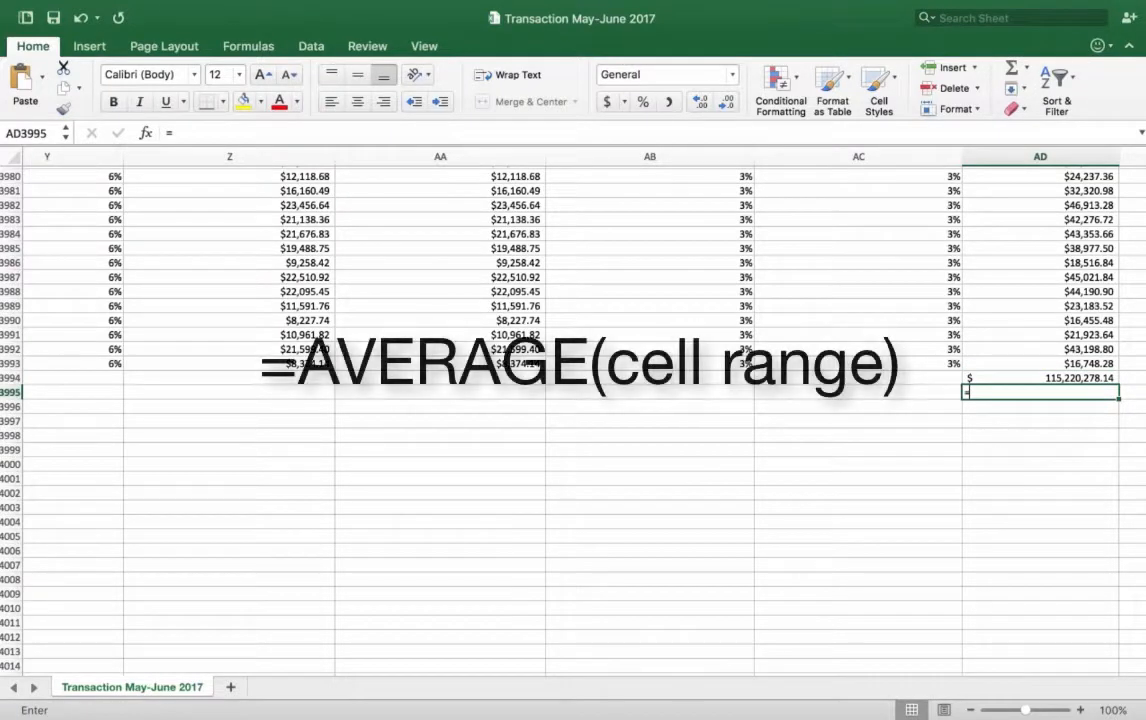
pyautogui.write('aver')
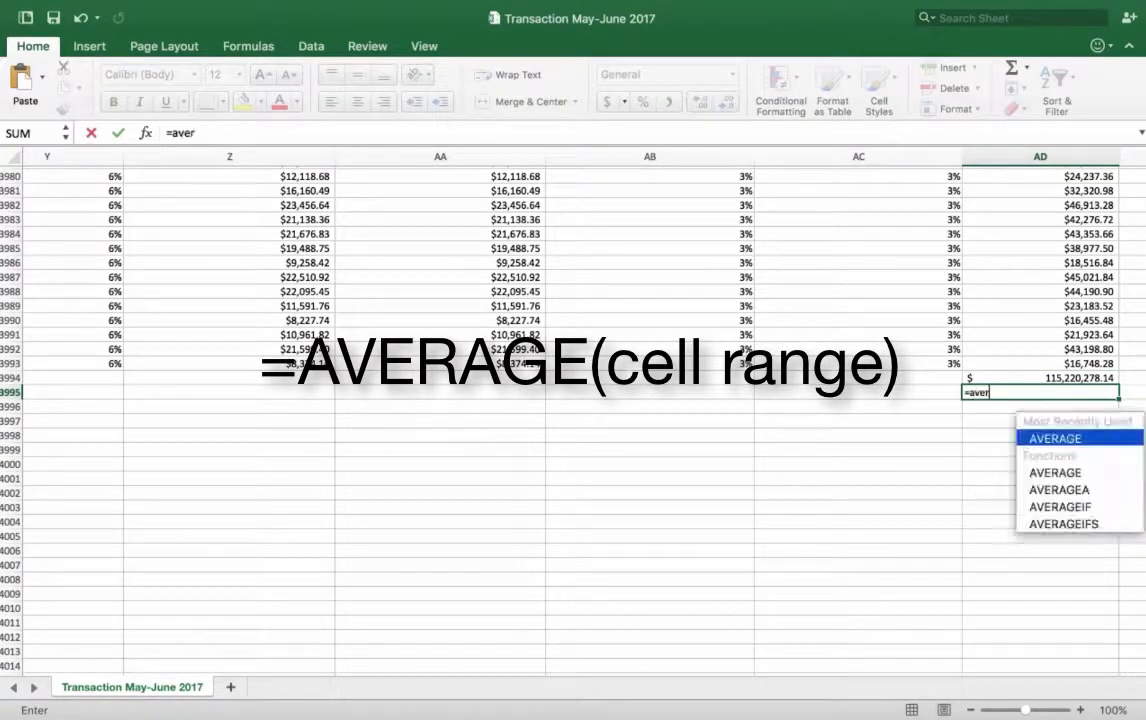
pyautogui.doubleClick(1033, 437)
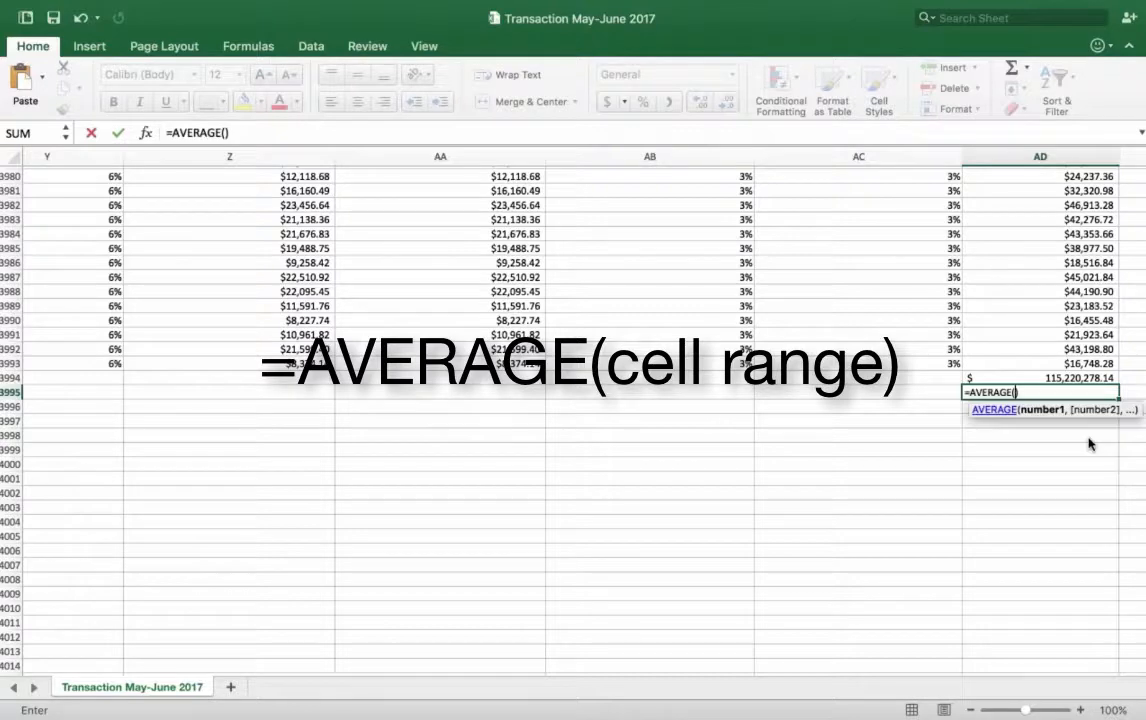
pyautogui.click(1044, 365)
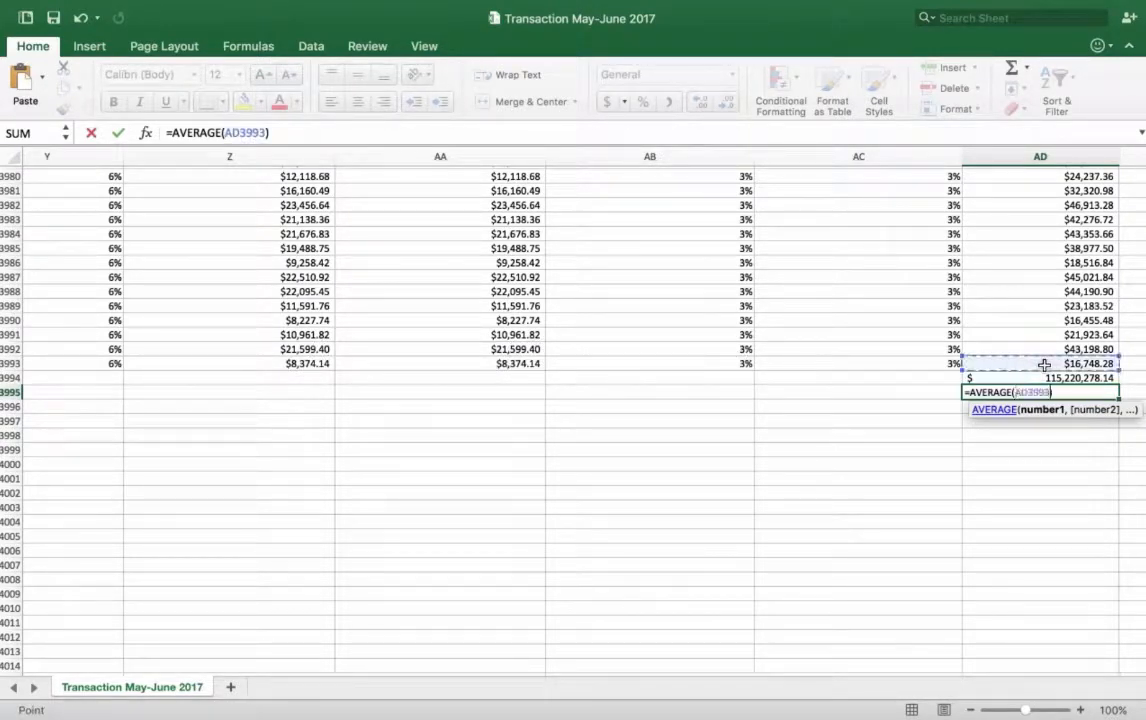
pyautogui.press('super+shift+Up')
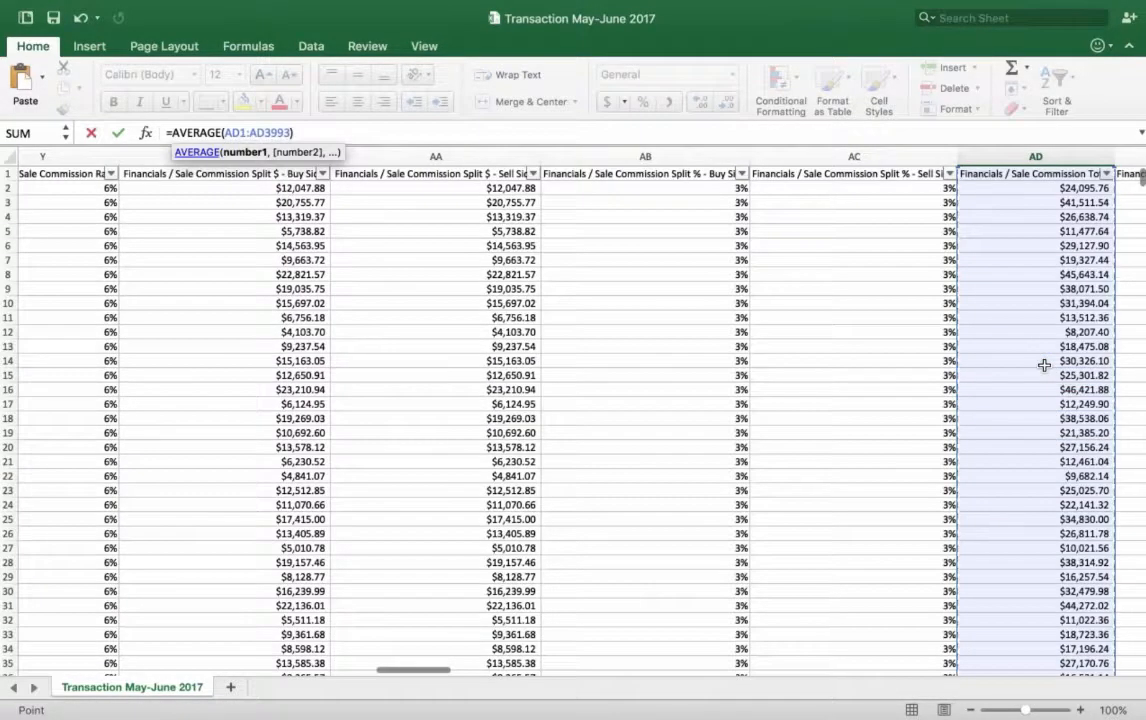
pyautogui.press('Return')
# Step: Apply the dollar Accounting number format to the commission average in AD3995
pyautogui.scroll(-7, 1044, 366)
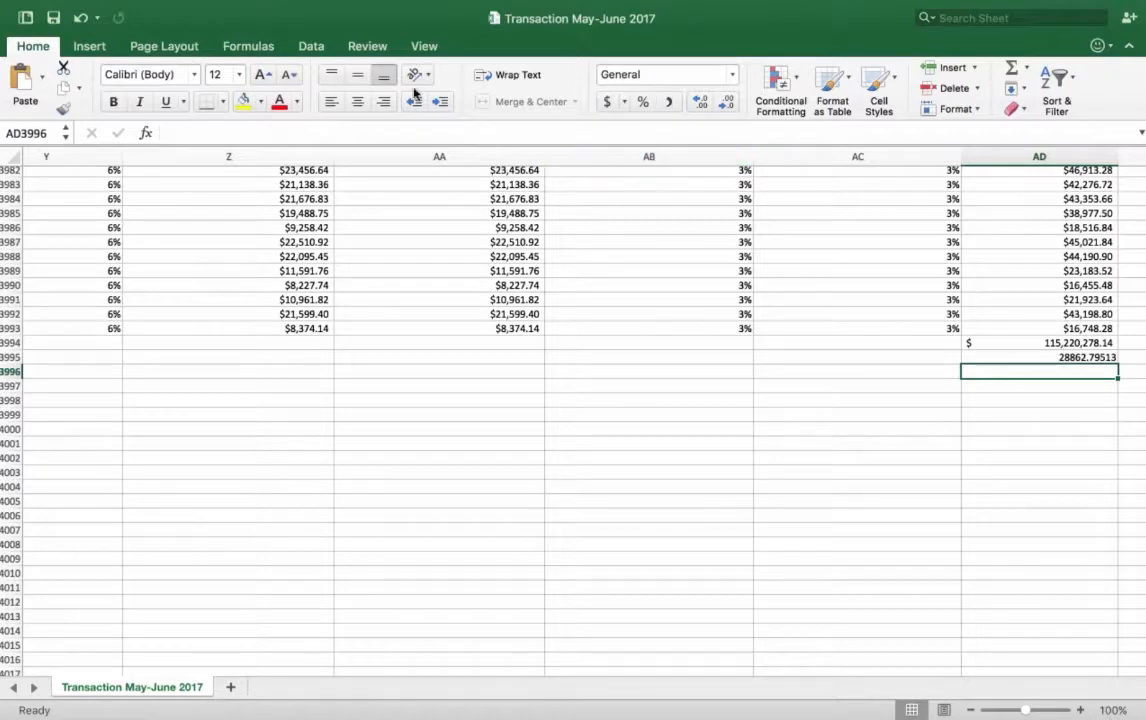
pyautogui.click(607, 103)
pyautogui.click(1036, 357)
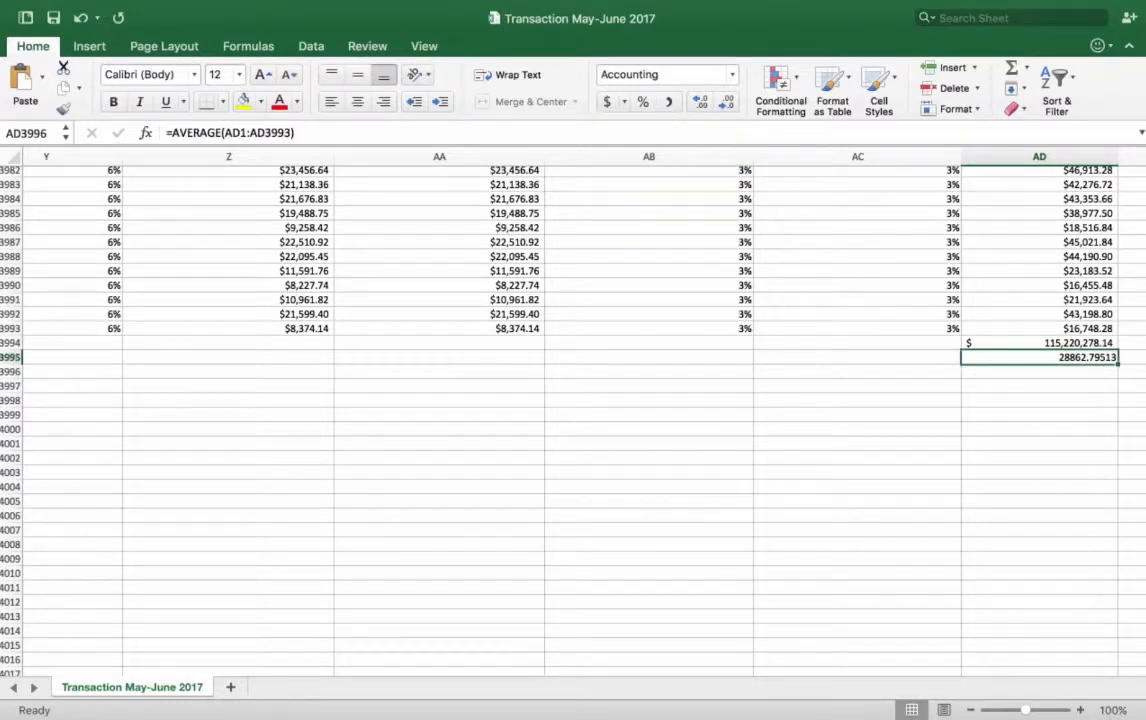
pyautogui.click(606, 102)
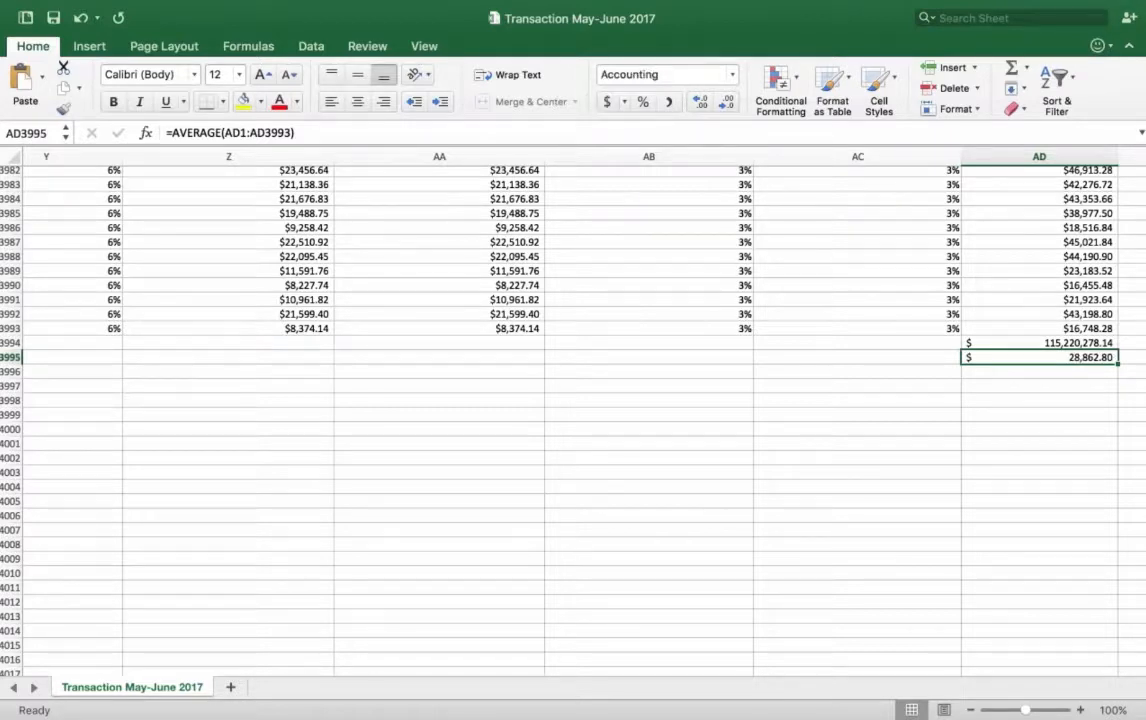
# Step: Return to the first columns at the start of the sheet and select the Tags header cell, E1
pyautogui.hscroll(-5, 782, 480)
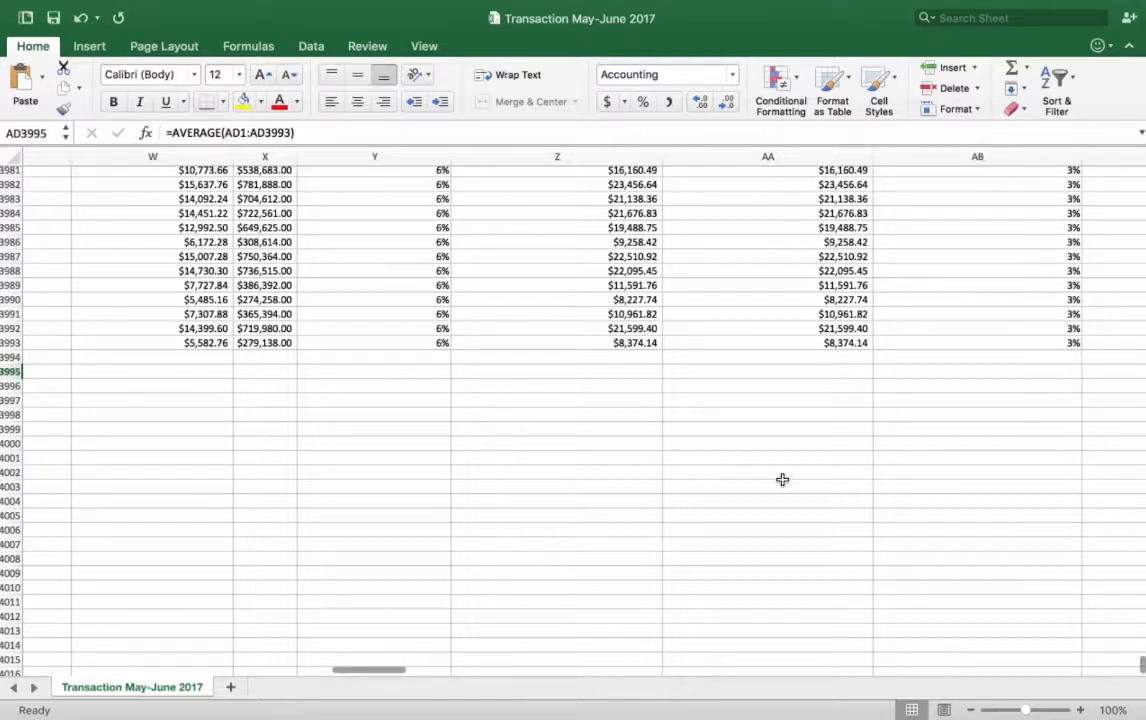
pyautogui.hscroll(-10, 782, 480)
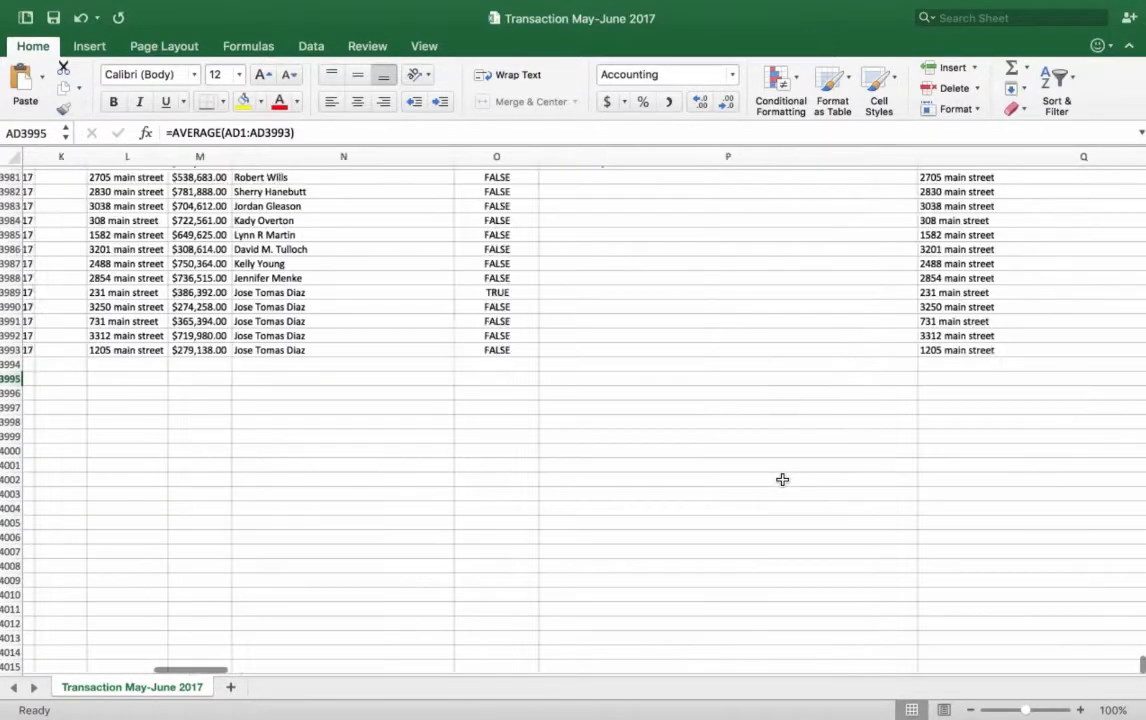
pyautogui.scroll(15, 519, 348)
pyautogui.scroll(20, 519, 348)
pyautogui.hscroll(-3, 519, 348)
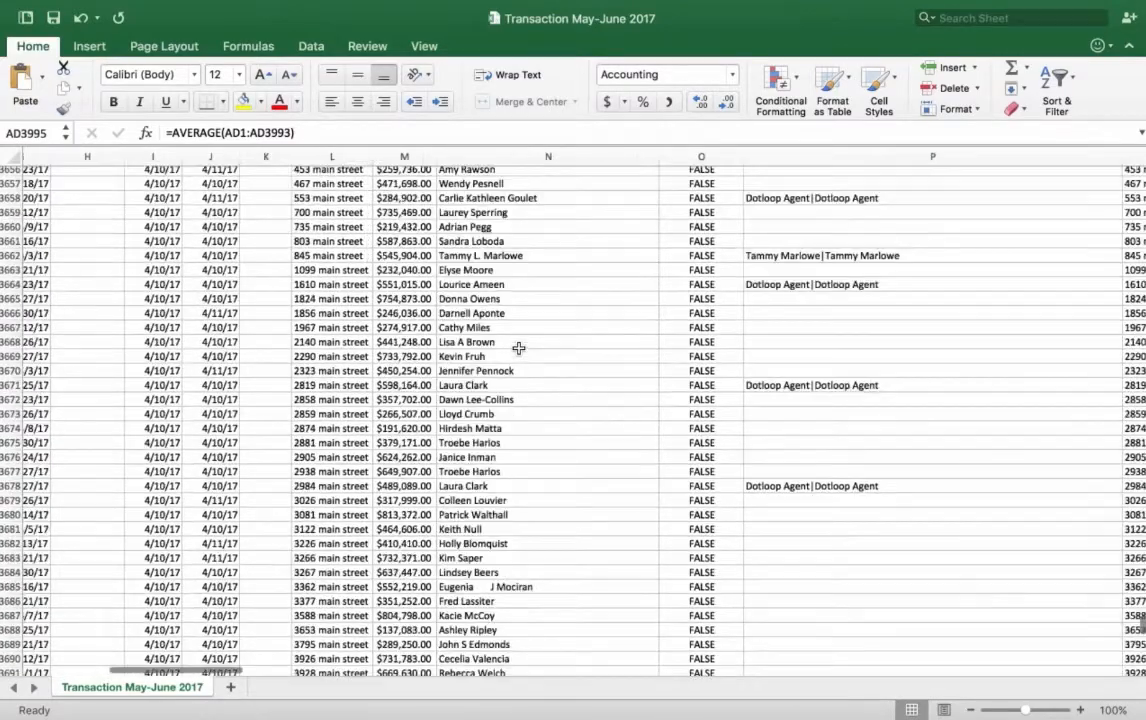
pyautogui.scroll(20, 519, 348)
pyautogui.hscroll(-2, 519, 348)
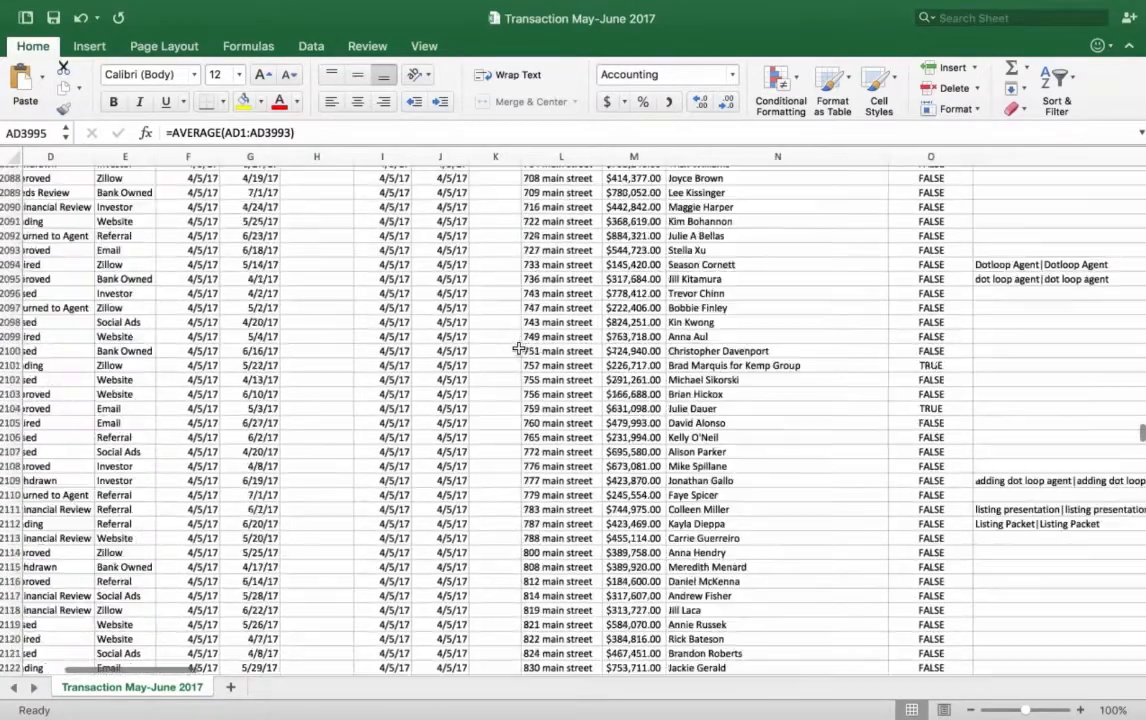
pyautogui.scroll(20, 519, 348)
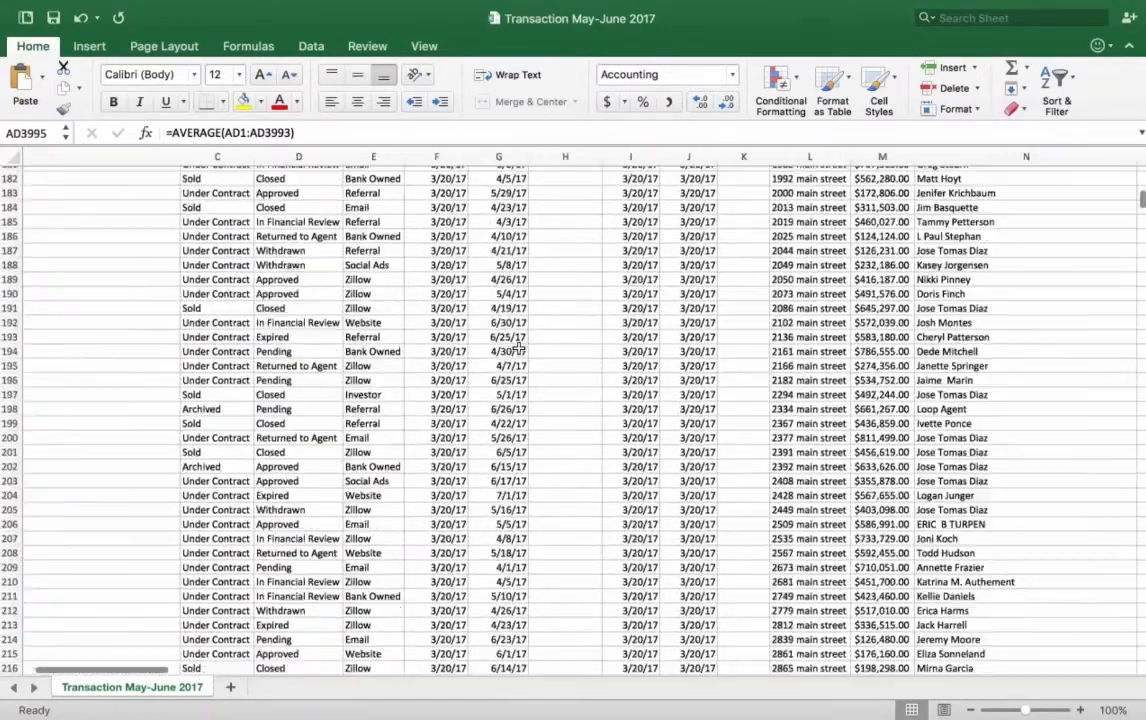
pyautogui.hscroll(-2, 519, 348)
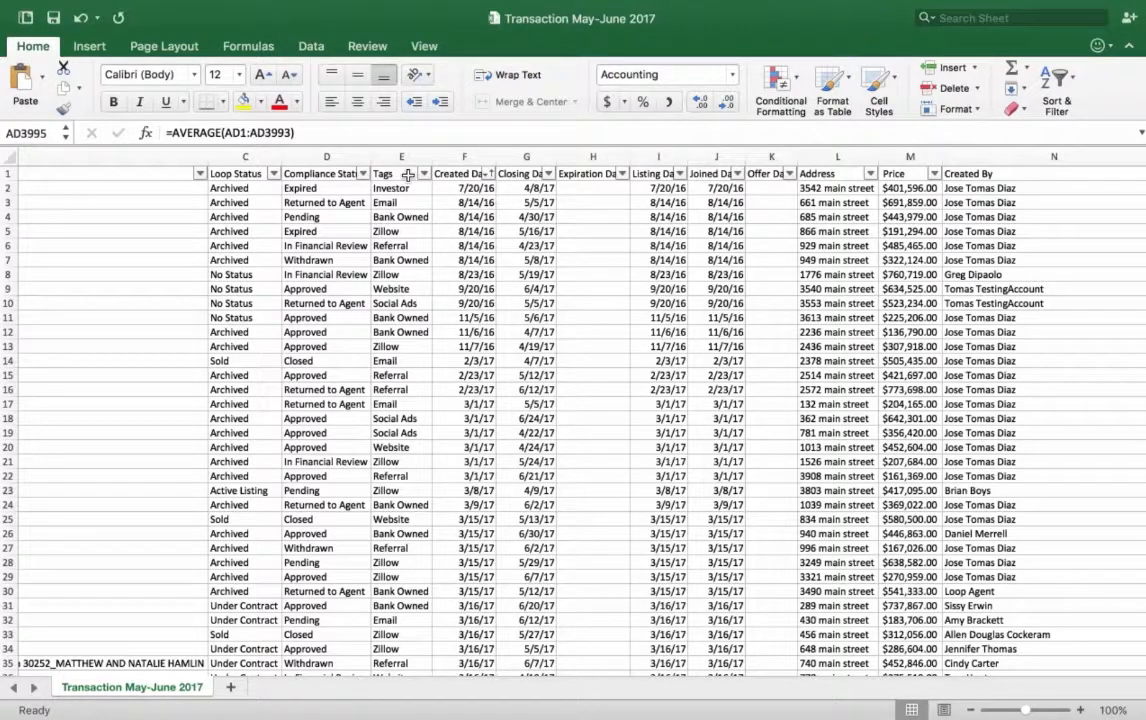
pyautogui.click(408, 176)
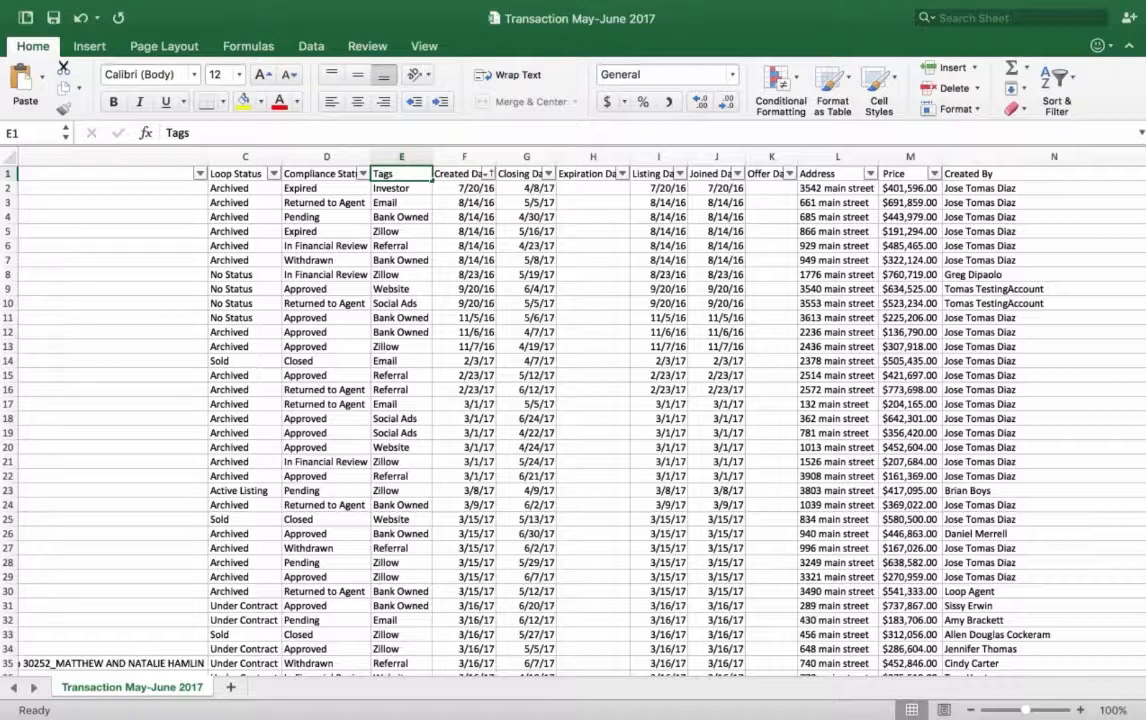
# Step: Create a PivotTable on a new worksheet from the entire Tags column, E
pyautogui.click(402, 157)
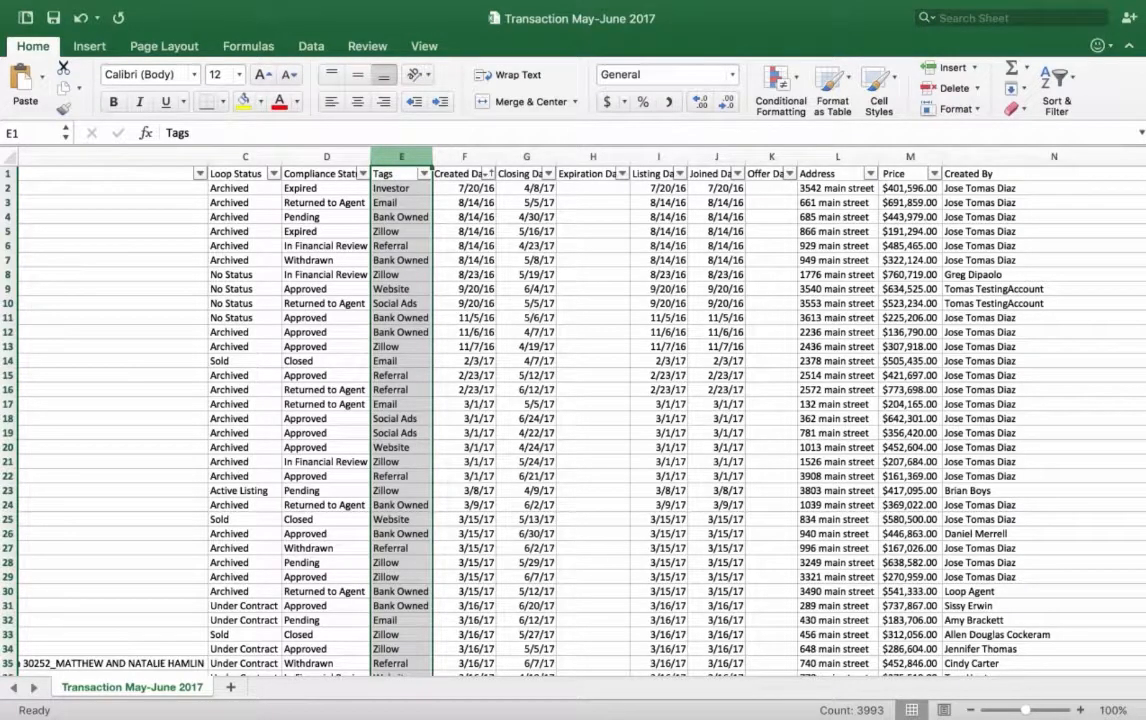
pyautogui.click(89, 47)
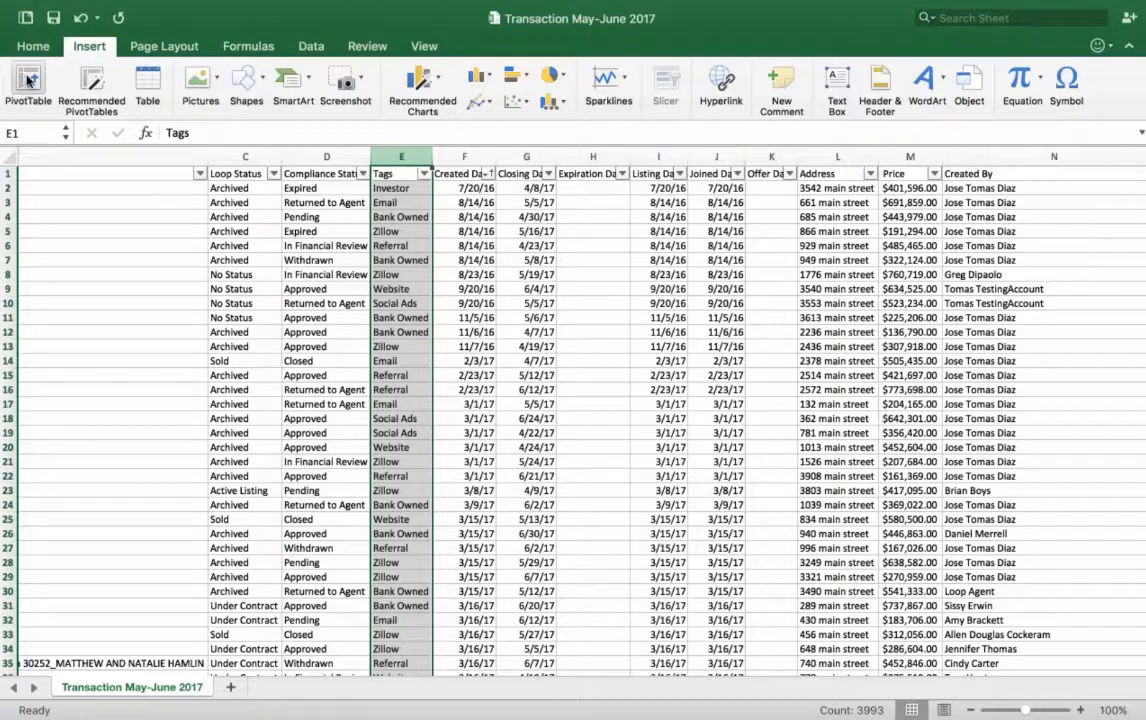
pyautogui.click(28, 80)
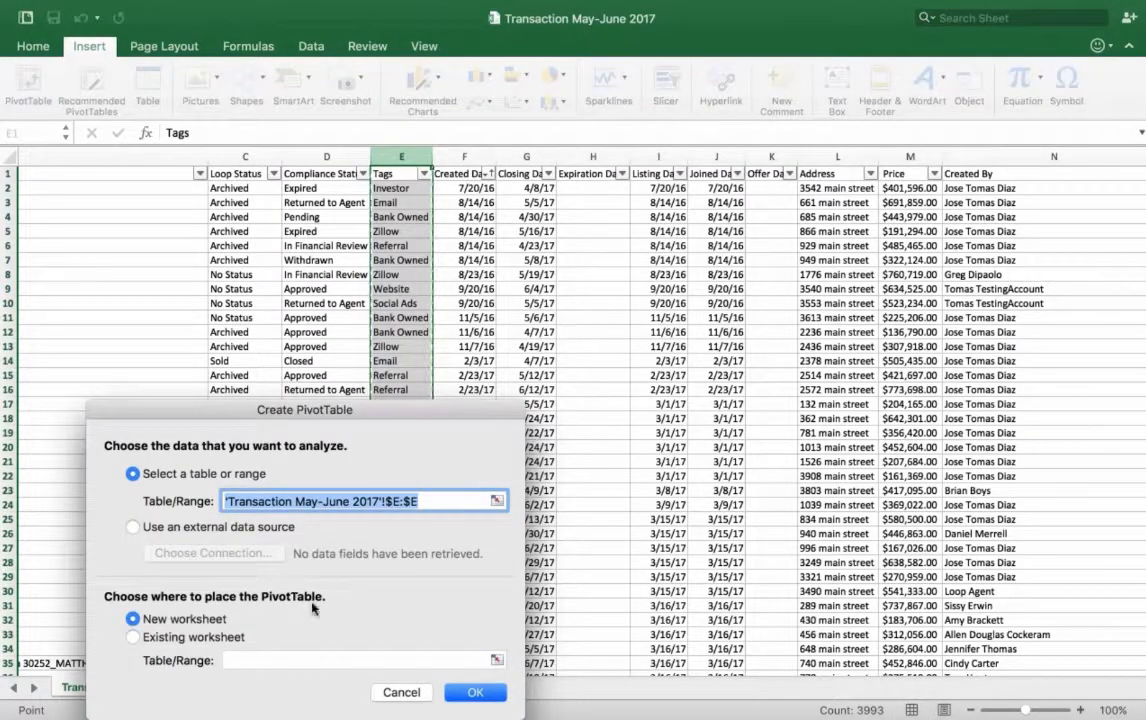
pyautogui.click(476, 692)
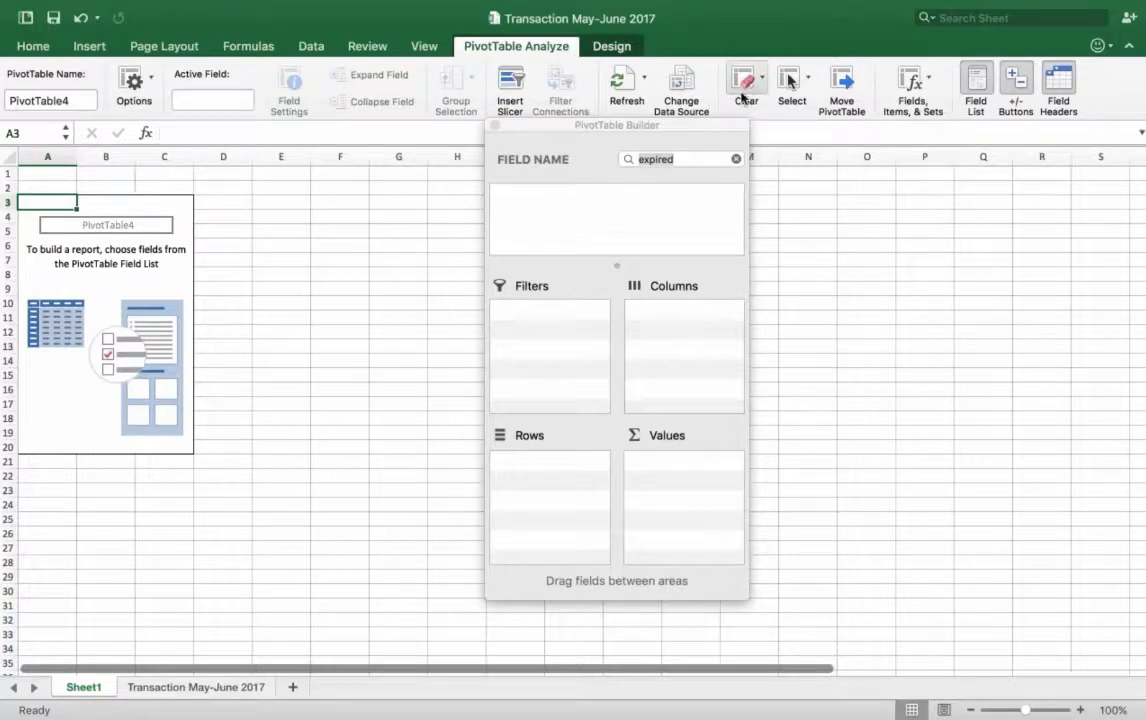
# Step: Clear the leftover field search in the PivotTable Builder and add Tags to both Rows and Values to count each tag
pyautogui.click(650, 157)
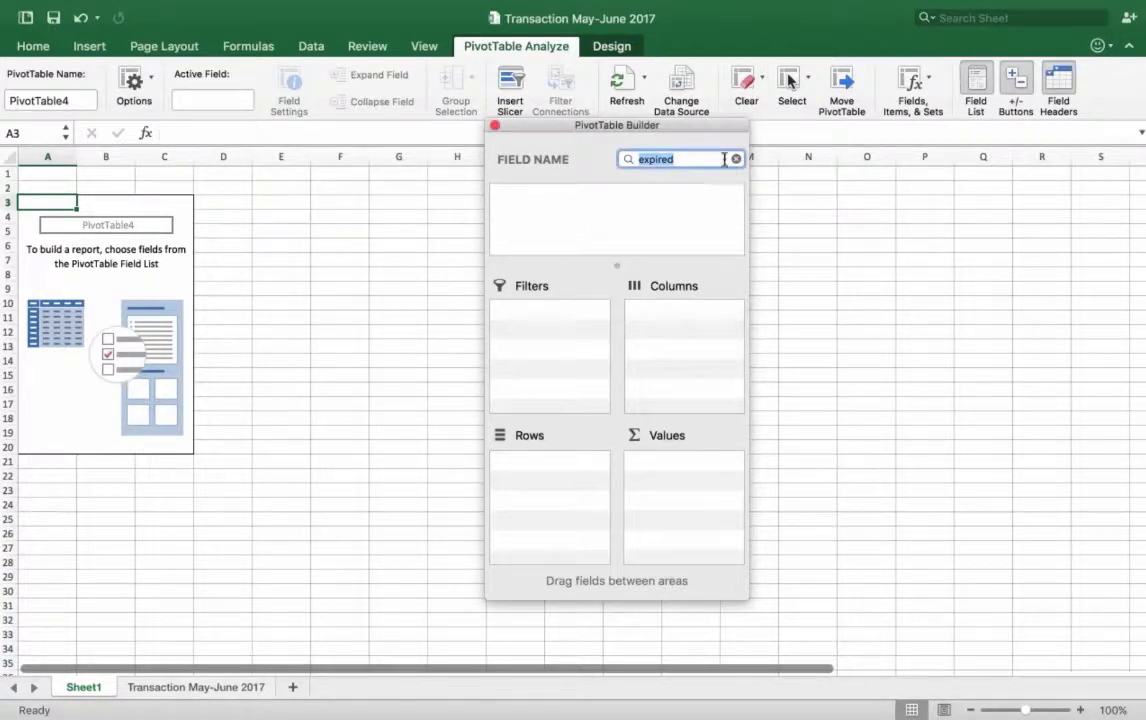
pyautogui.press('BackSpace')
pyautogui.click(533, 196)
pyautogui.moveTo(533, 196); pyautogui.dragTo(545, 472)
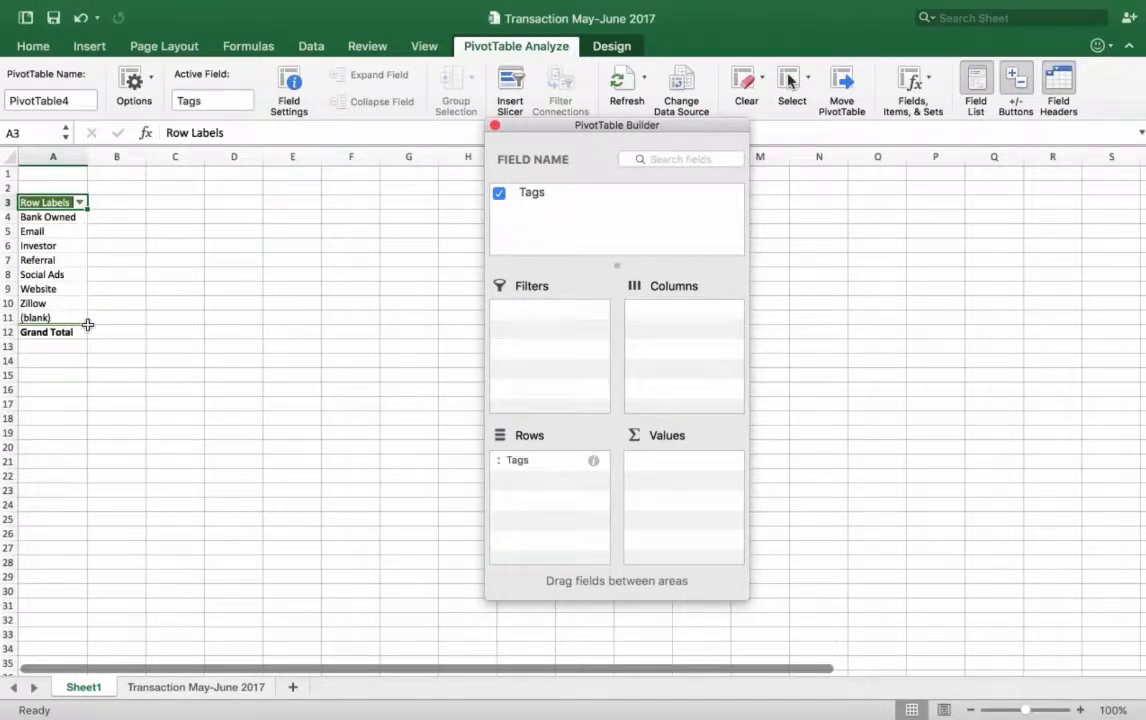
pyautogui.moveTo(537, 194); pyautogui.dragTo(670, 468)
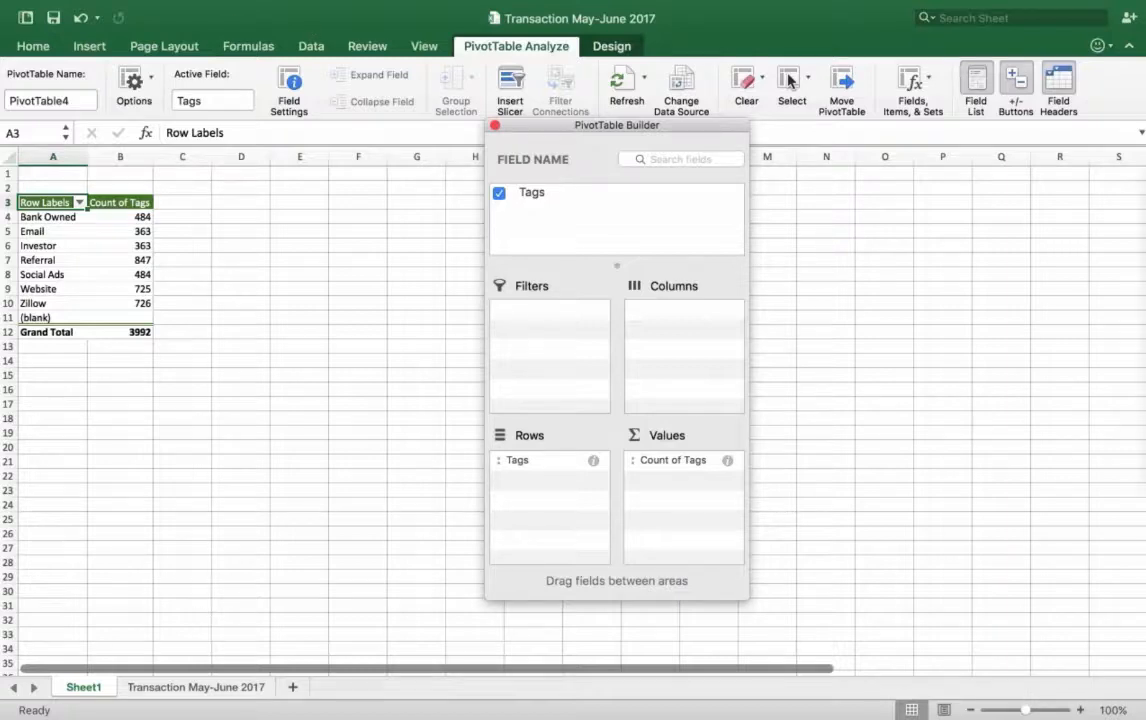
# Step: Create a PivotTable from the Compliance Status column of the Transaction May-June 2017 sheet, placing it on the existing Sheet1 at cell A16
pyautogui.click(180, 689)
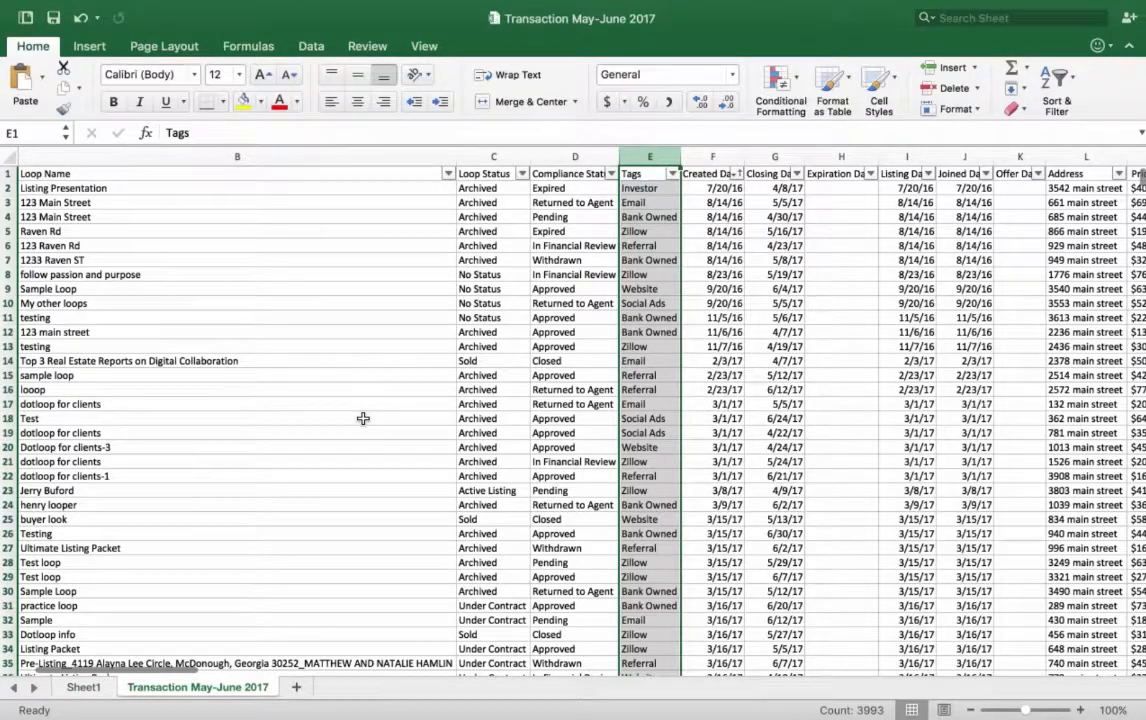
pyautogui.hscroll(-1, 363, 418)
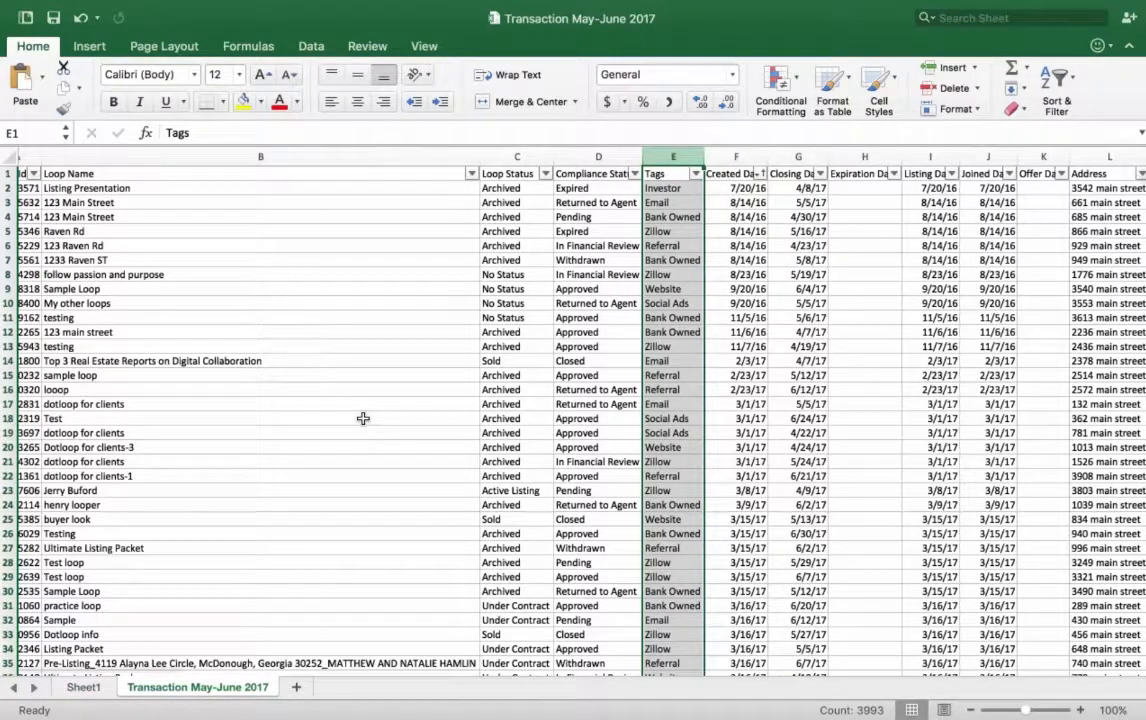
pyautogui.hscroll(-2, 363, 418)
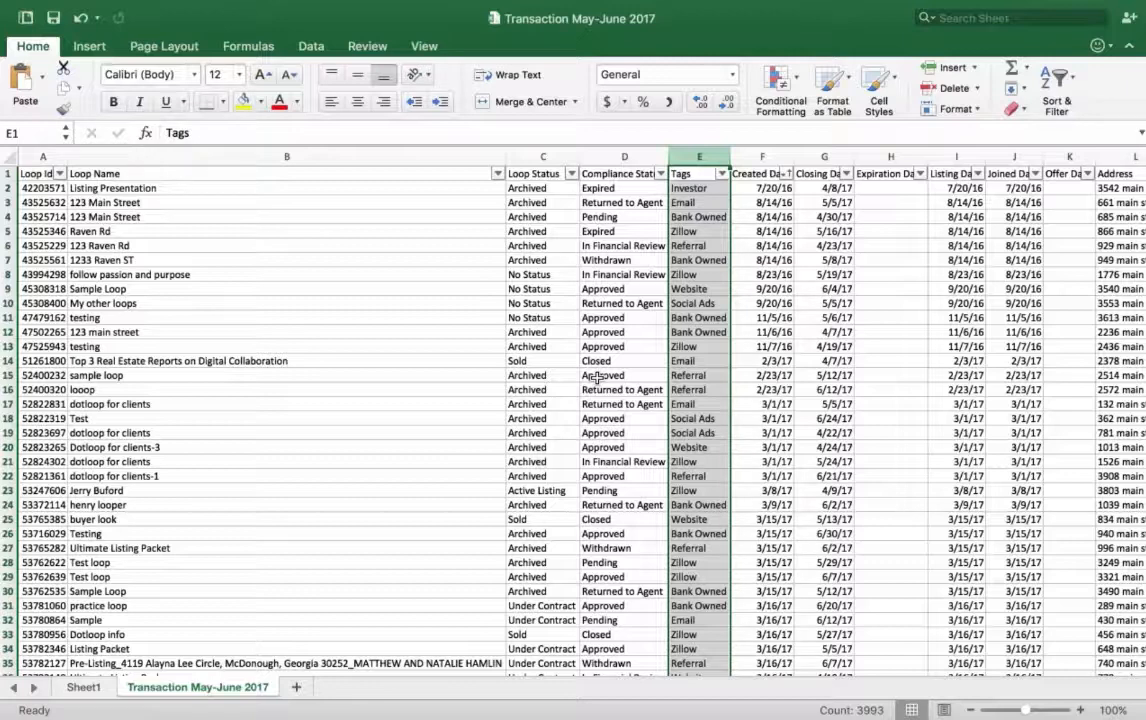
pyautogui.hscroll(1, 597, 377)
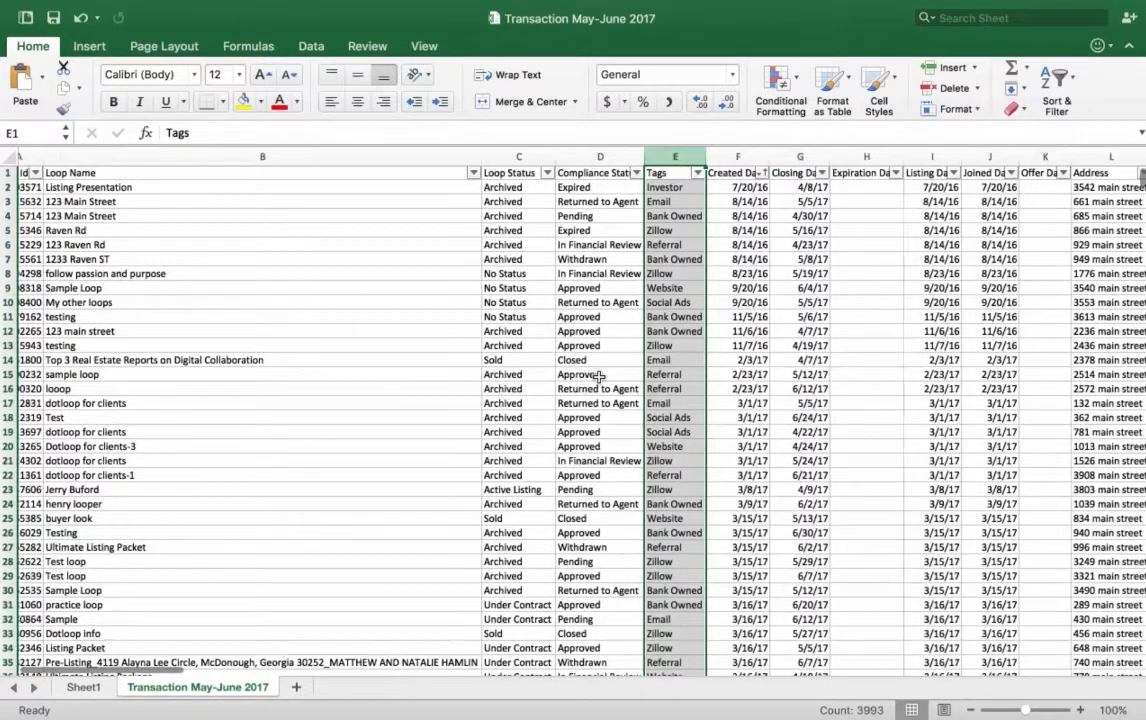
pyautogui.hscroll(-1, 599, 377)
pyautogui.hscroll(1, 597, 377)
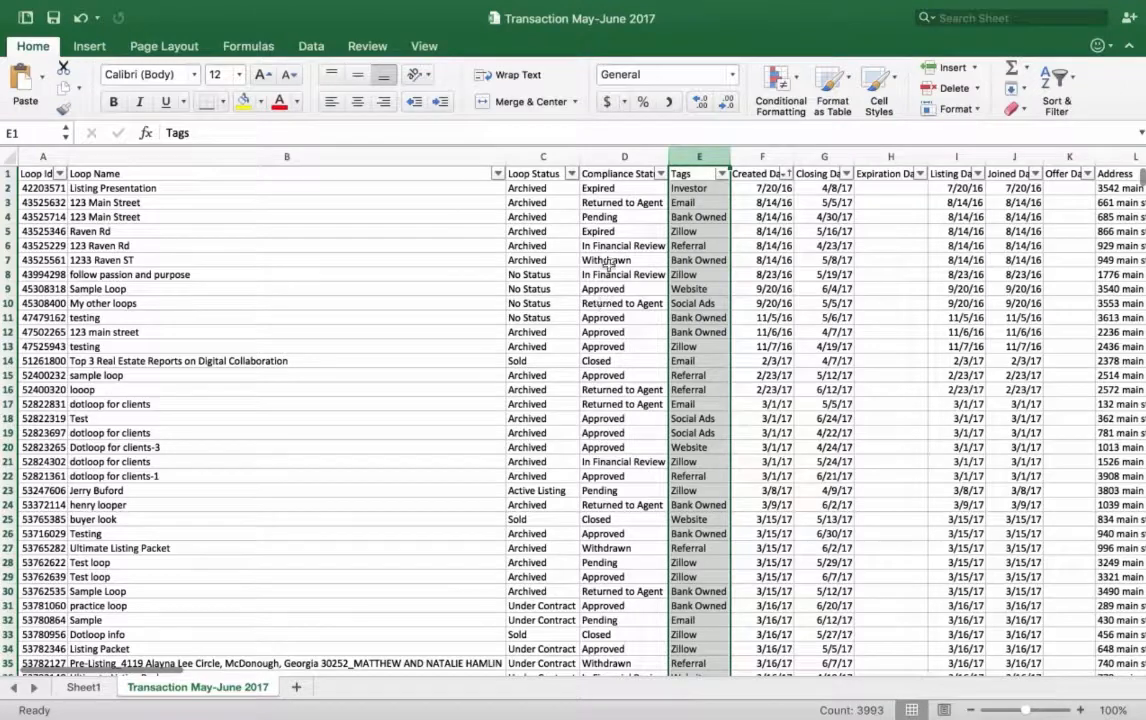
pyautogui.click(626, 157)
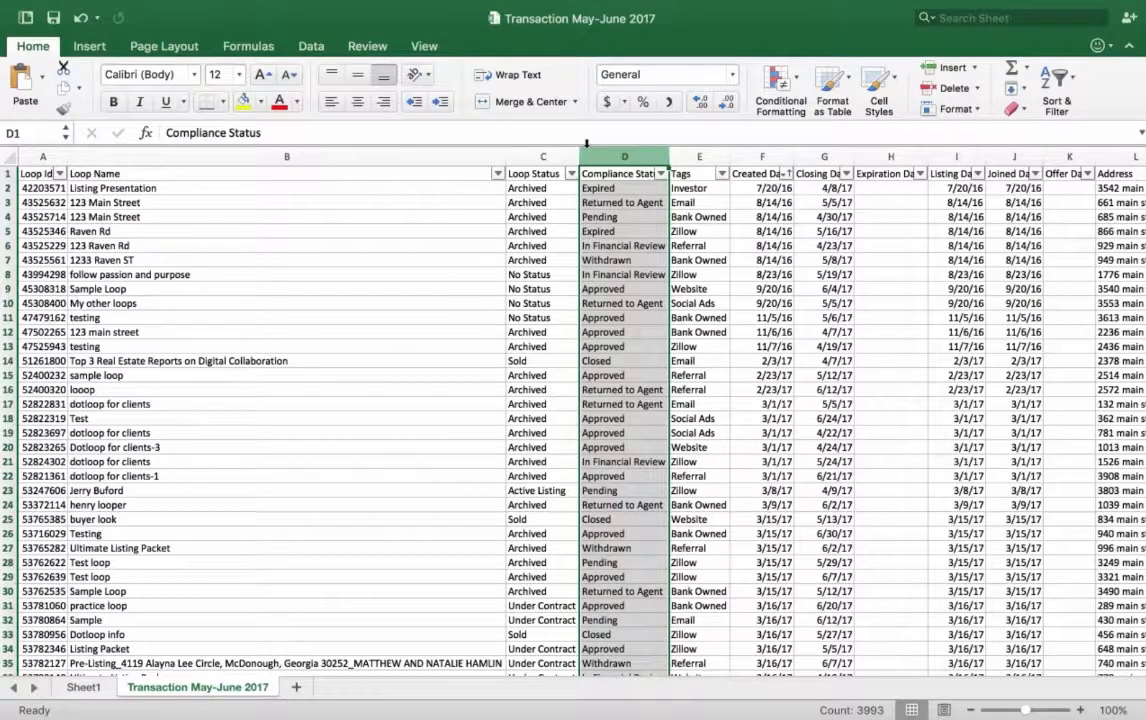
pyautogui.click(89, 46)
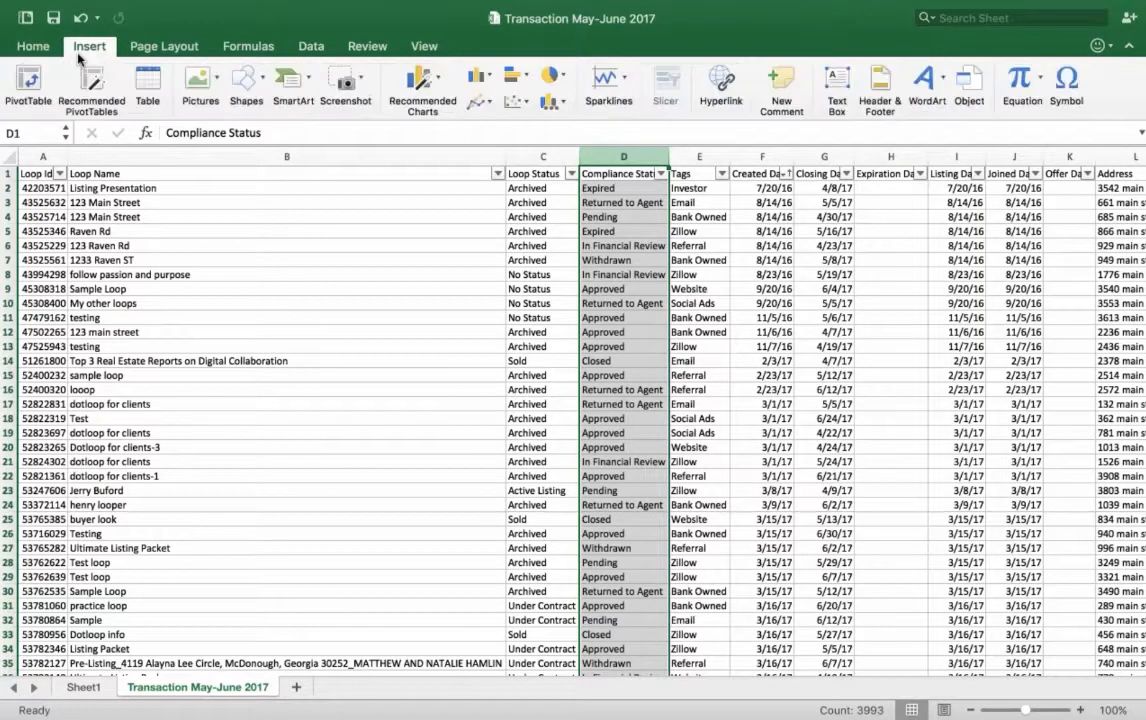
pyautogui.click(28, 85)
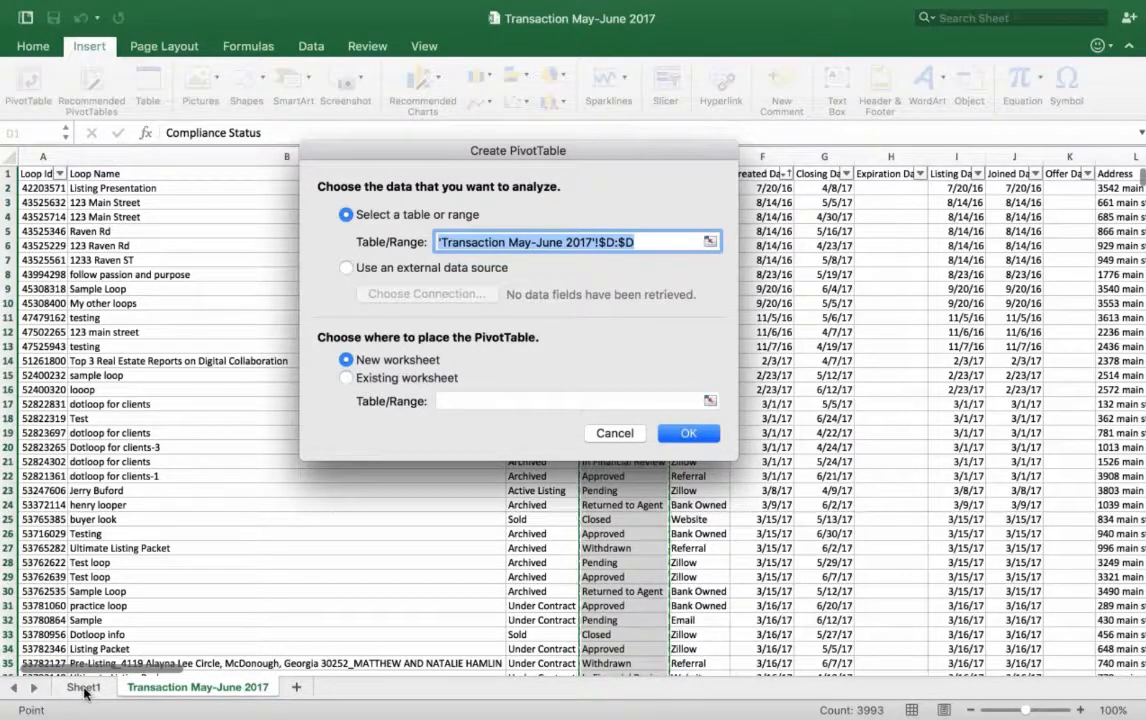
pyautogui.click(346, 379)
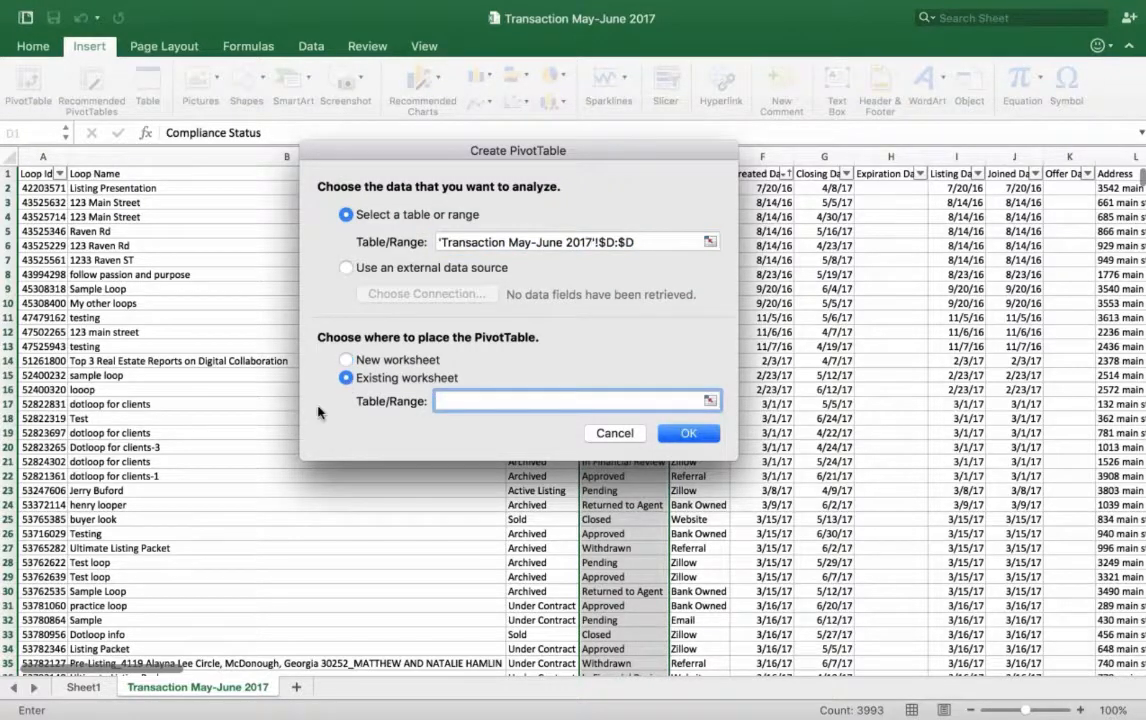
pyautogui.click(84, 688)
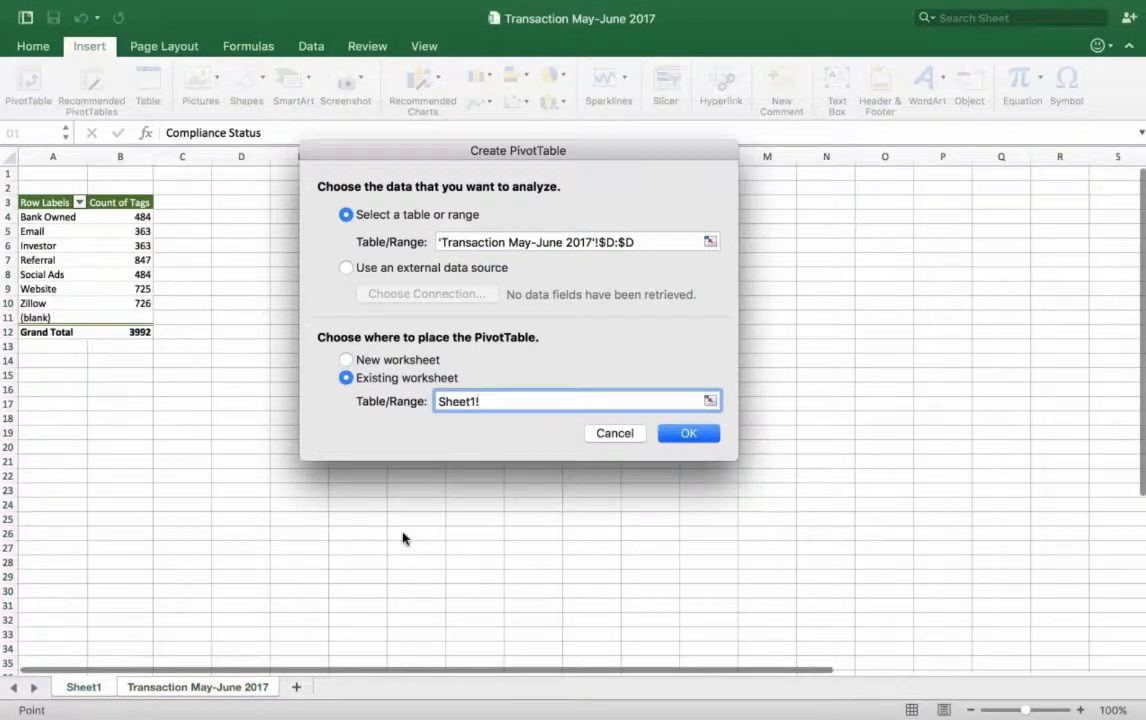
pyautogui.click(47, 394)
pyautogui.click(689, 433)
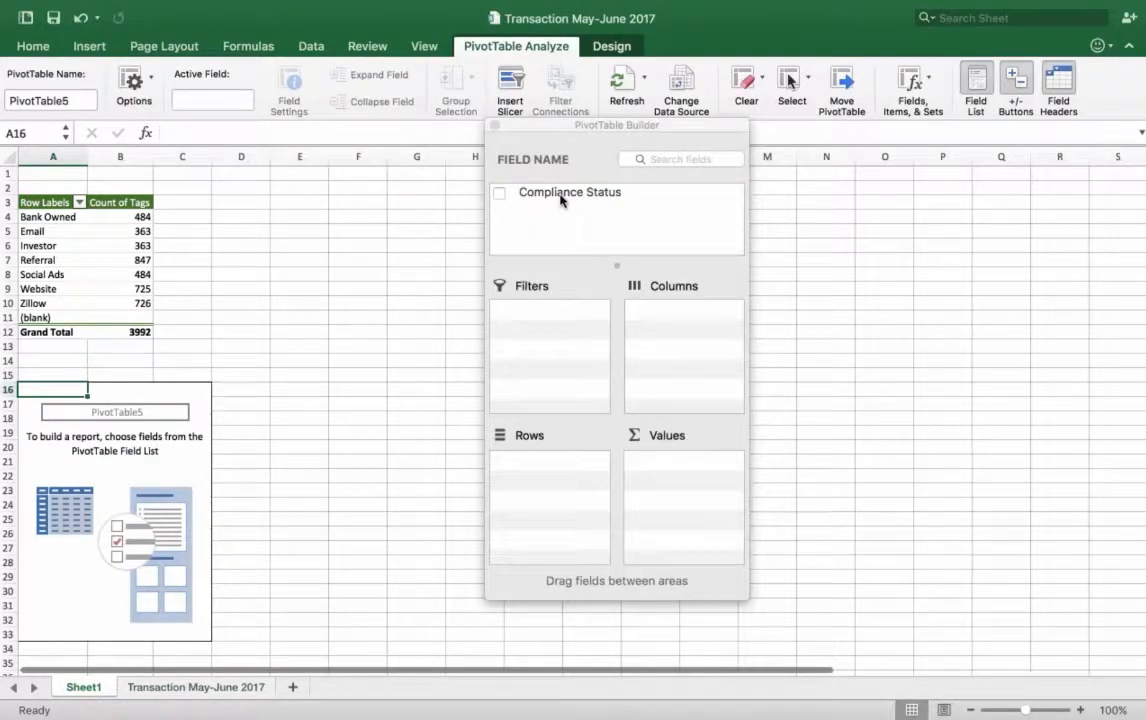
# Step: Add Compliance Status to both Rows and Values of the second PivotTable, close the builder and return to the Transaction May-June 2017 sheet
pyautogui.moveTo(506, 192); pyautogui.dragTo(545, 464)
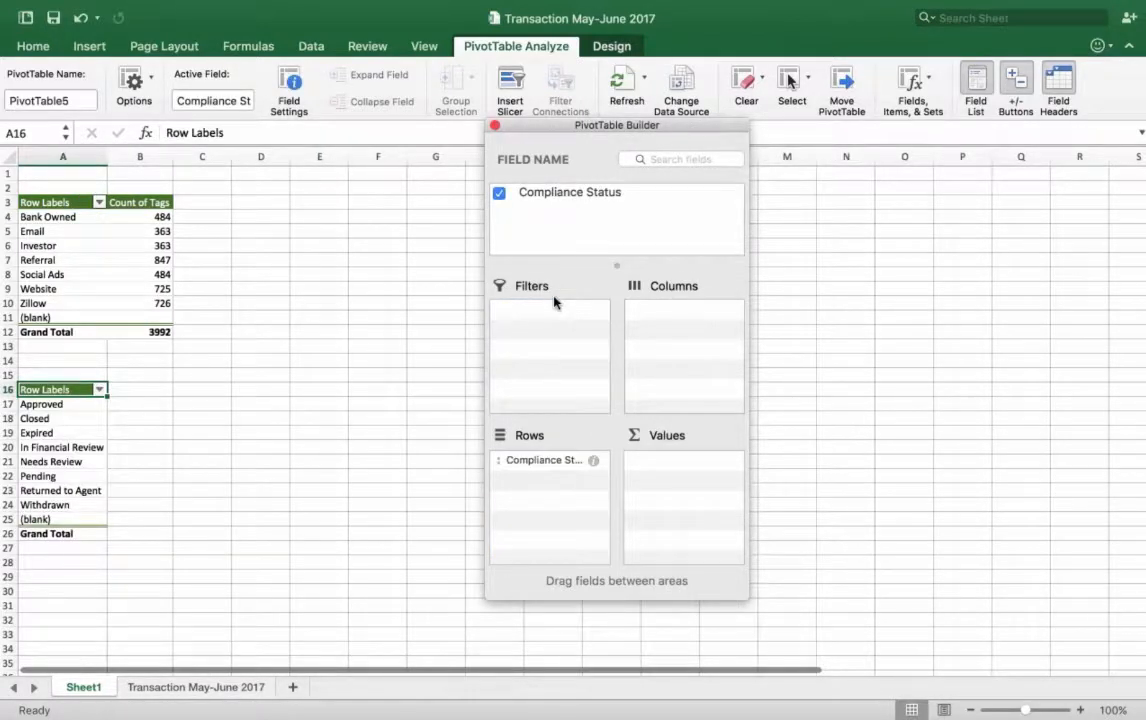
pyautogui.moveTo(540, 191); pyautogui.dragTo(686, 458)
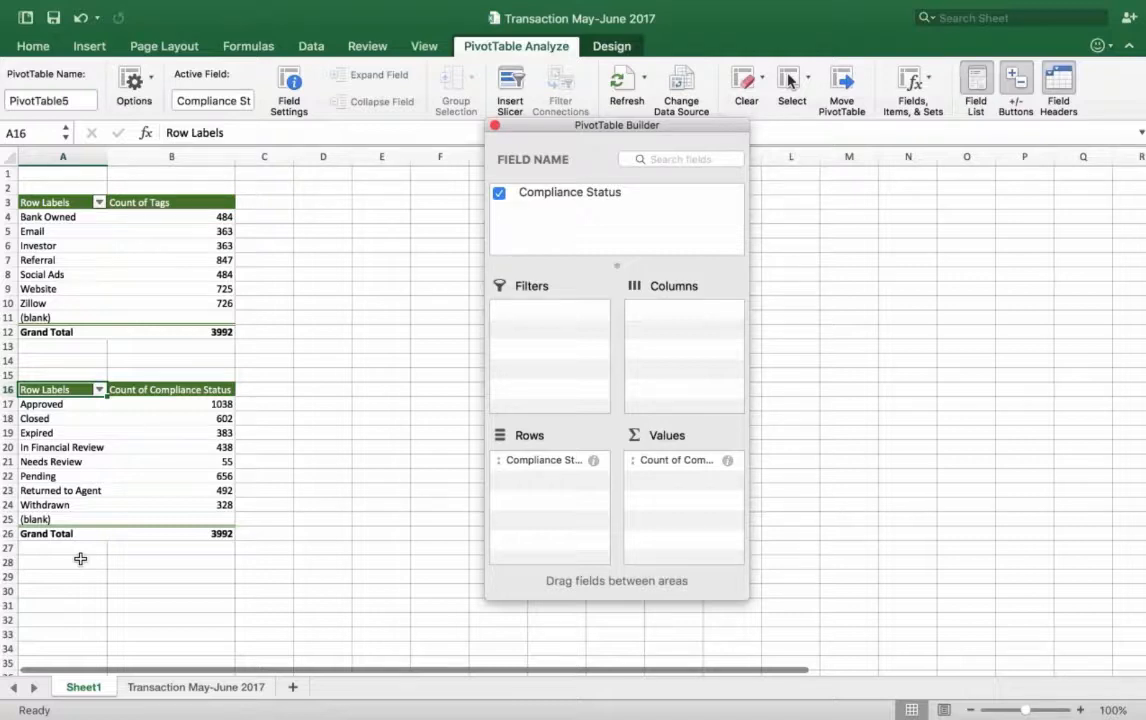
pyautogui.click(494, 129)
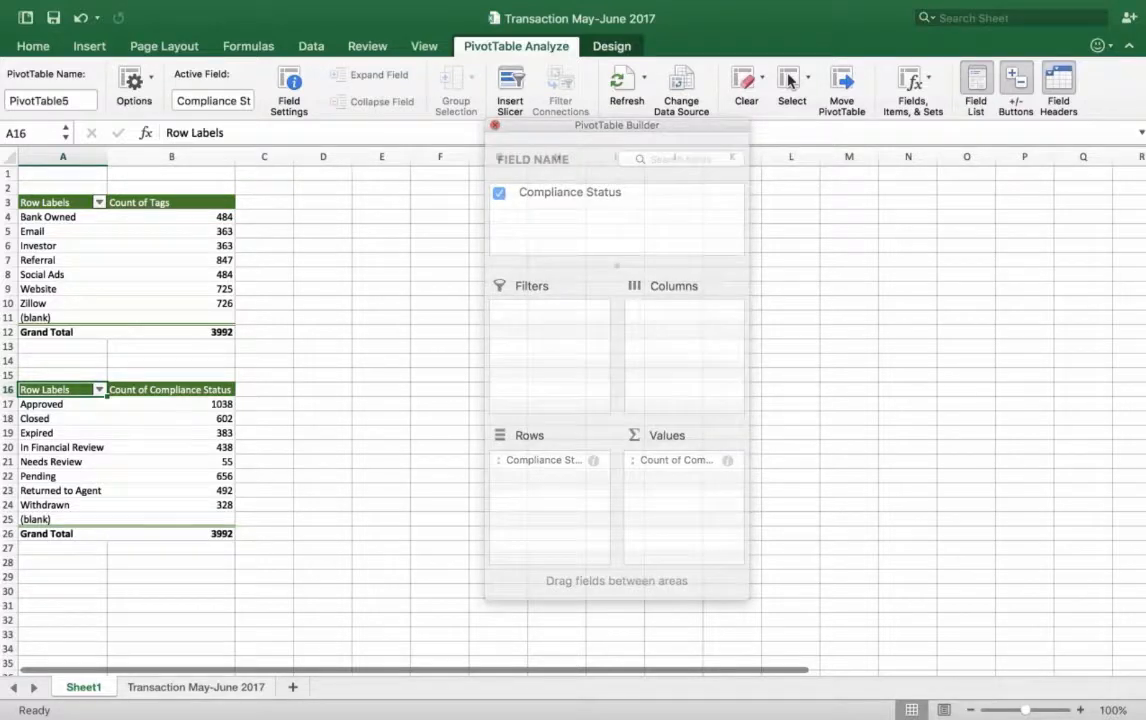
pyautogui.click(192, 687)
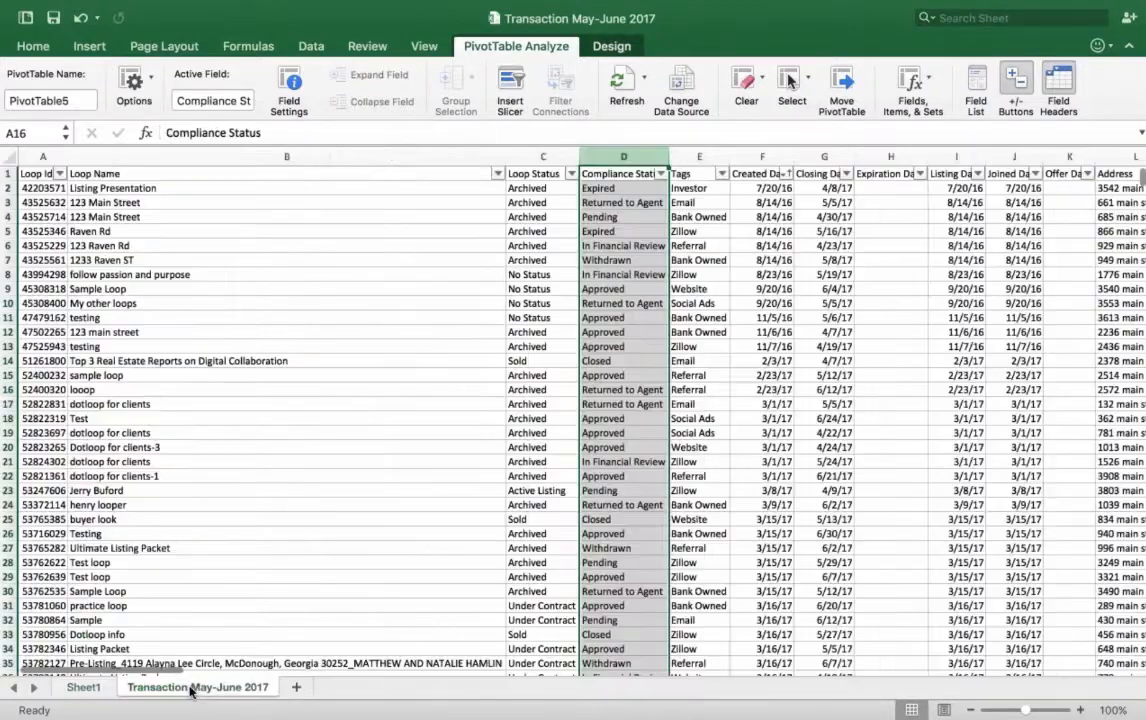